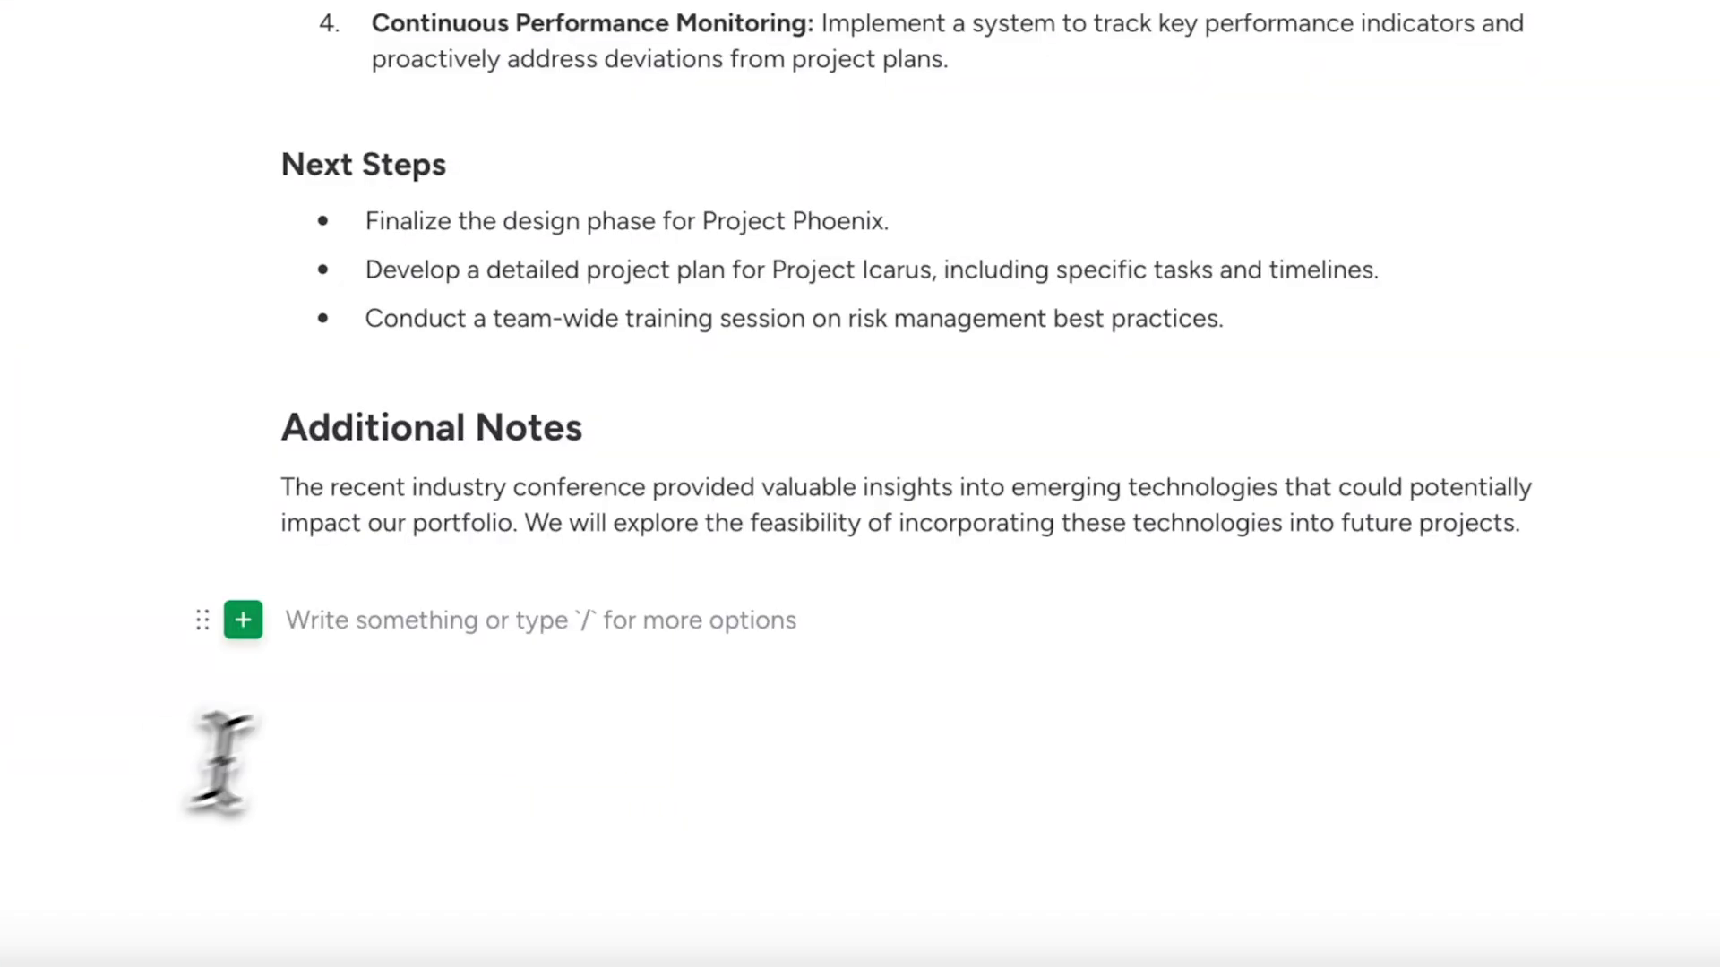
Paste the web link on the empty line below Additional Notes and display it as a card
{"action": "left_click", "coordinate": [430, 638]}
{"action": "type", "text": "https://by-kin.com/"}
{"action": "left_click", "coordinate": [700, 781]}
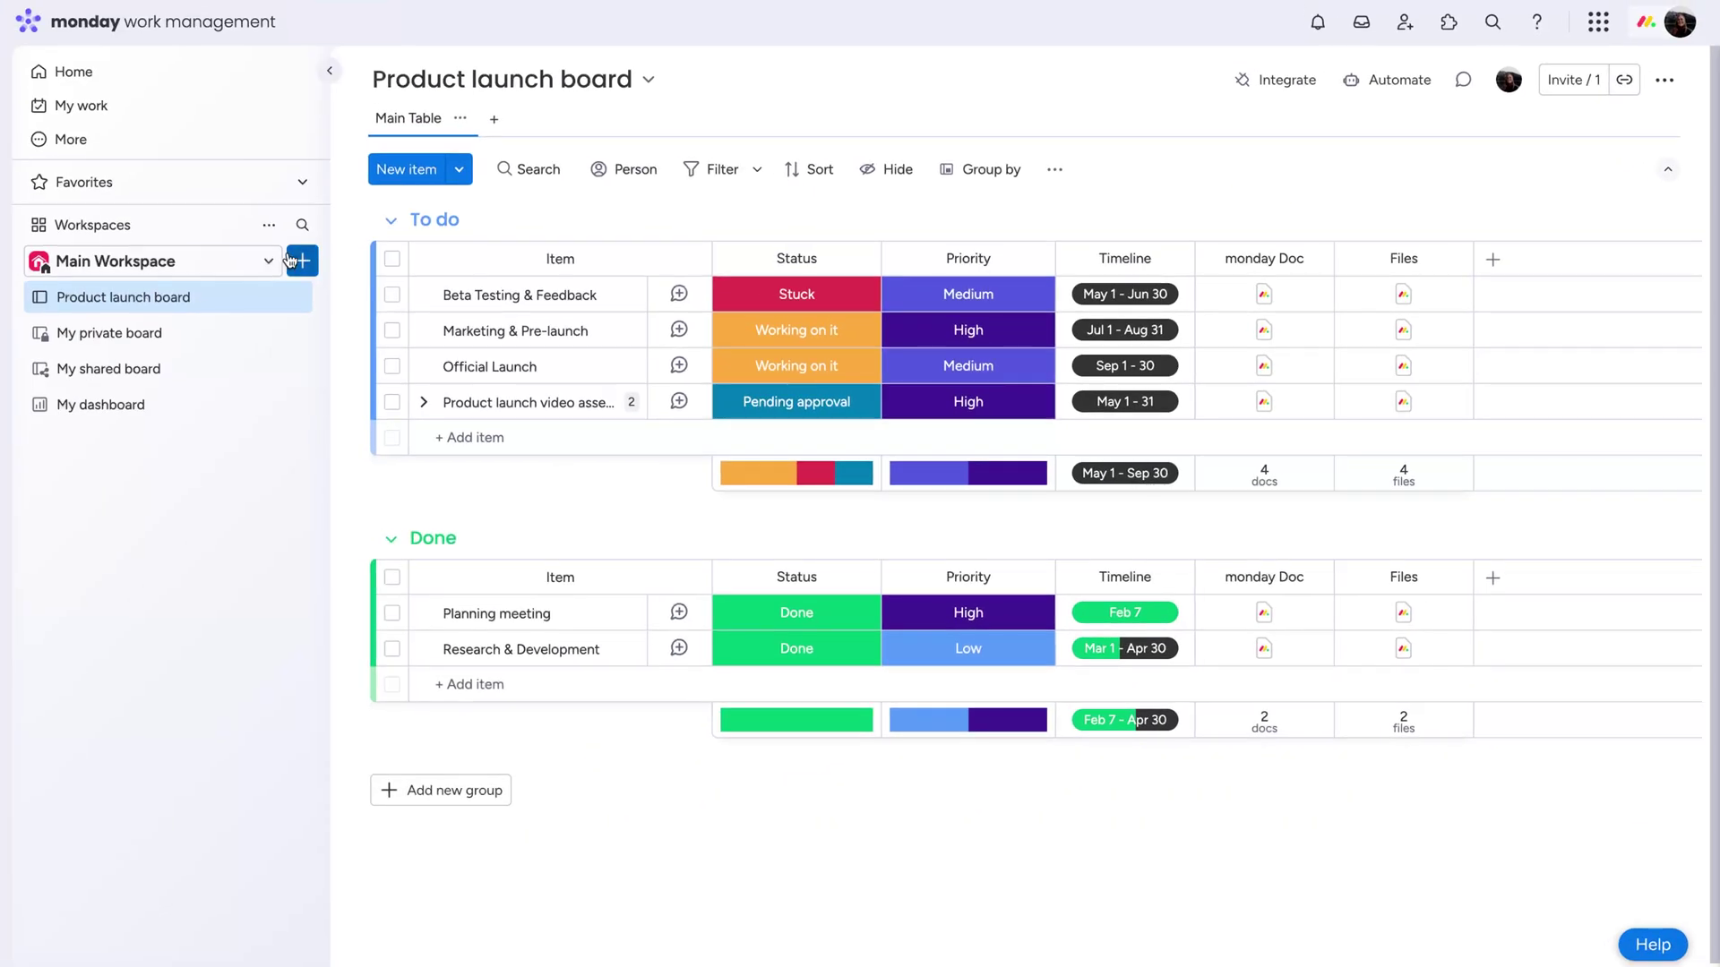
Add a new blank doc to Main Workspace named 'CoreLink Product Launch'
{"action": "left_click", "coordinate": [302, 260]}
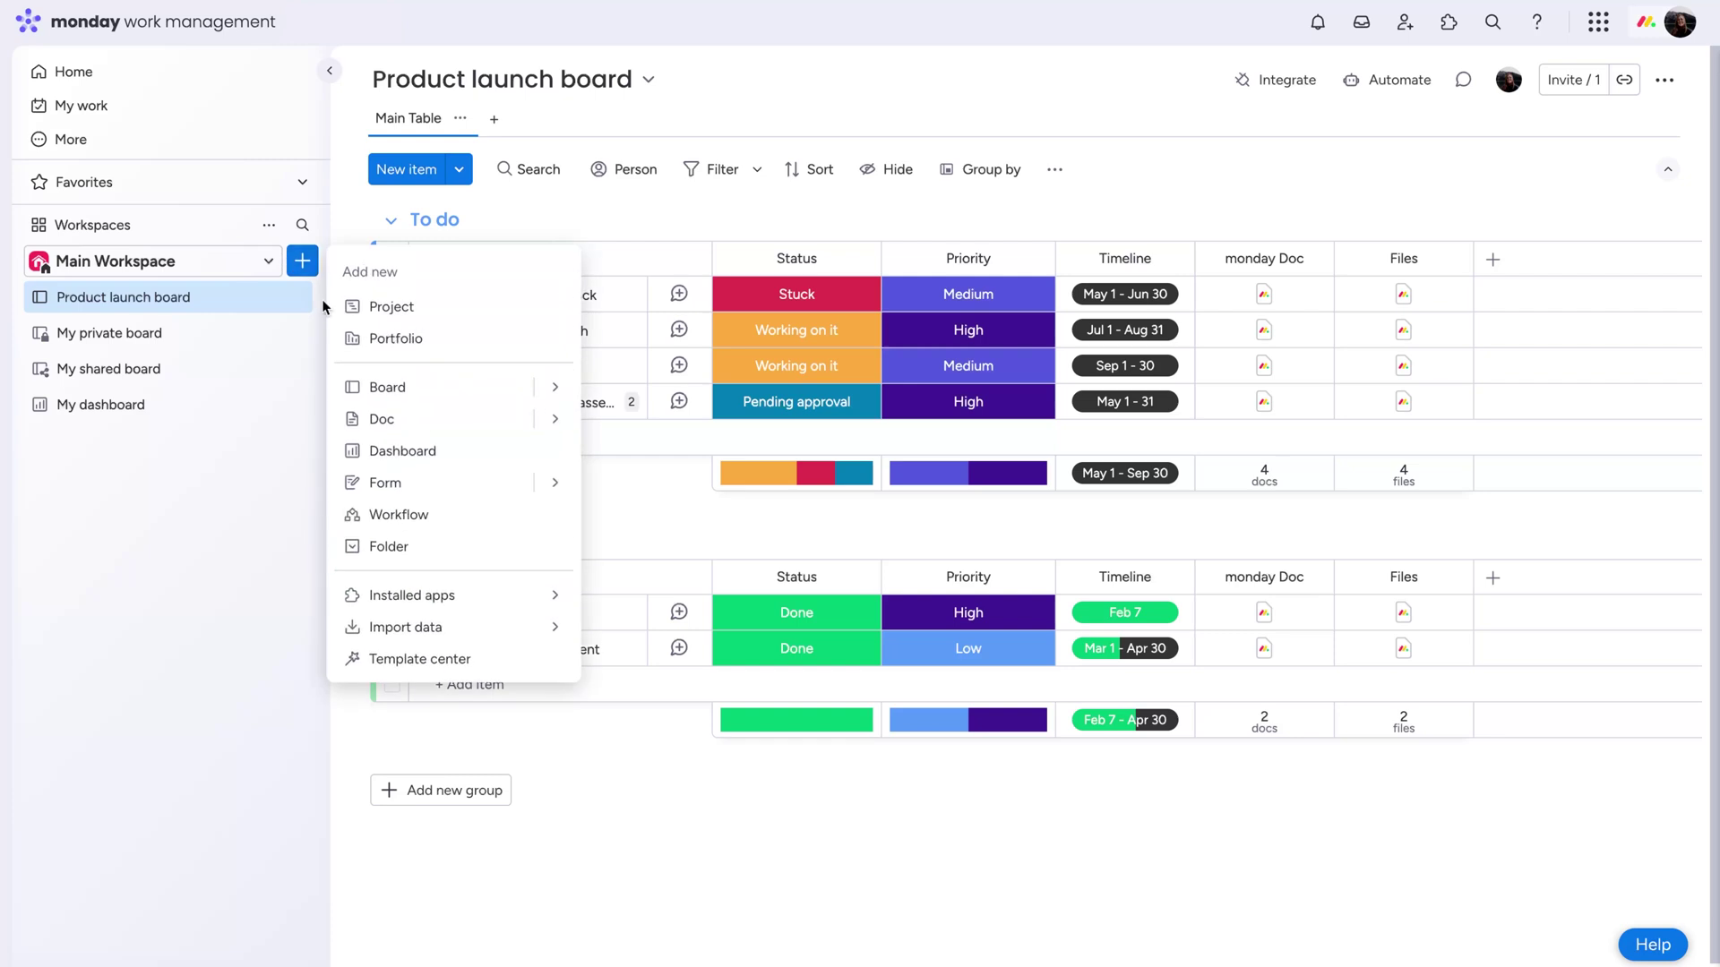
{"action": "left_click", "coordinate": [554, 421]}
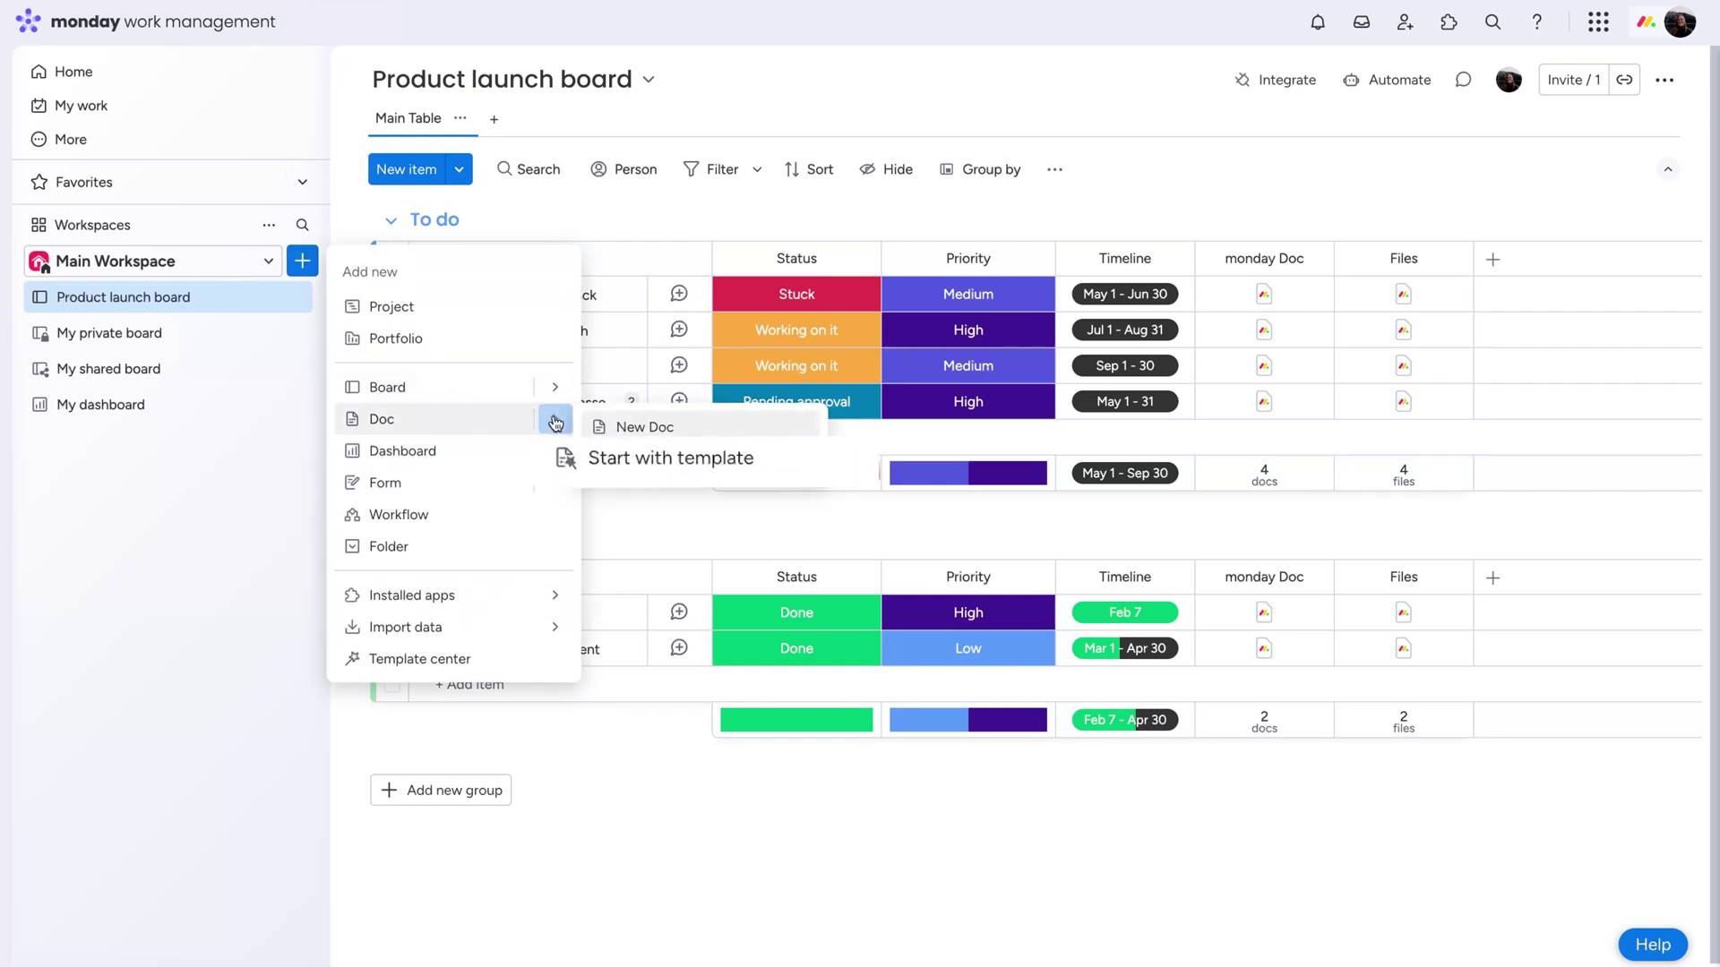
{"action": "left_click", "coordinate": [652, 431]}
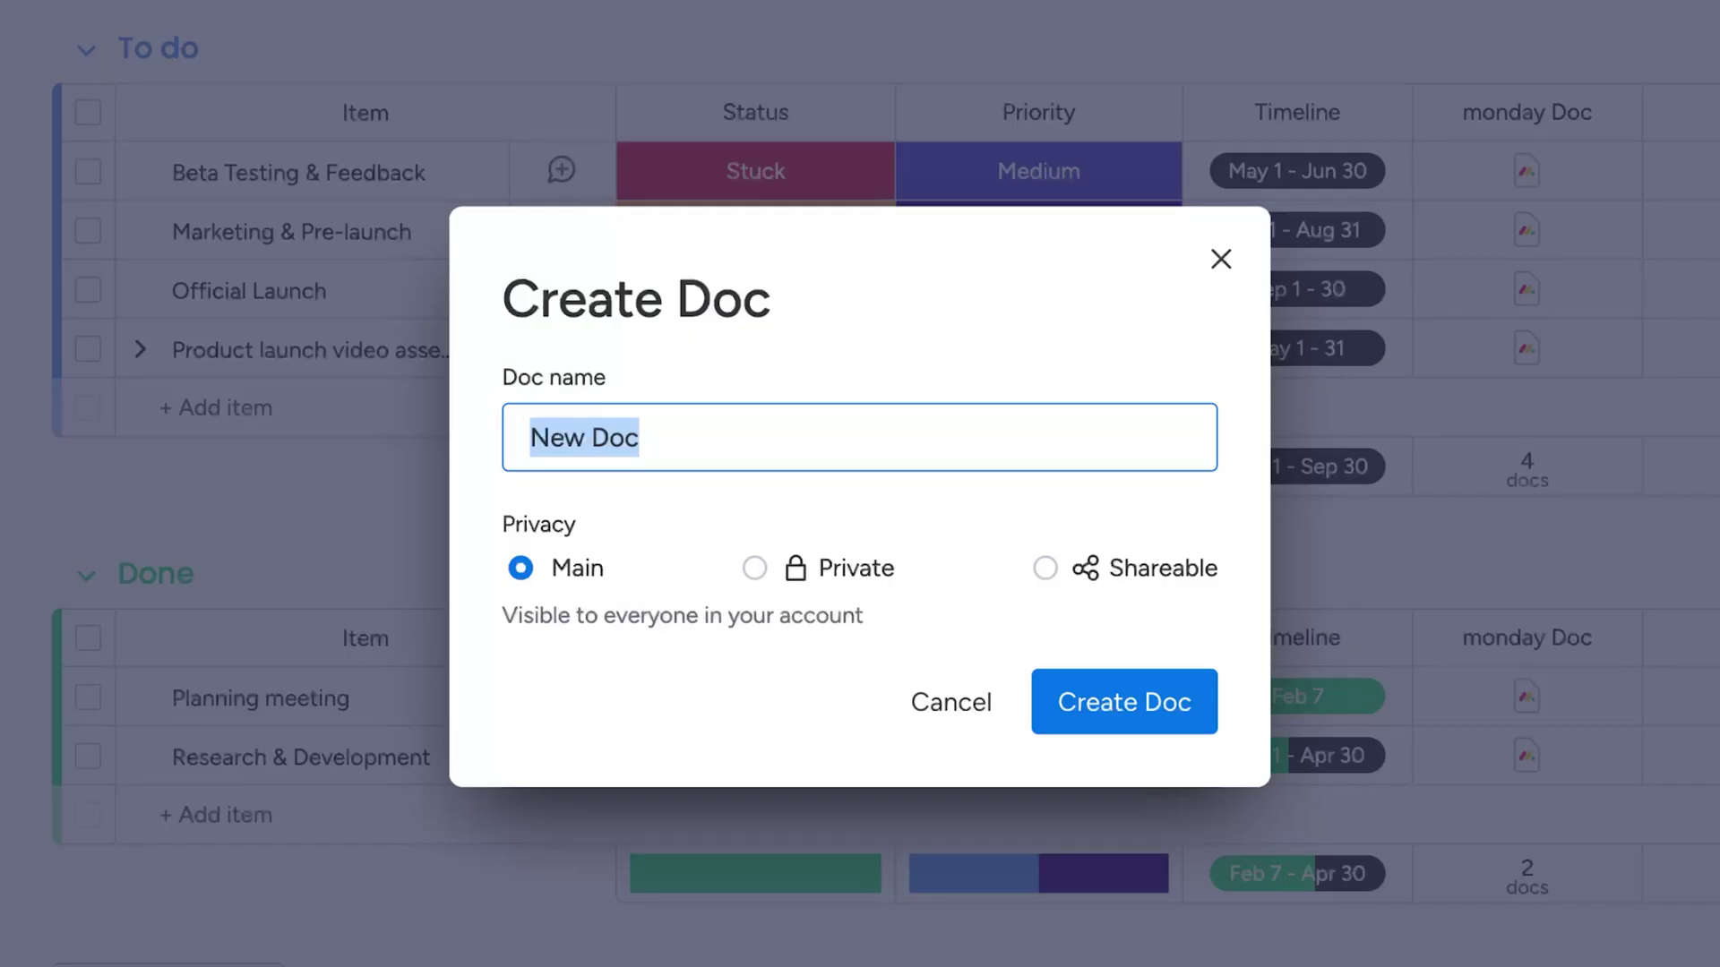
{"action": "type", "text": "CoreLink Product Launch"}
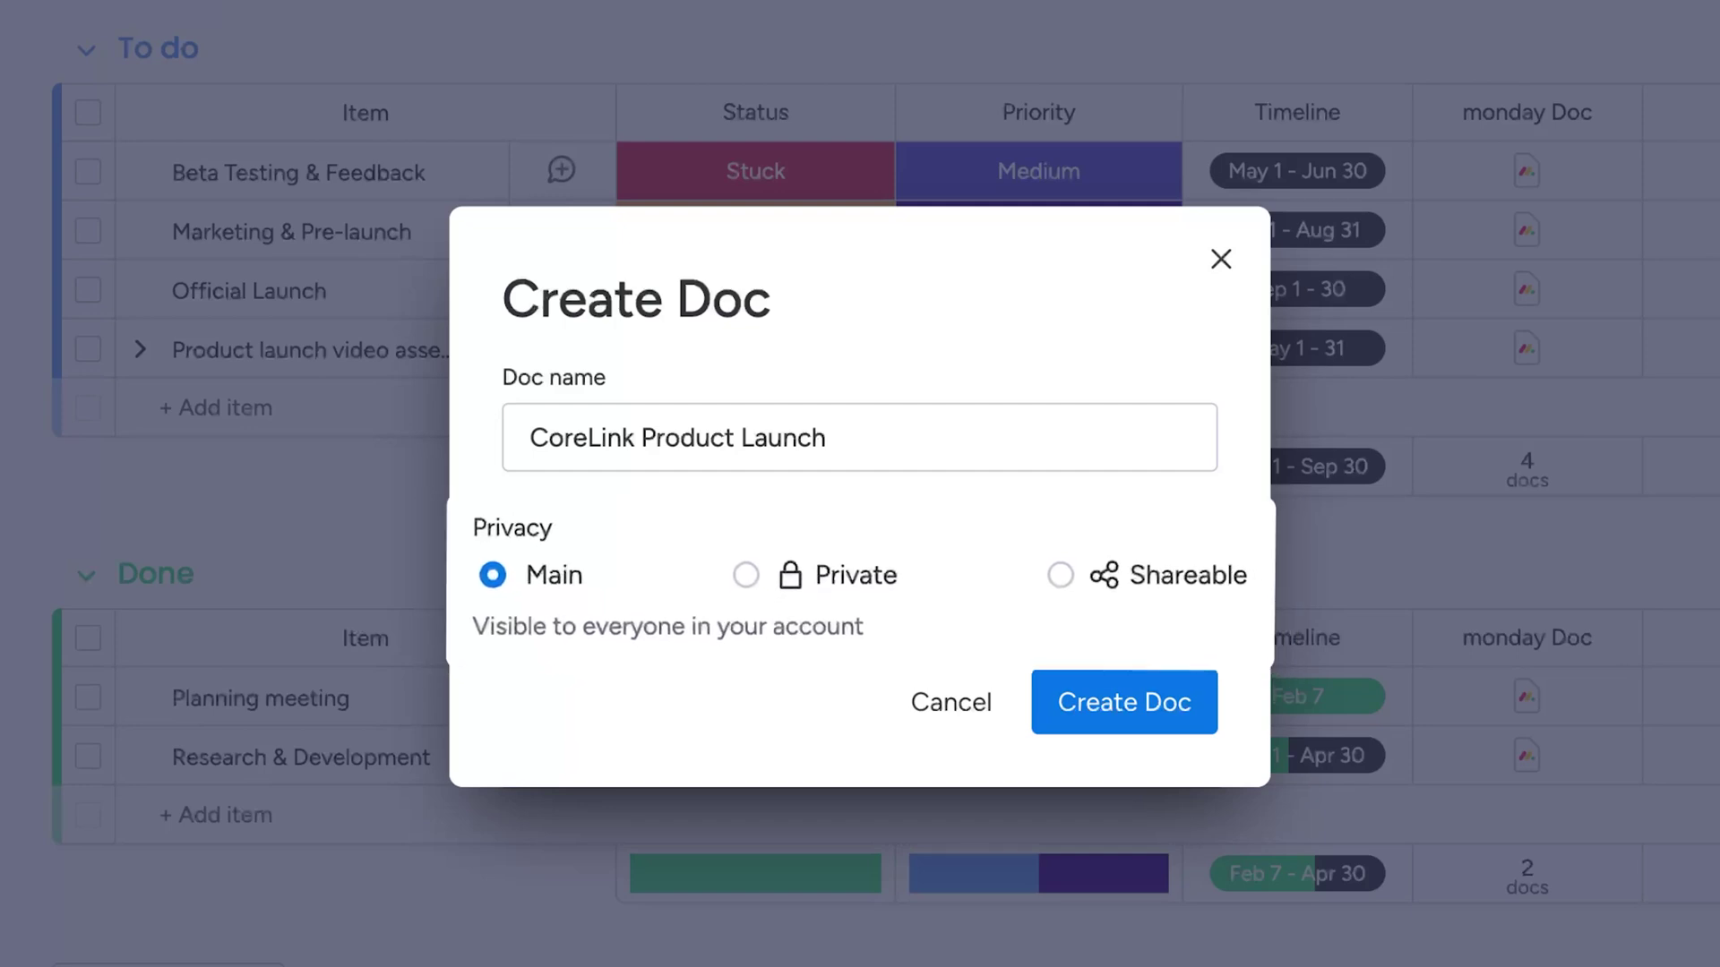
{"action": "left_click", "coordinate": [1181, 723]}
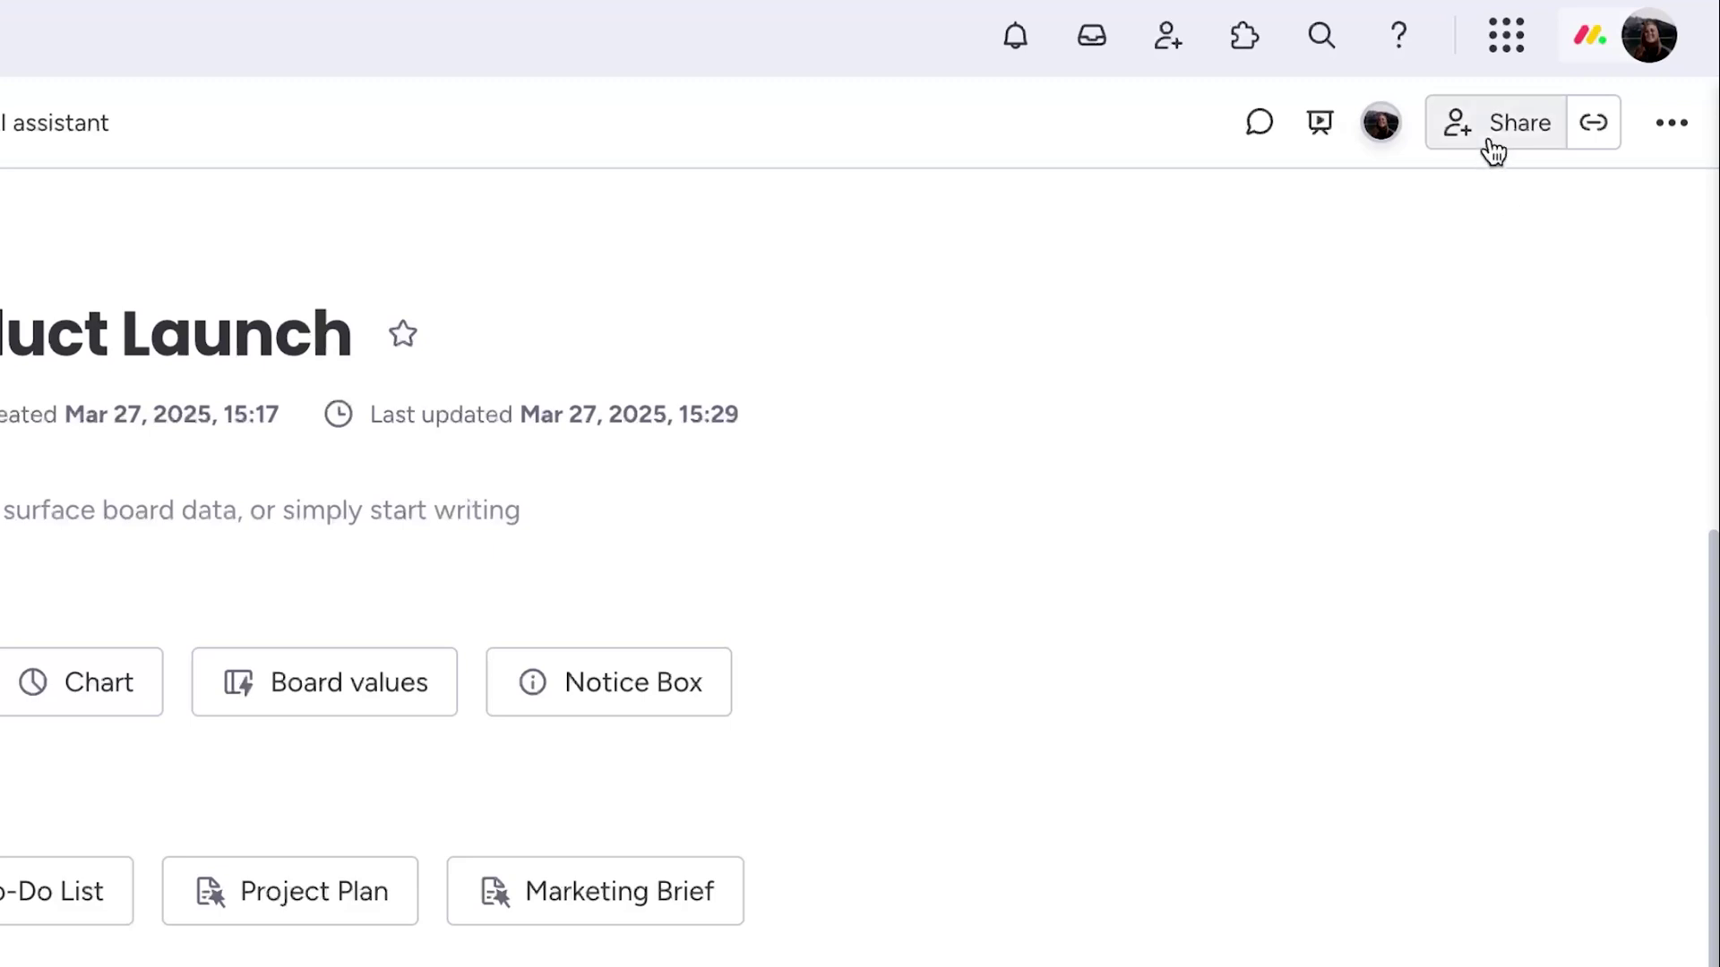
Share the doc with two more teammates
{"action": "left_click", "coordinate": [1493, 150]}
{"action": "left_click", "coordinate": [1040, 273]}
{"action": "left_click", "coordinate": [967, 368]}
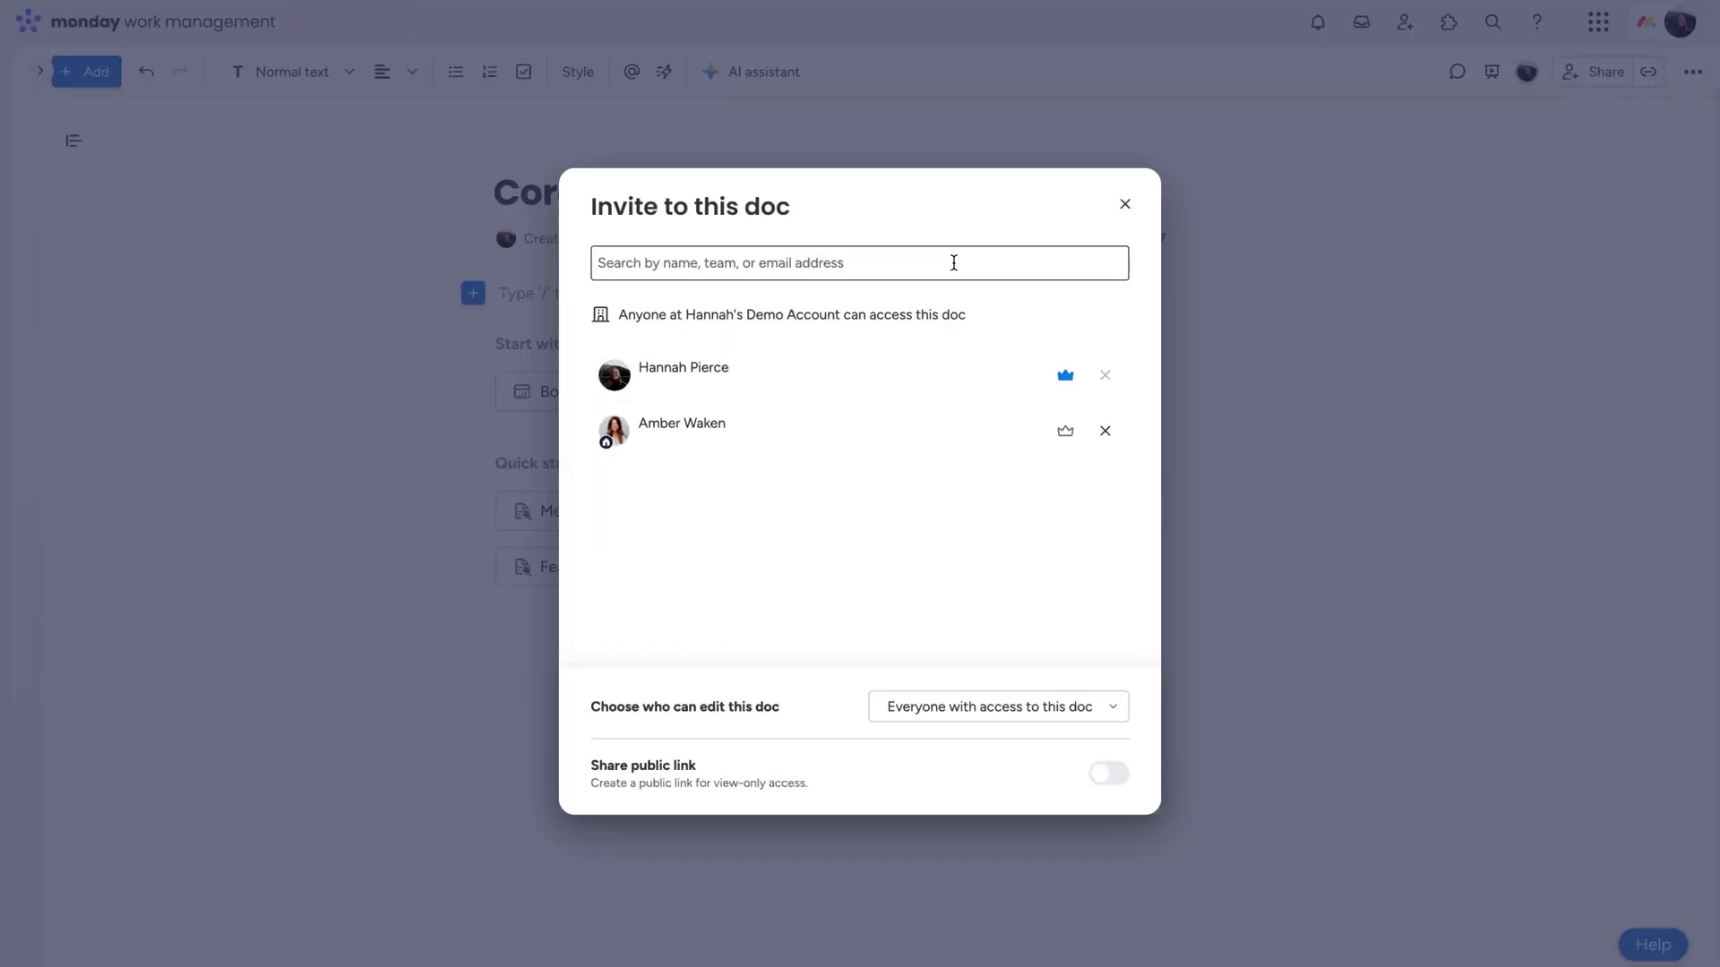
{"action": "left_click", "coordinate": [954, 262]}
{"action": "left_click", "coordinate": [922, 402]}
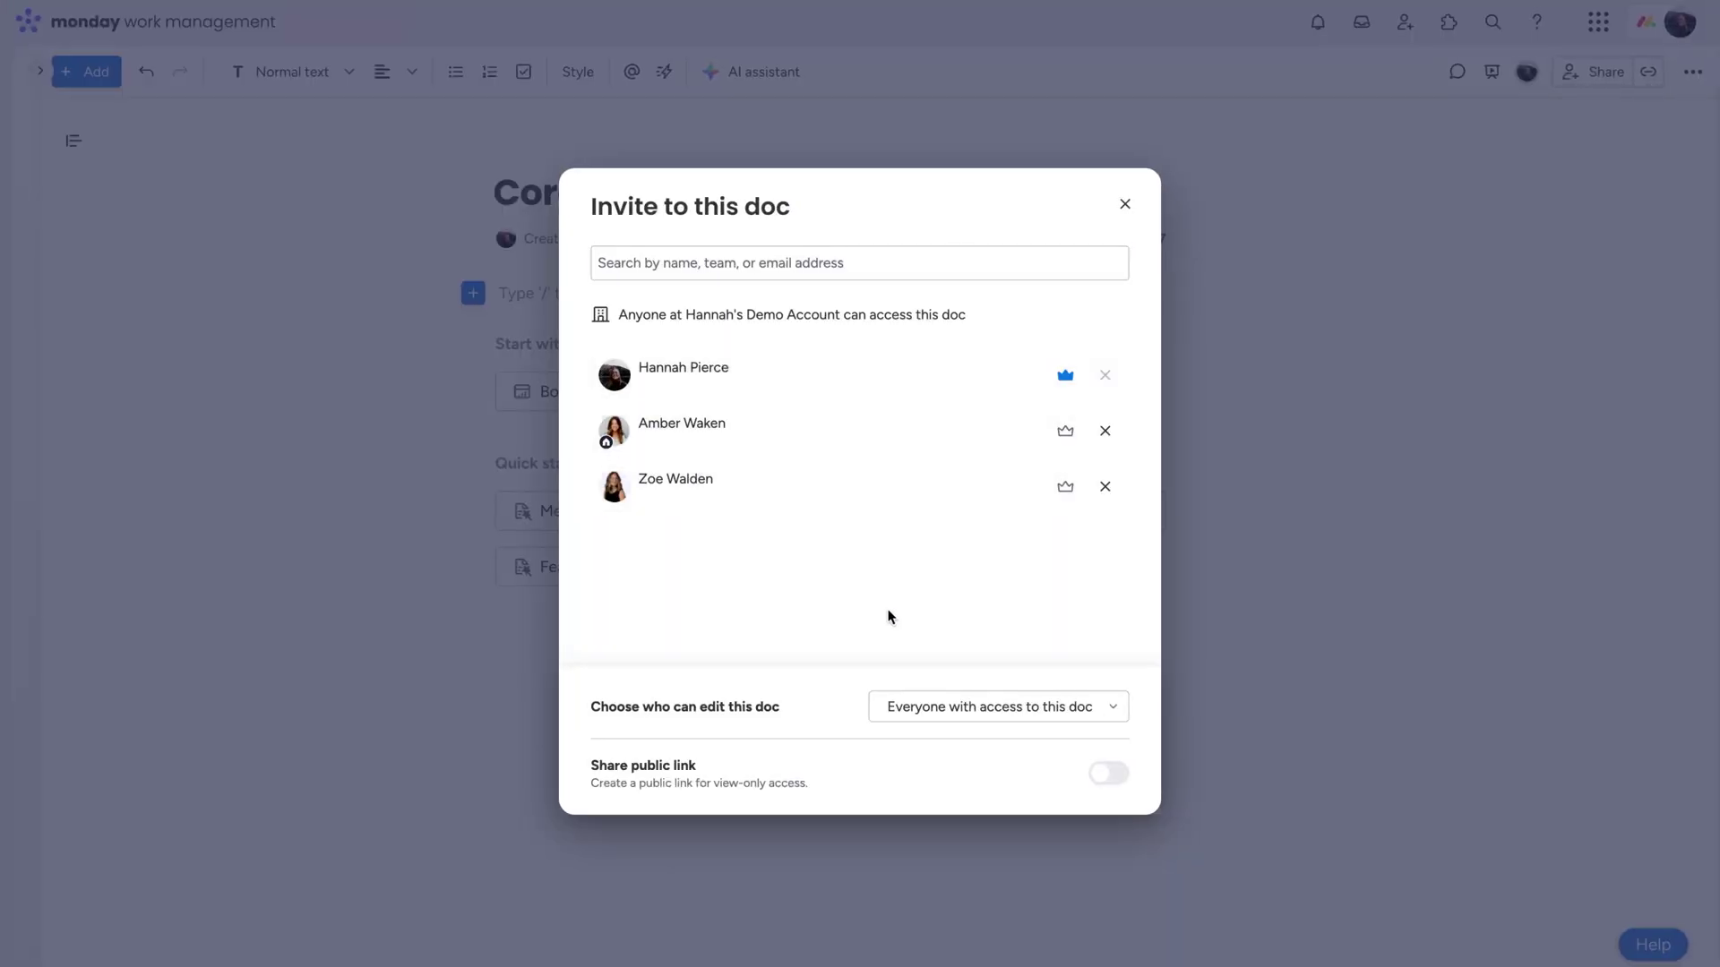
Restrict editing to only owners and make the first invited teammate an owner
{"action": "left_click", "coordinate": [964, 712]}
{"action": "left_click", "coordinate": [944, 749]}
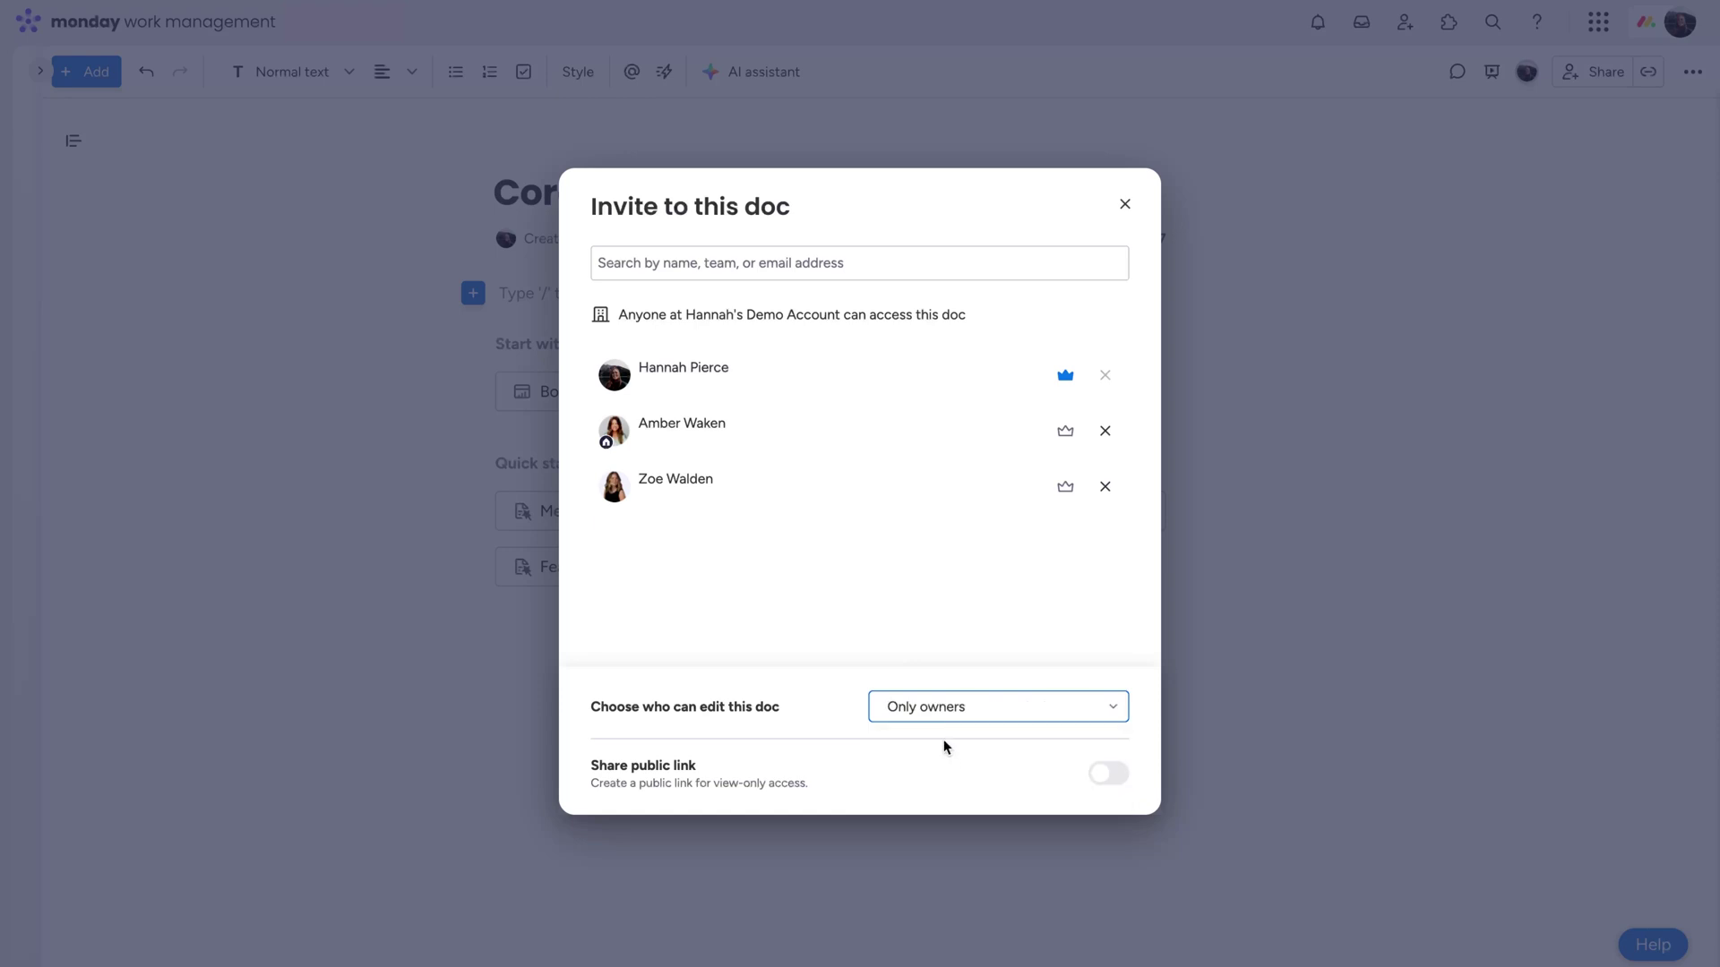
{"action": "left_click", "coordinate": [1065, 430]}
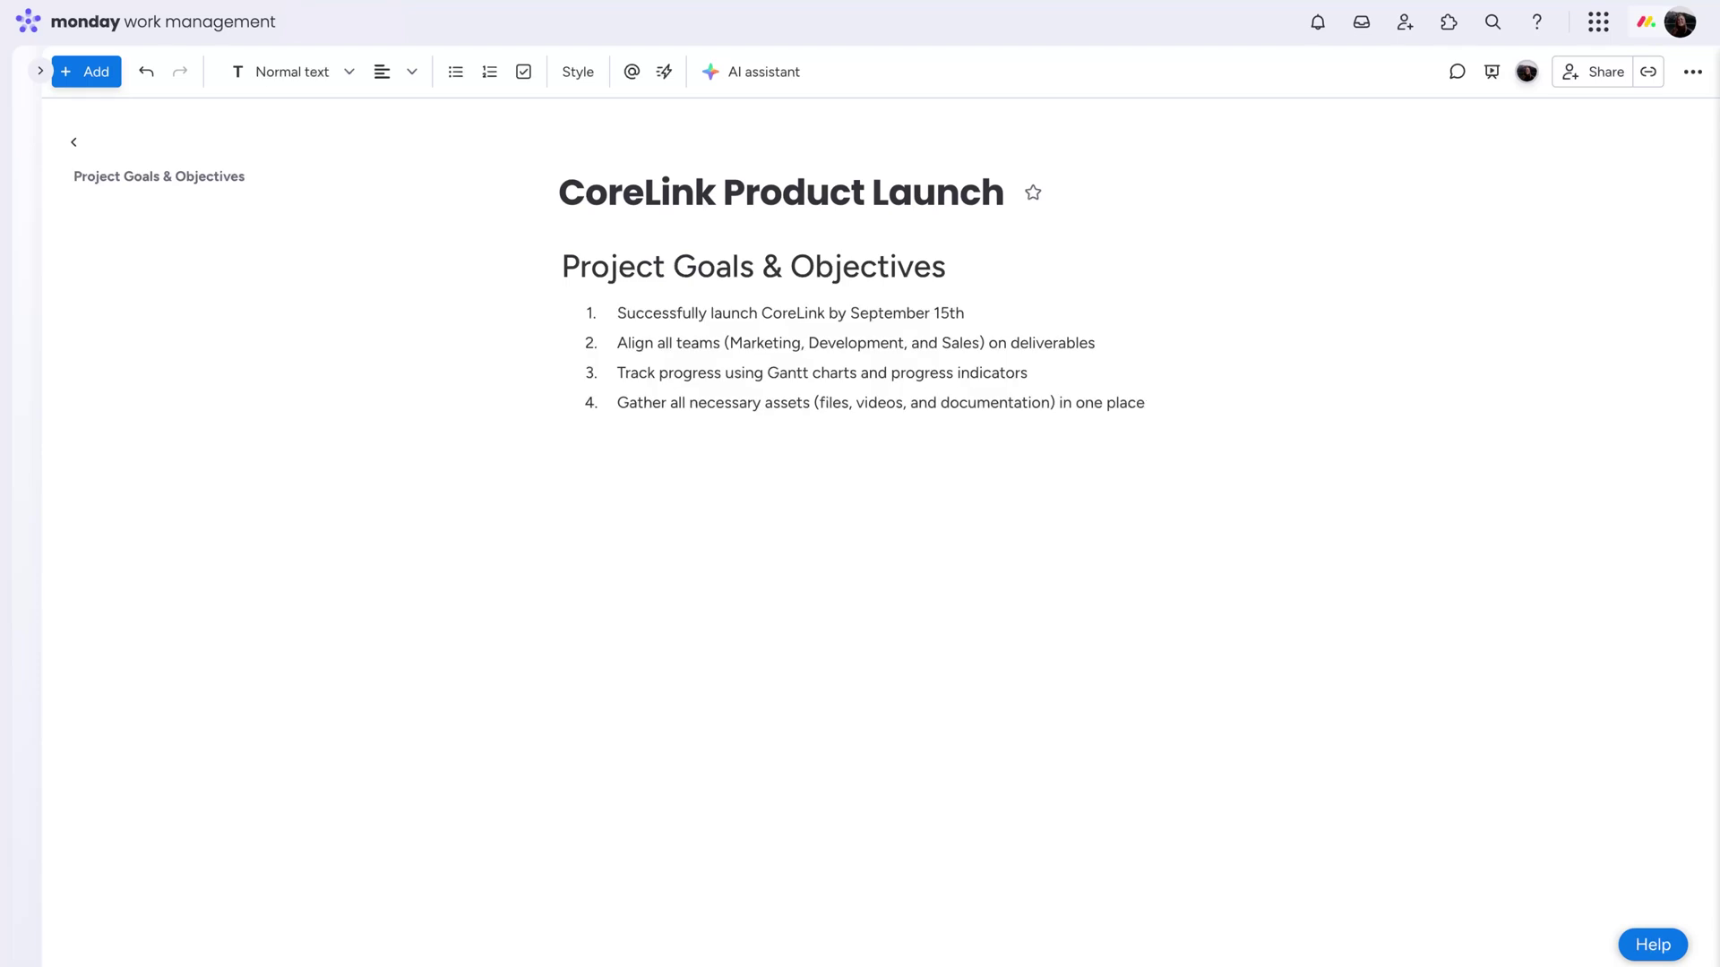
Bold 'CoreLink' and 'September 15th' in the first goal
{"action": "double_click", "coordinate": [811, 314]}
{"action": "left_click", "coordinate": [636, 277]}
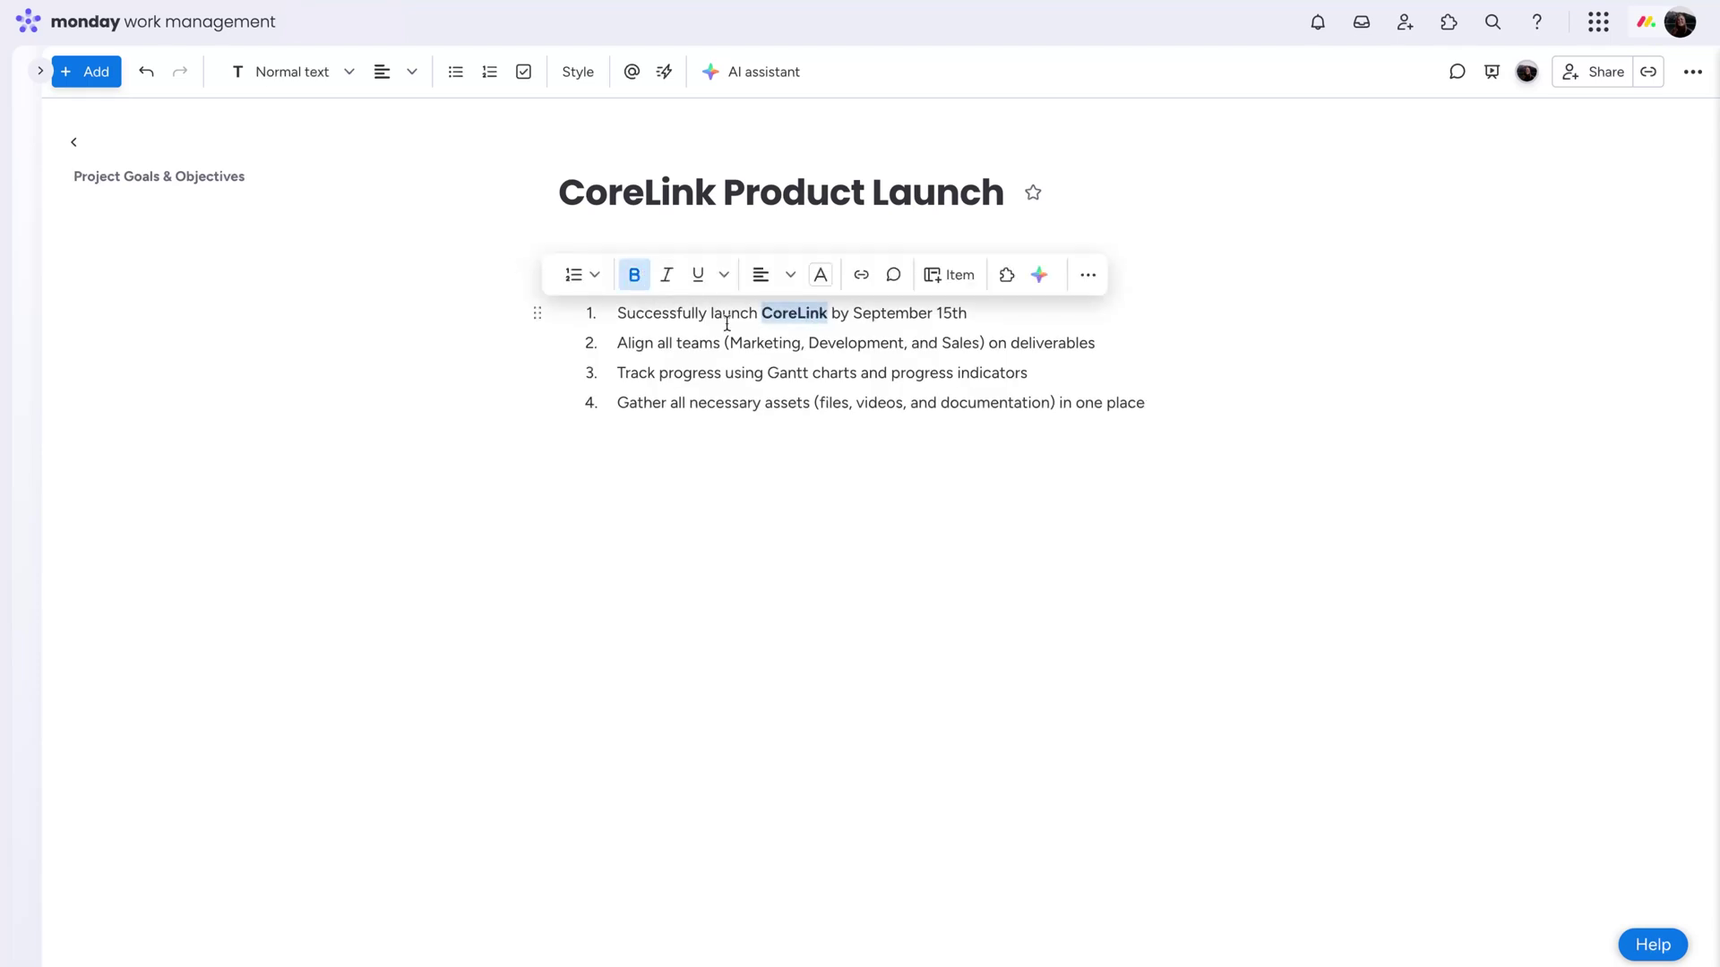
{"action": "left_click_drag", "start_coordinate": [854, 324], "coordinate": [922, 319]}
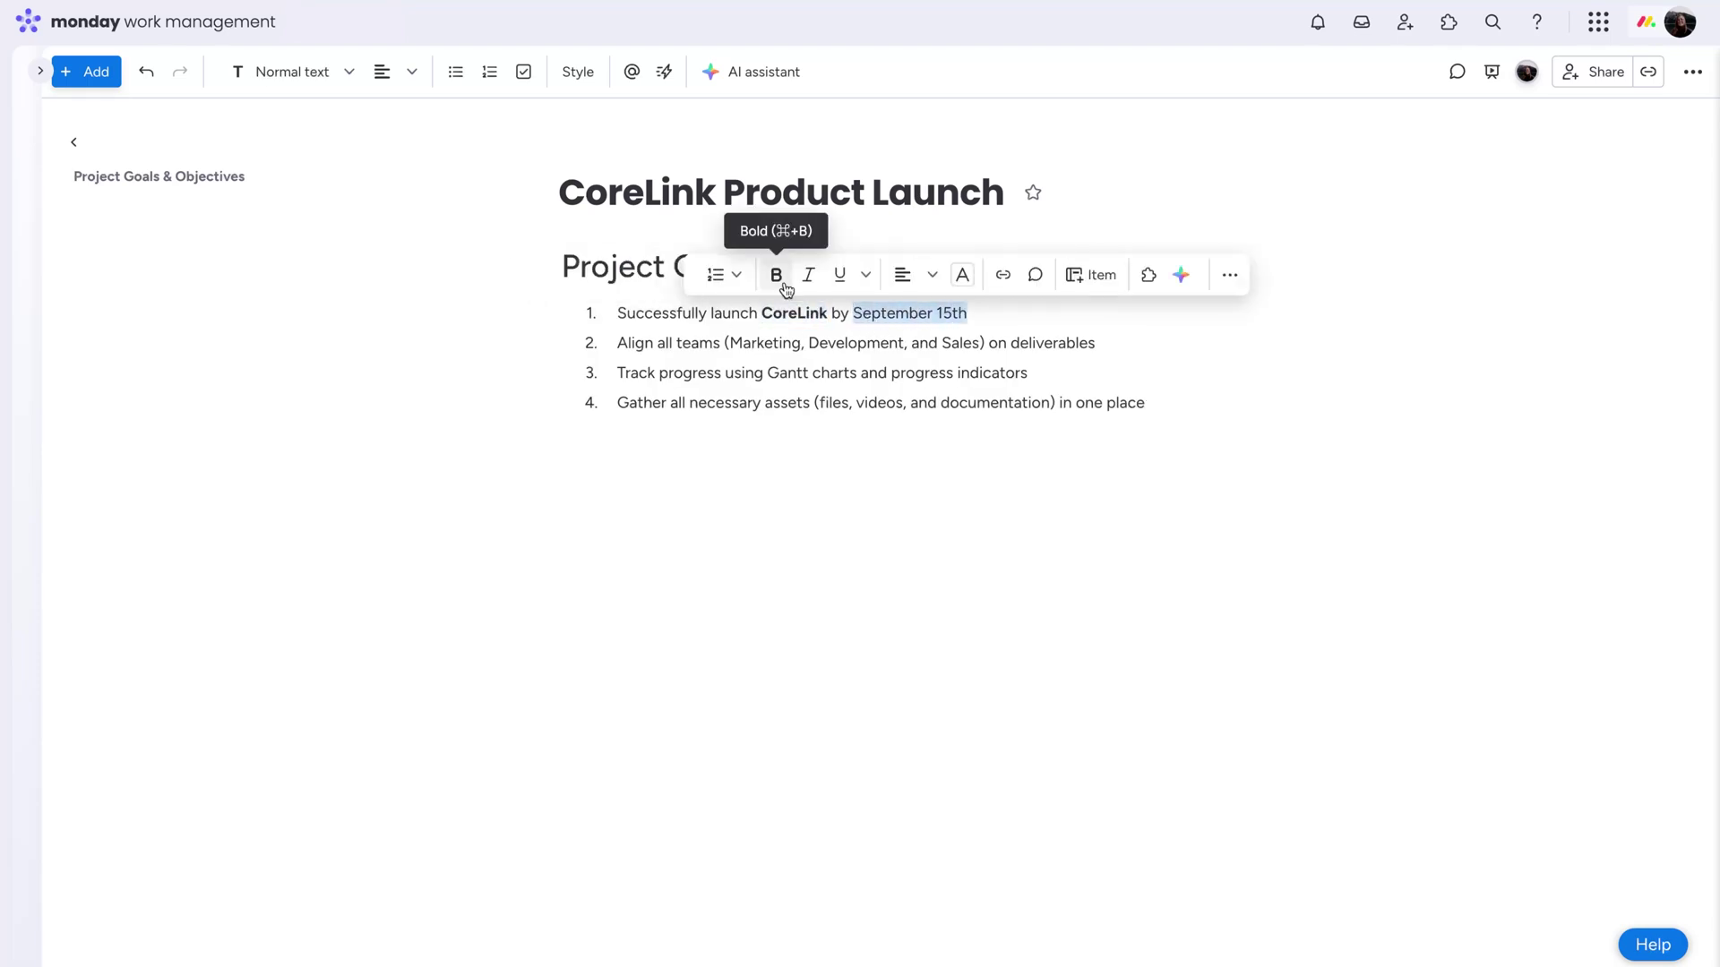
{"action": "left_click", "coordinate": [775, 273]}
Add a 'Product Assets' large title on a new line below the goals list
{"action": "left_click", "coordinate": [852, 550]}
{"action": "type", "text": "/"}
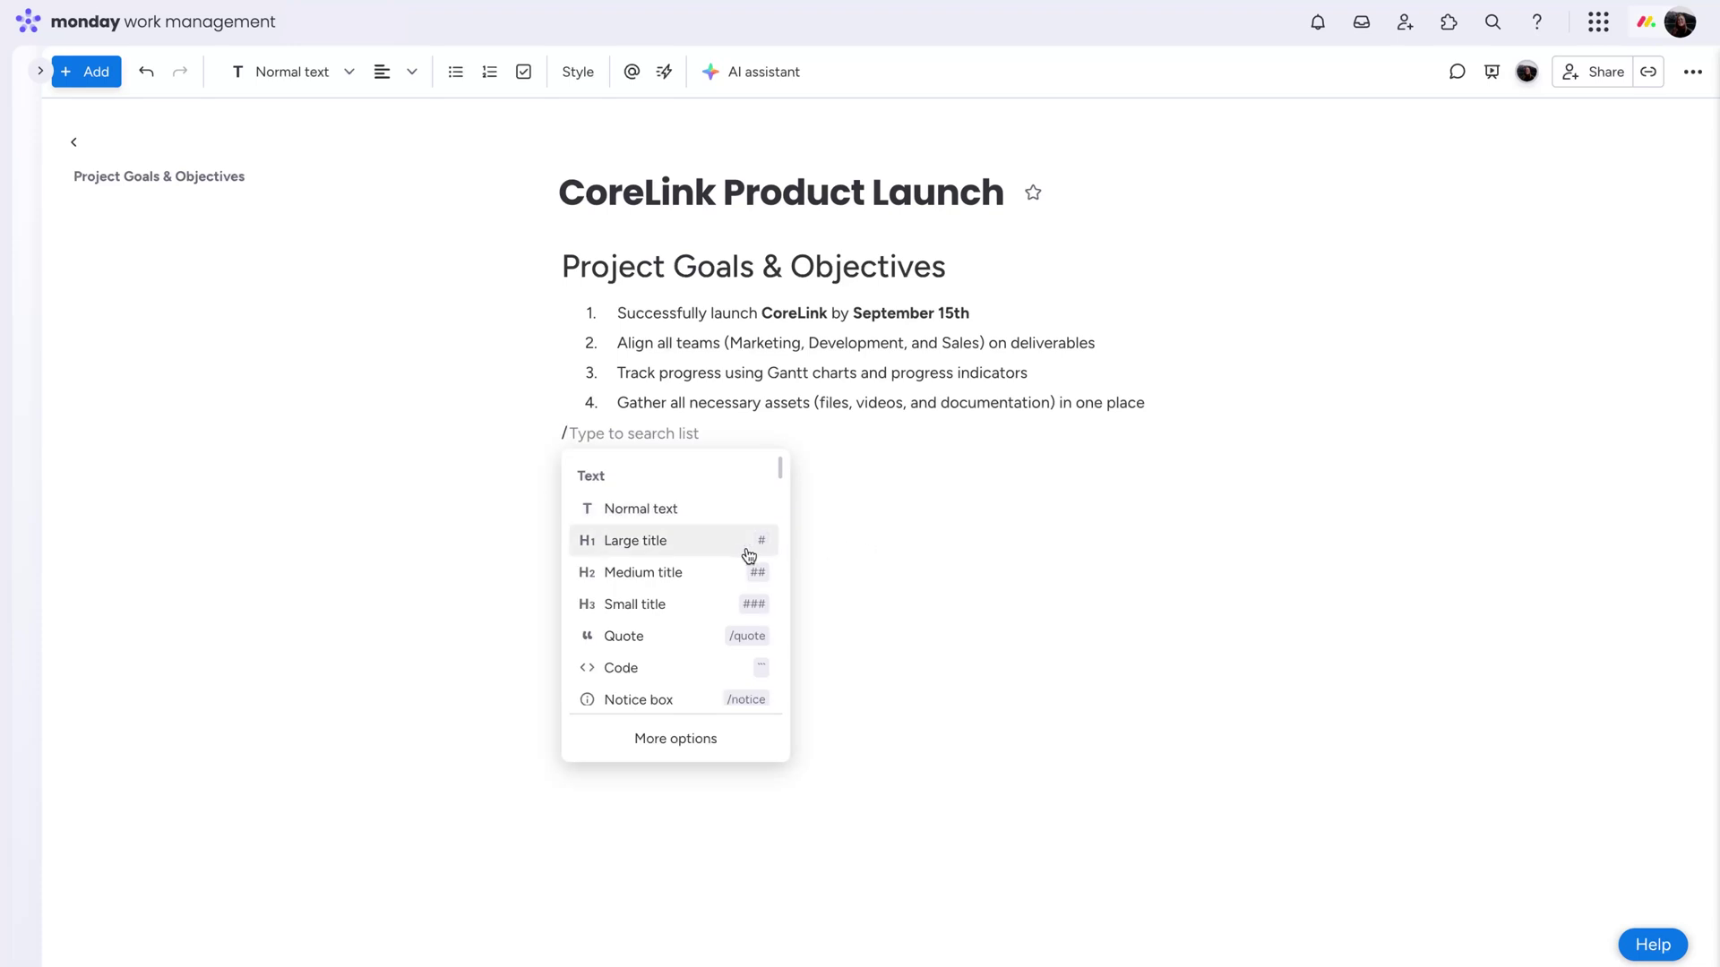
{"action": "scroll", "coordinate": [749, 556], "scroll_direction": "down", "scroll_amount": 5}
{"action": "scroll", "coordinate": [740, 546], "scroll_direction": "down", "scroll_amount": 5}
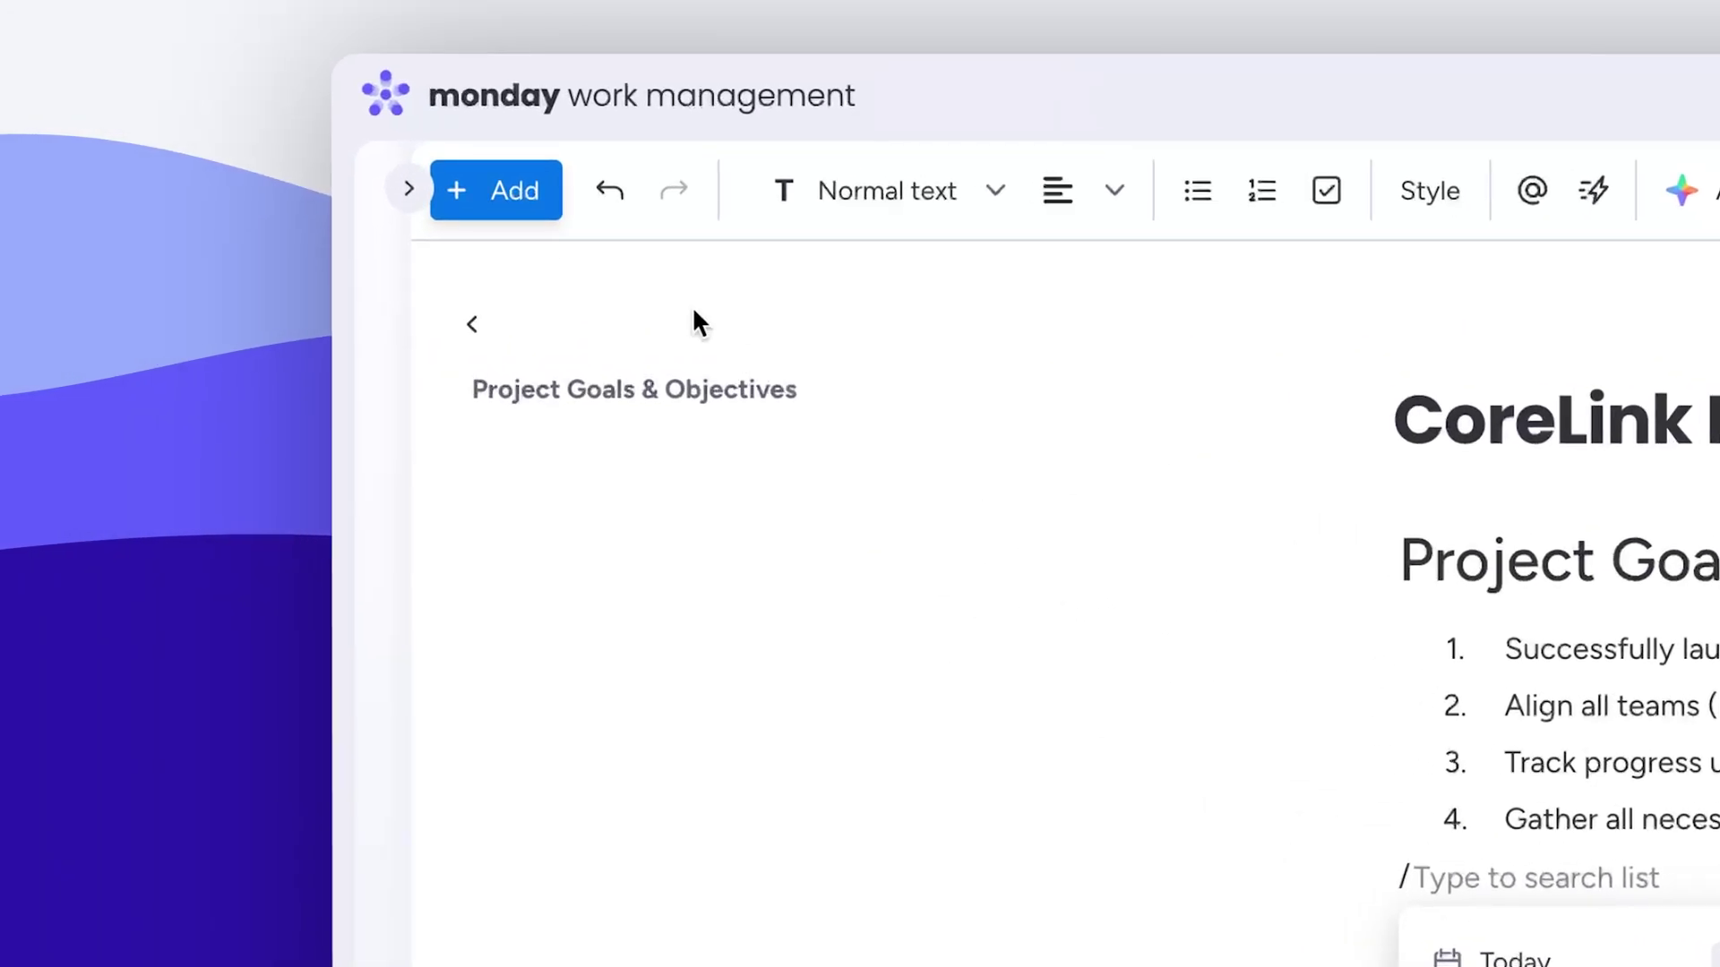
{"action": "left_click", "coordinate": [262, 129]}
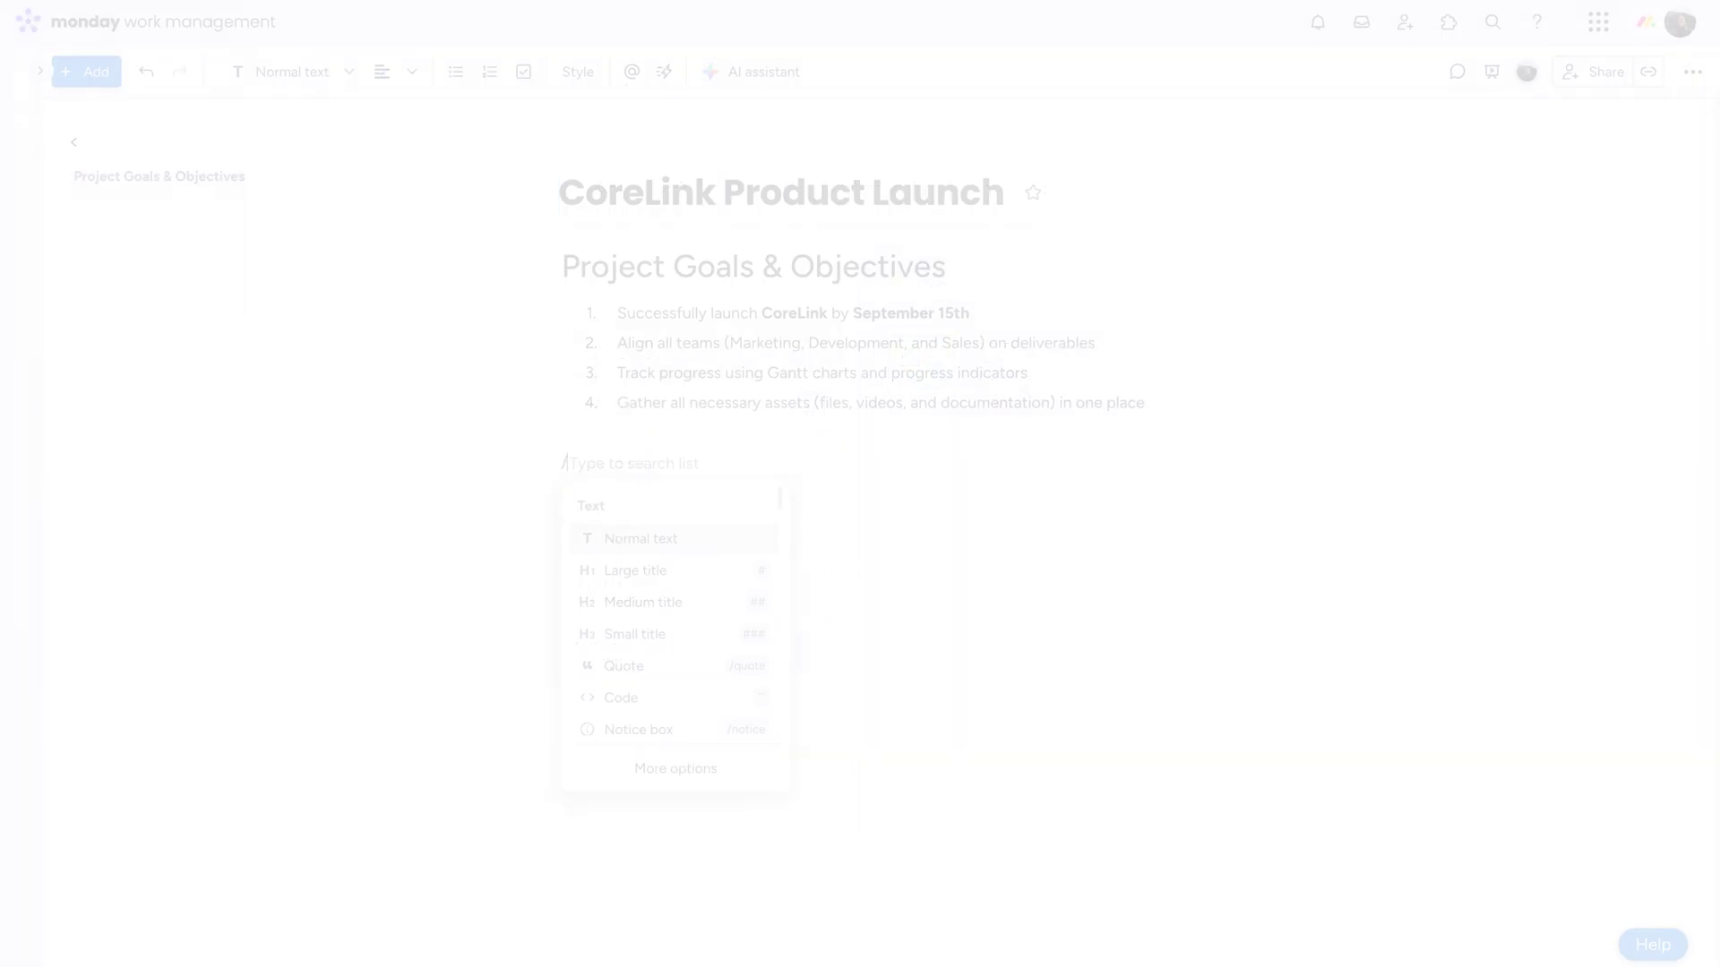
{"action": "type", "text": "lar"}
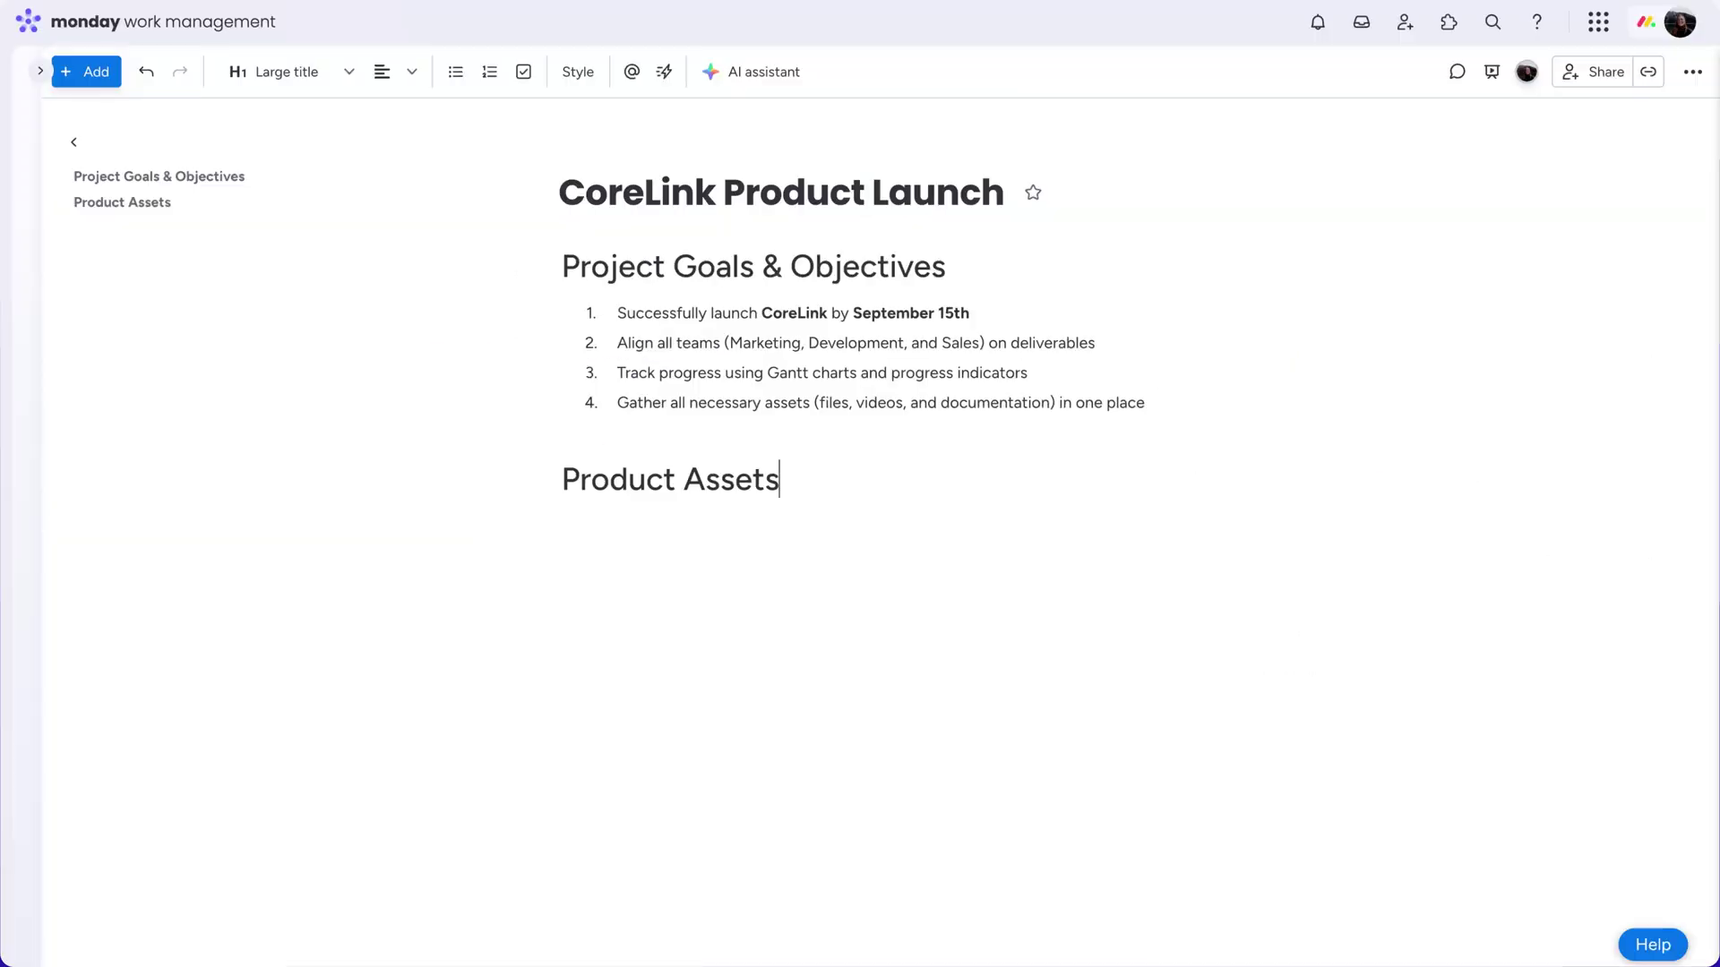
{"action": "left_click", "coordinate": [539, 268]}
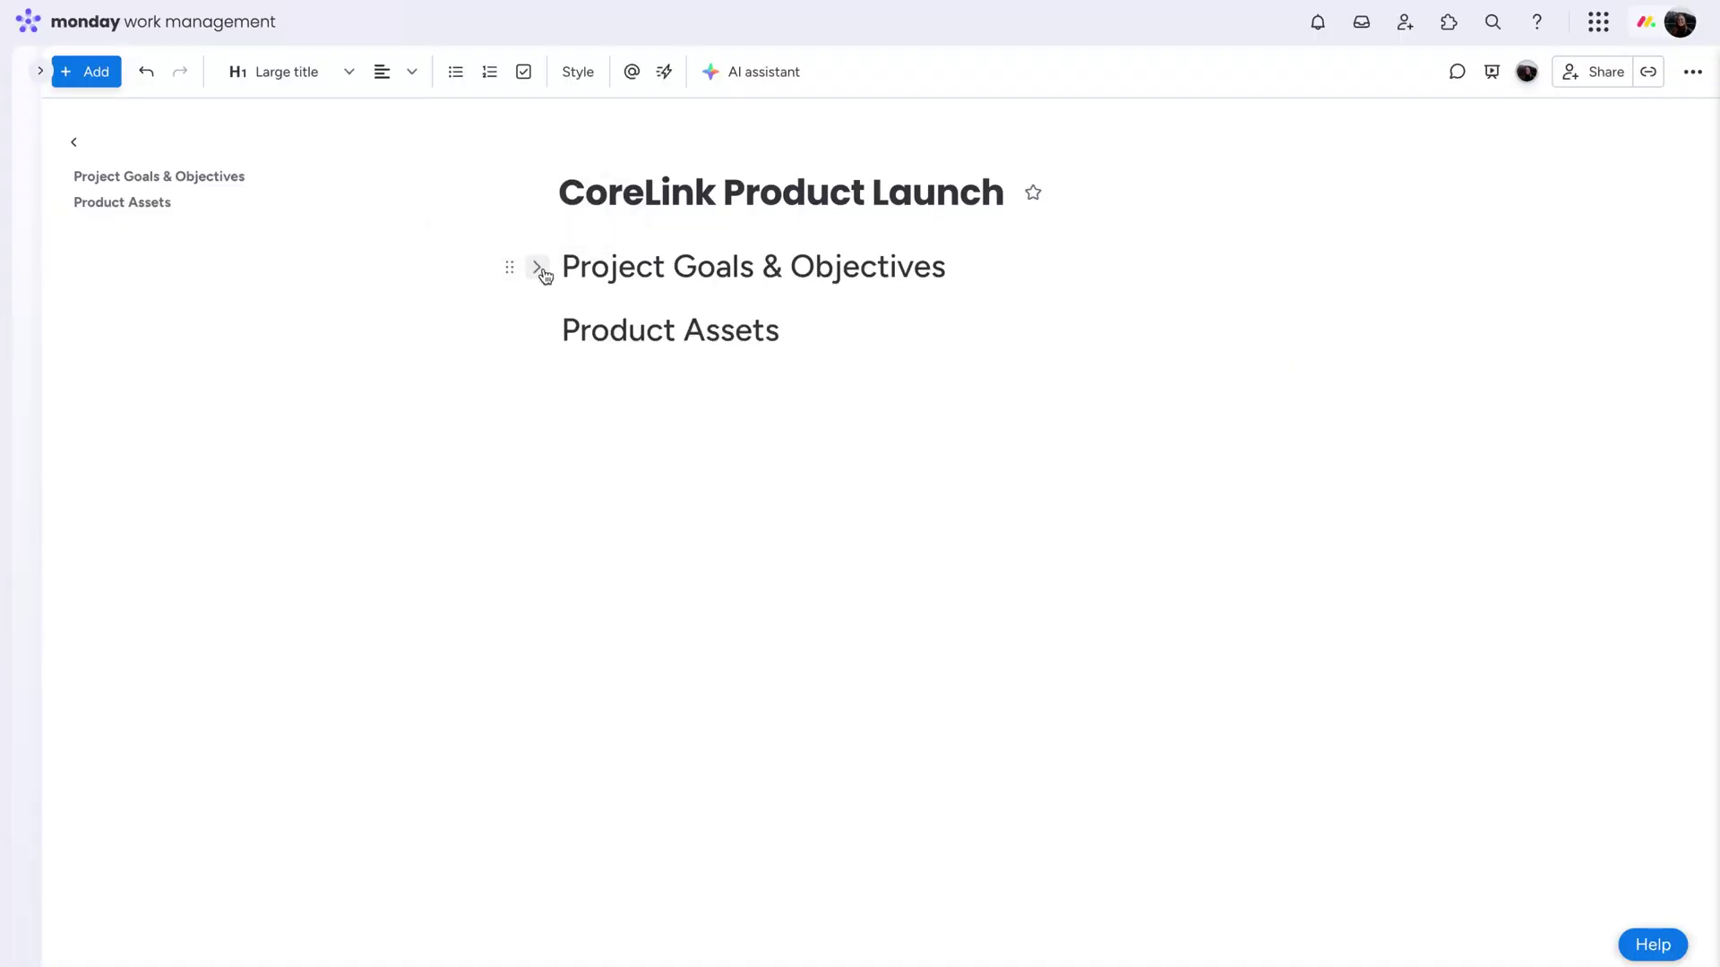
Insert a video block and a Files Gallery under Product Assets
{"action": "left_click", "coordinate": [539, 268]}
{"action": "left_click", "coordinate": [627, 526]}
{"action": "type", "text": "/video"}
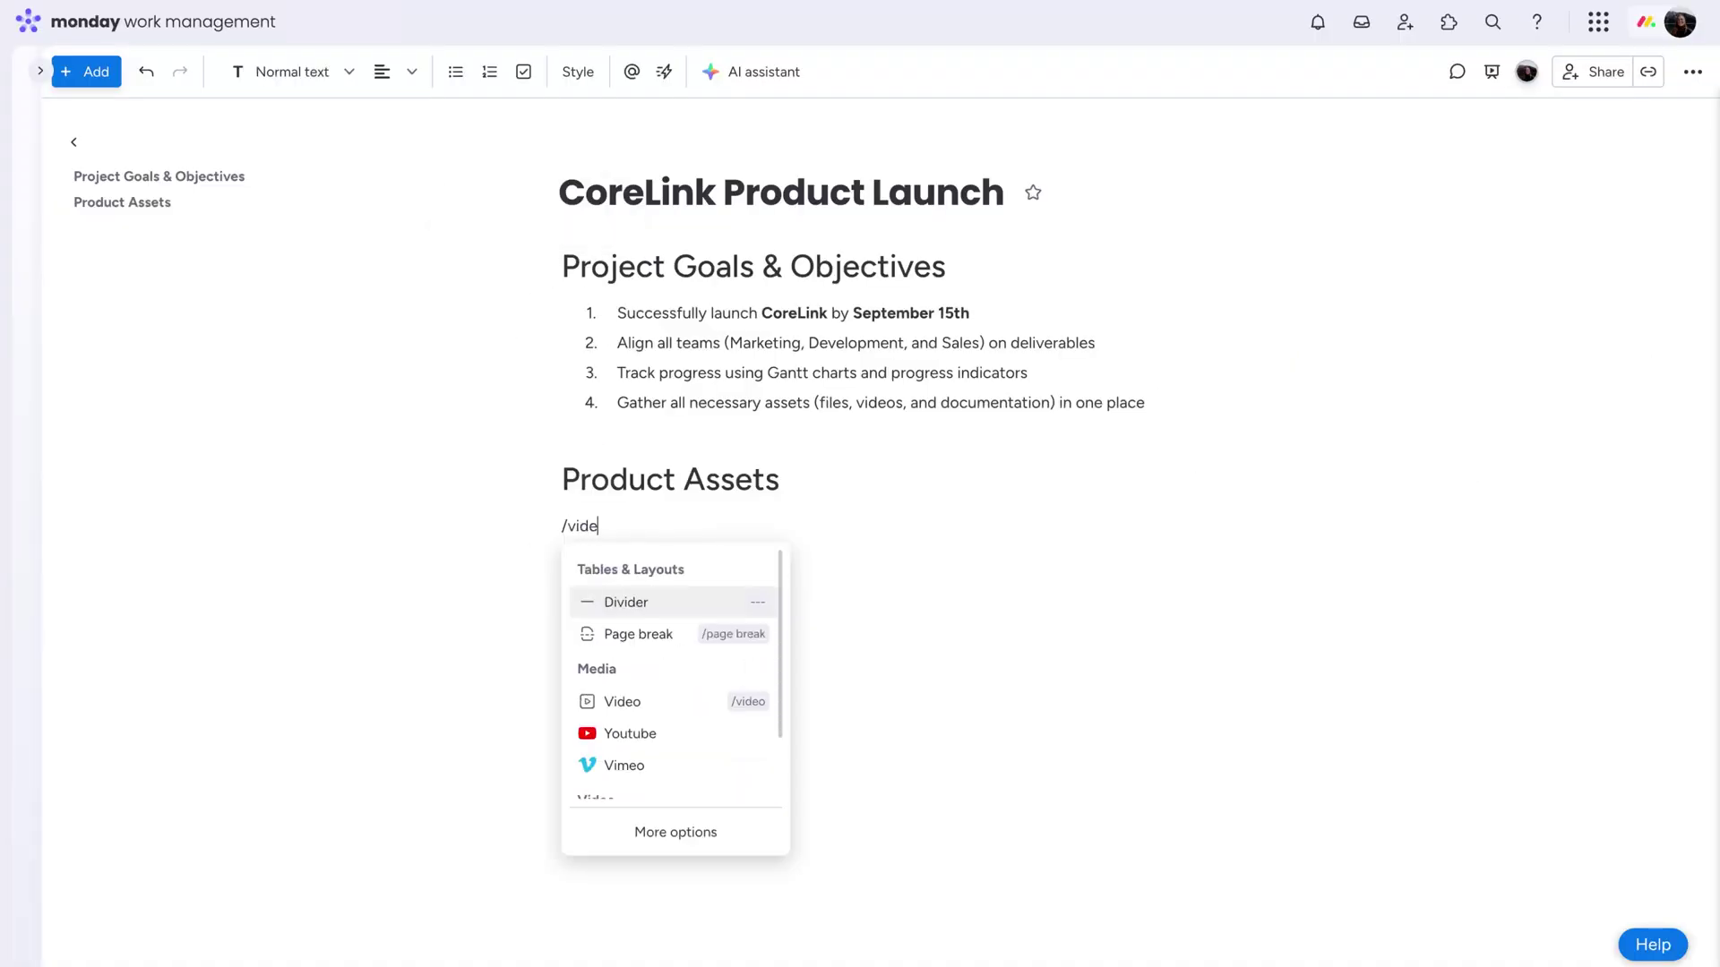
{"action": "key", "text": "Return"}
{"action": "type", "text": "/files"}
{"action": "key", "text": "Return"}
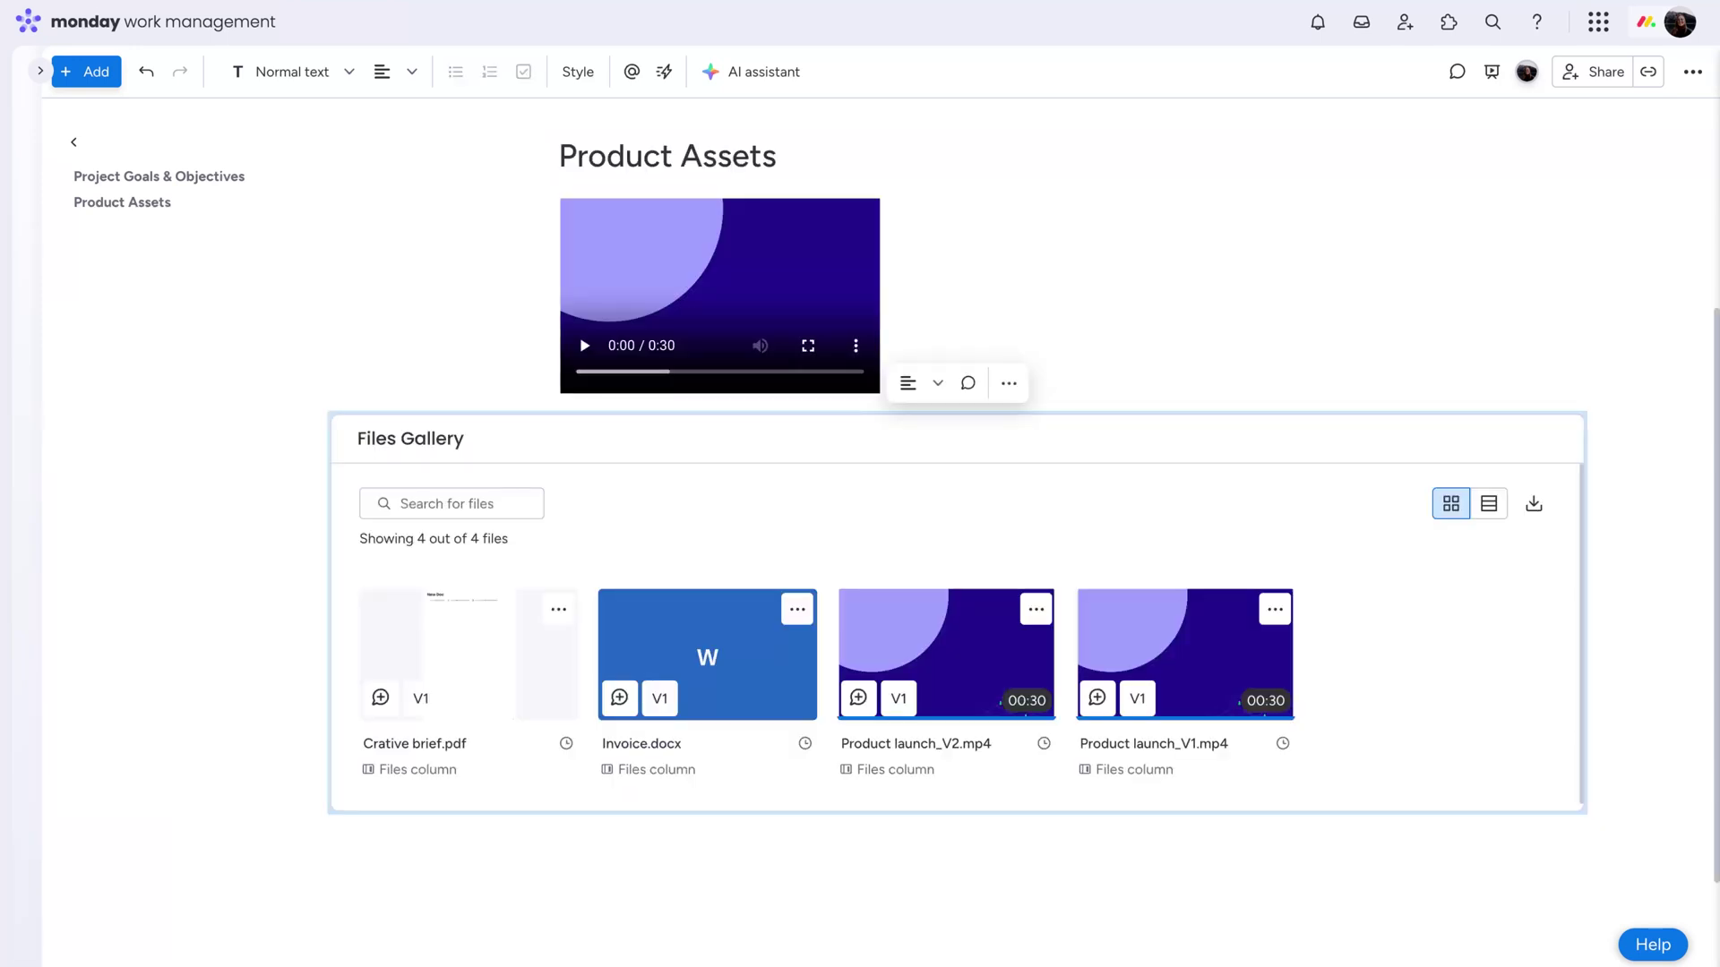
Add the widgets and the Dev Updates code block below the Files Gallery
{"action": "left_click", "coordinate": [560, 831]}
{"action": "type", "text": "/widget"}
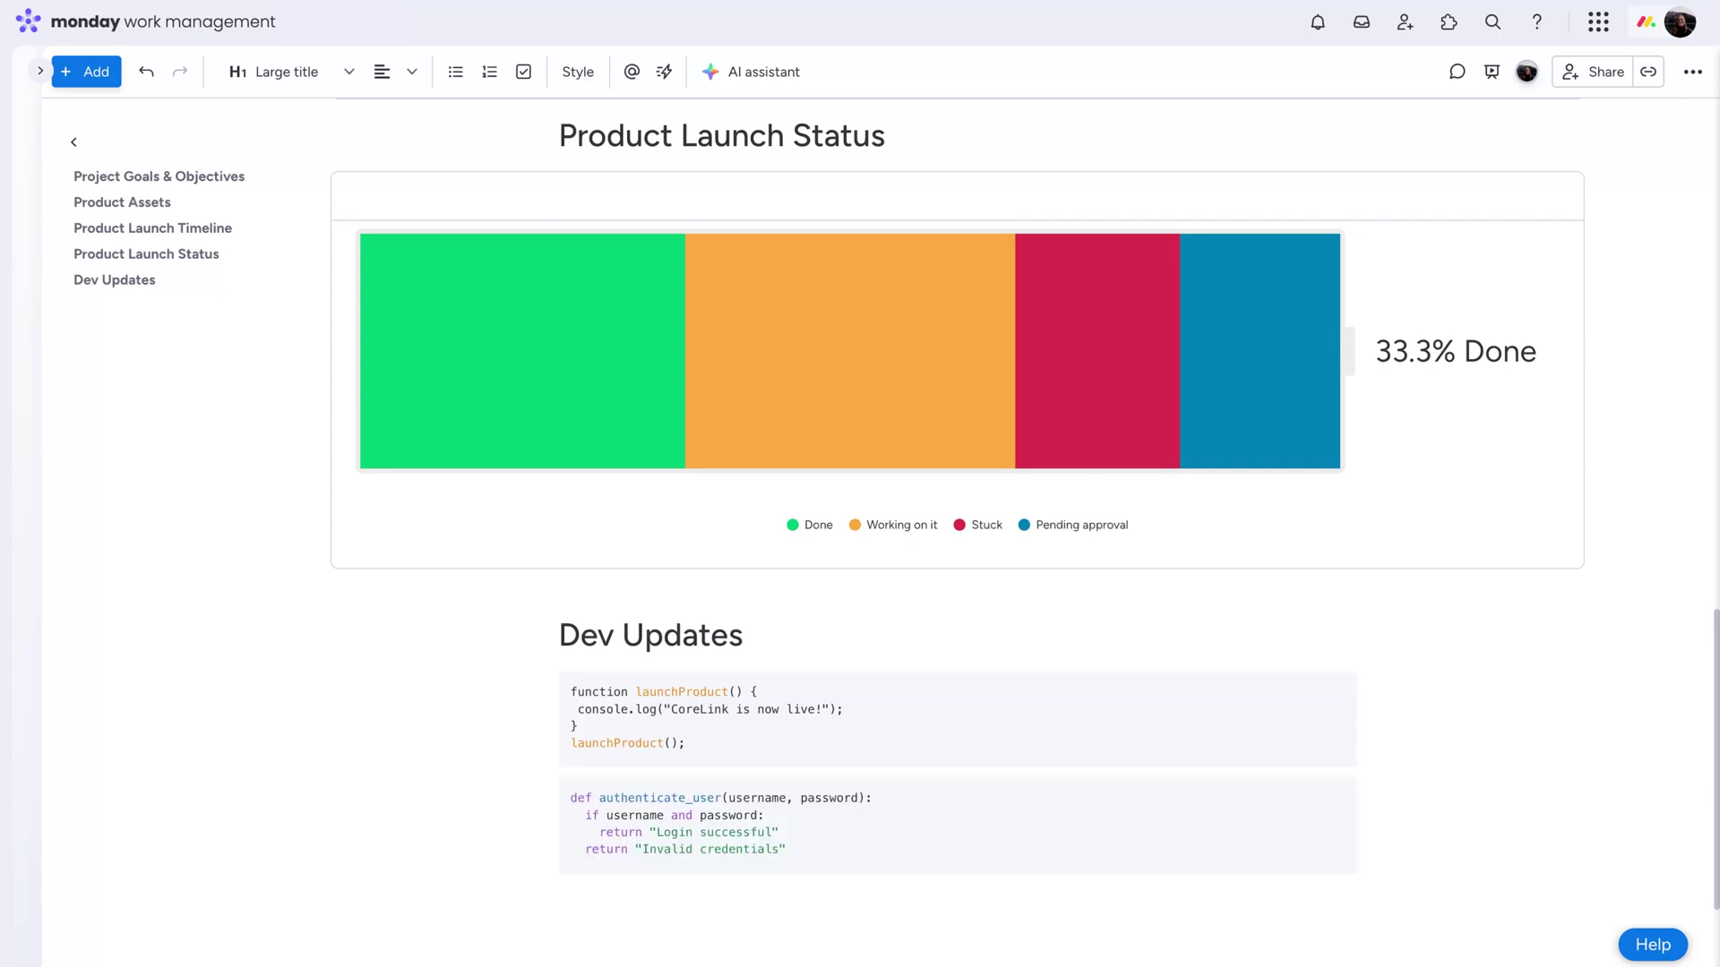
{"action": "left_click", "coordinate": [976, 642]}
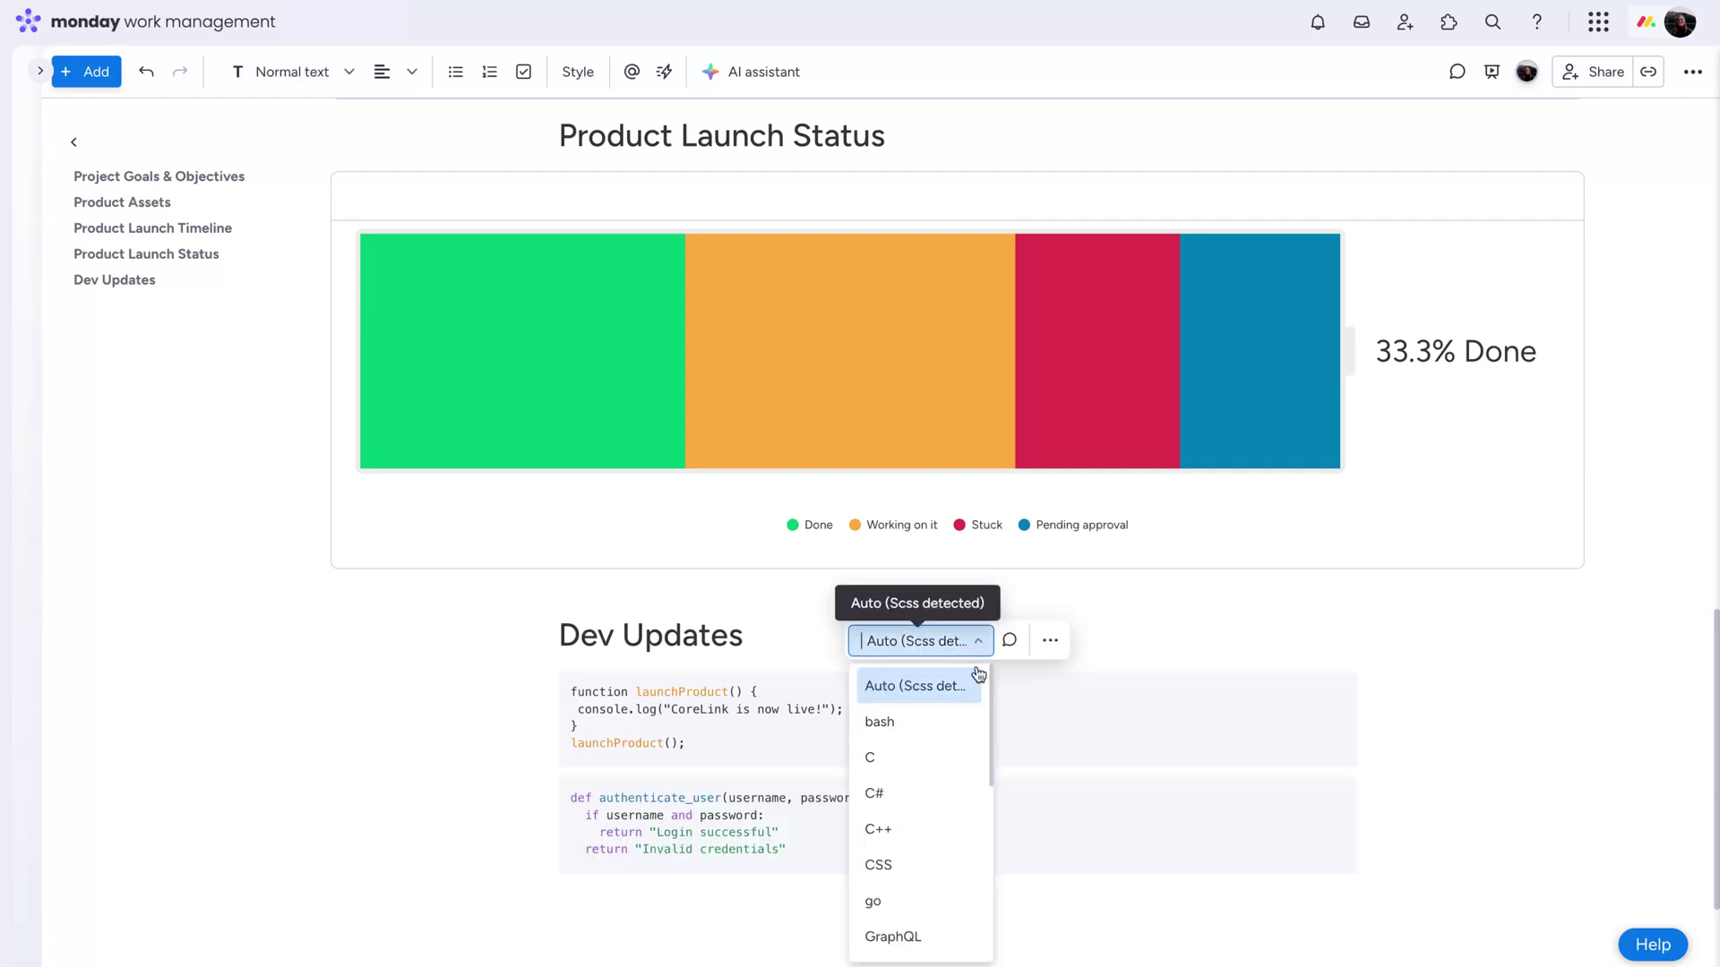
{"action": "scroll", "coordinate": [982, 695], "scroll_direction": "down", "scroll_amount": 5}
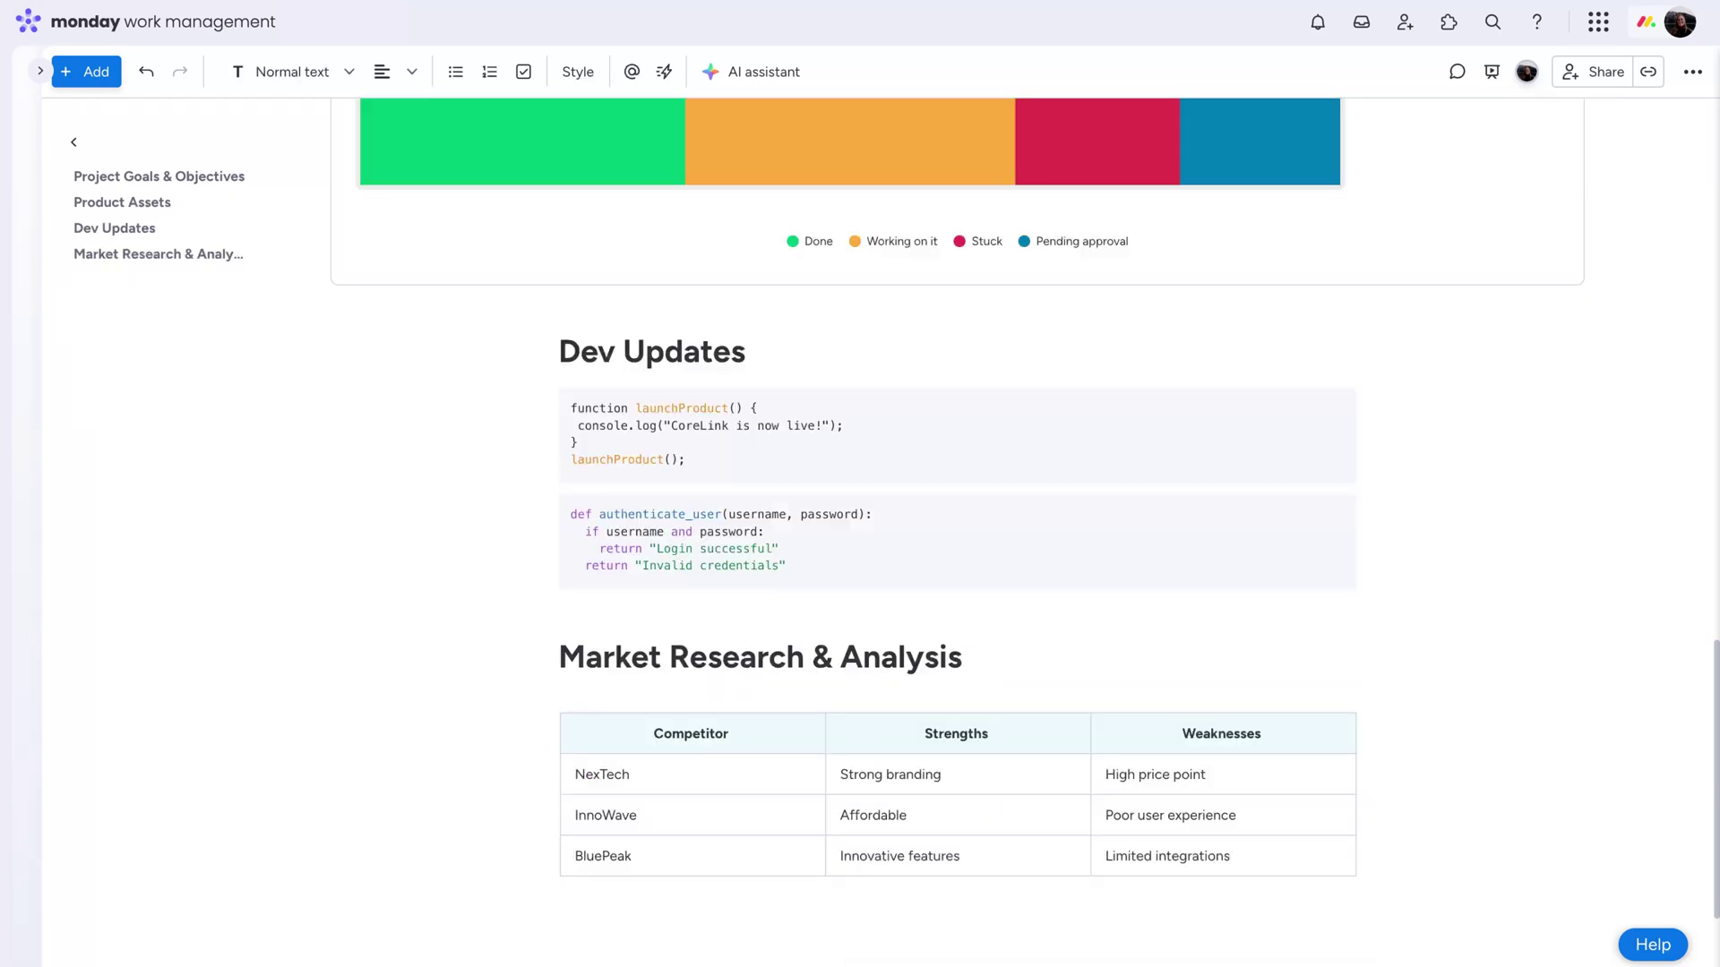
Paste the market research link as a card, then link the Weekly Product Launch Meeting Summary doc
{"action": "type", "text": "https://www.marketresearch.com/"}
{"action": "left_click", "coordinate": [935, 808]}
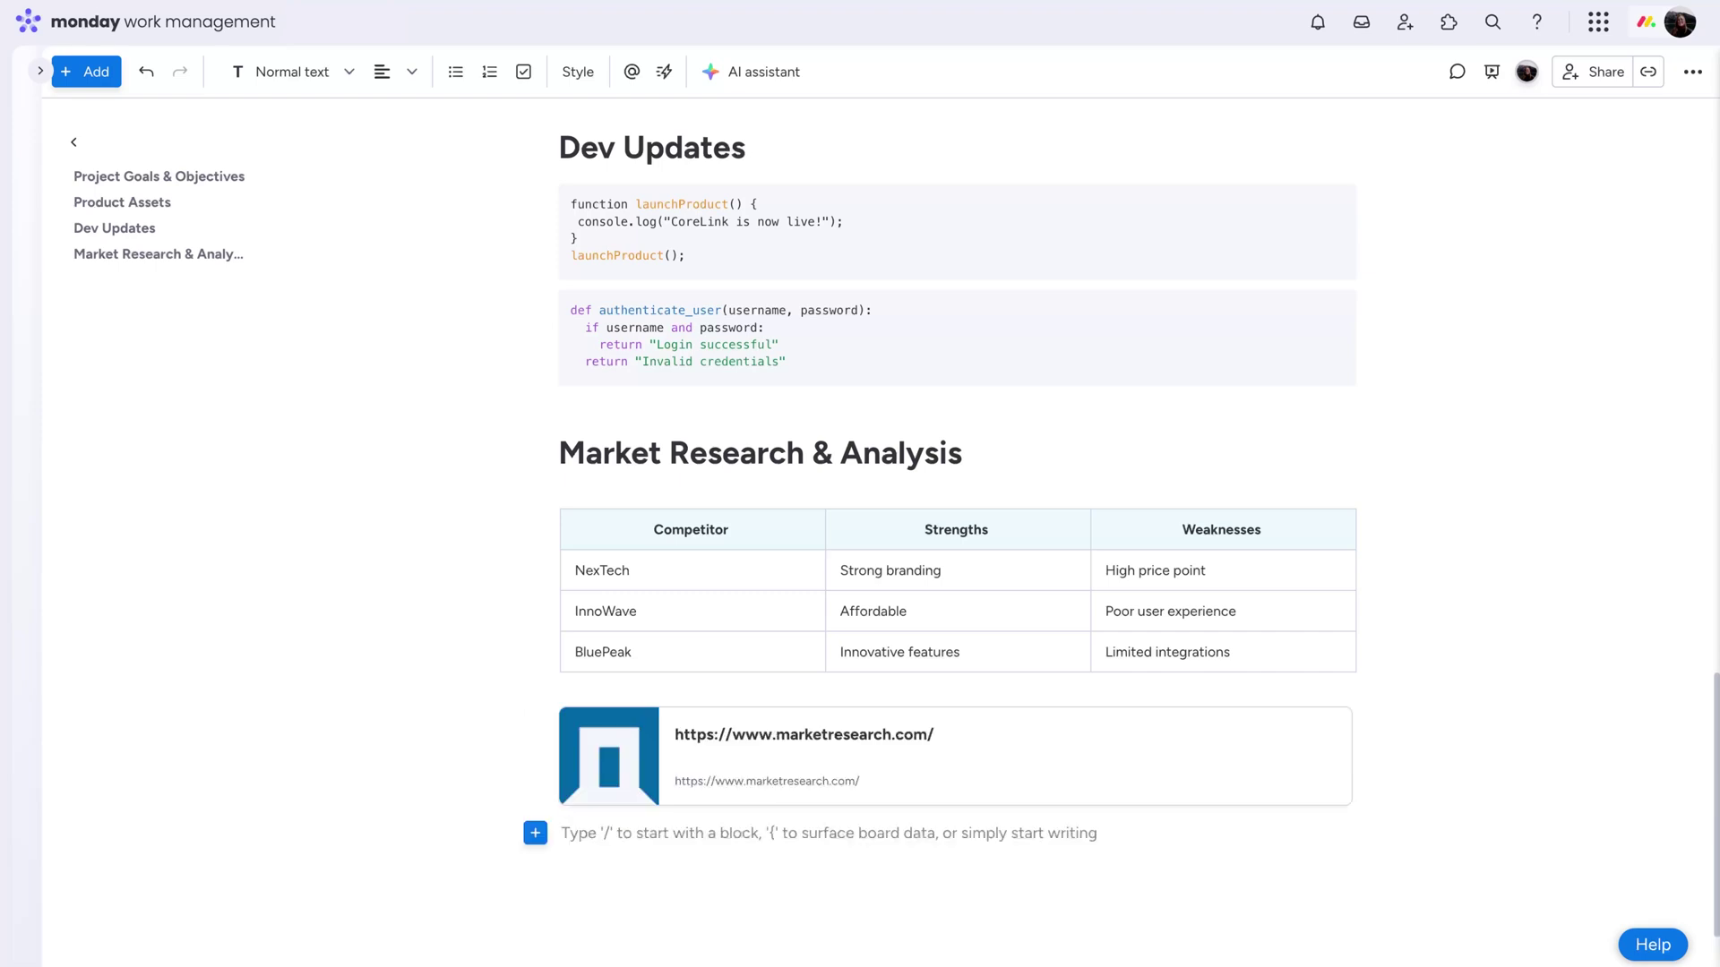
{"action": "type", "text": "/doc"}
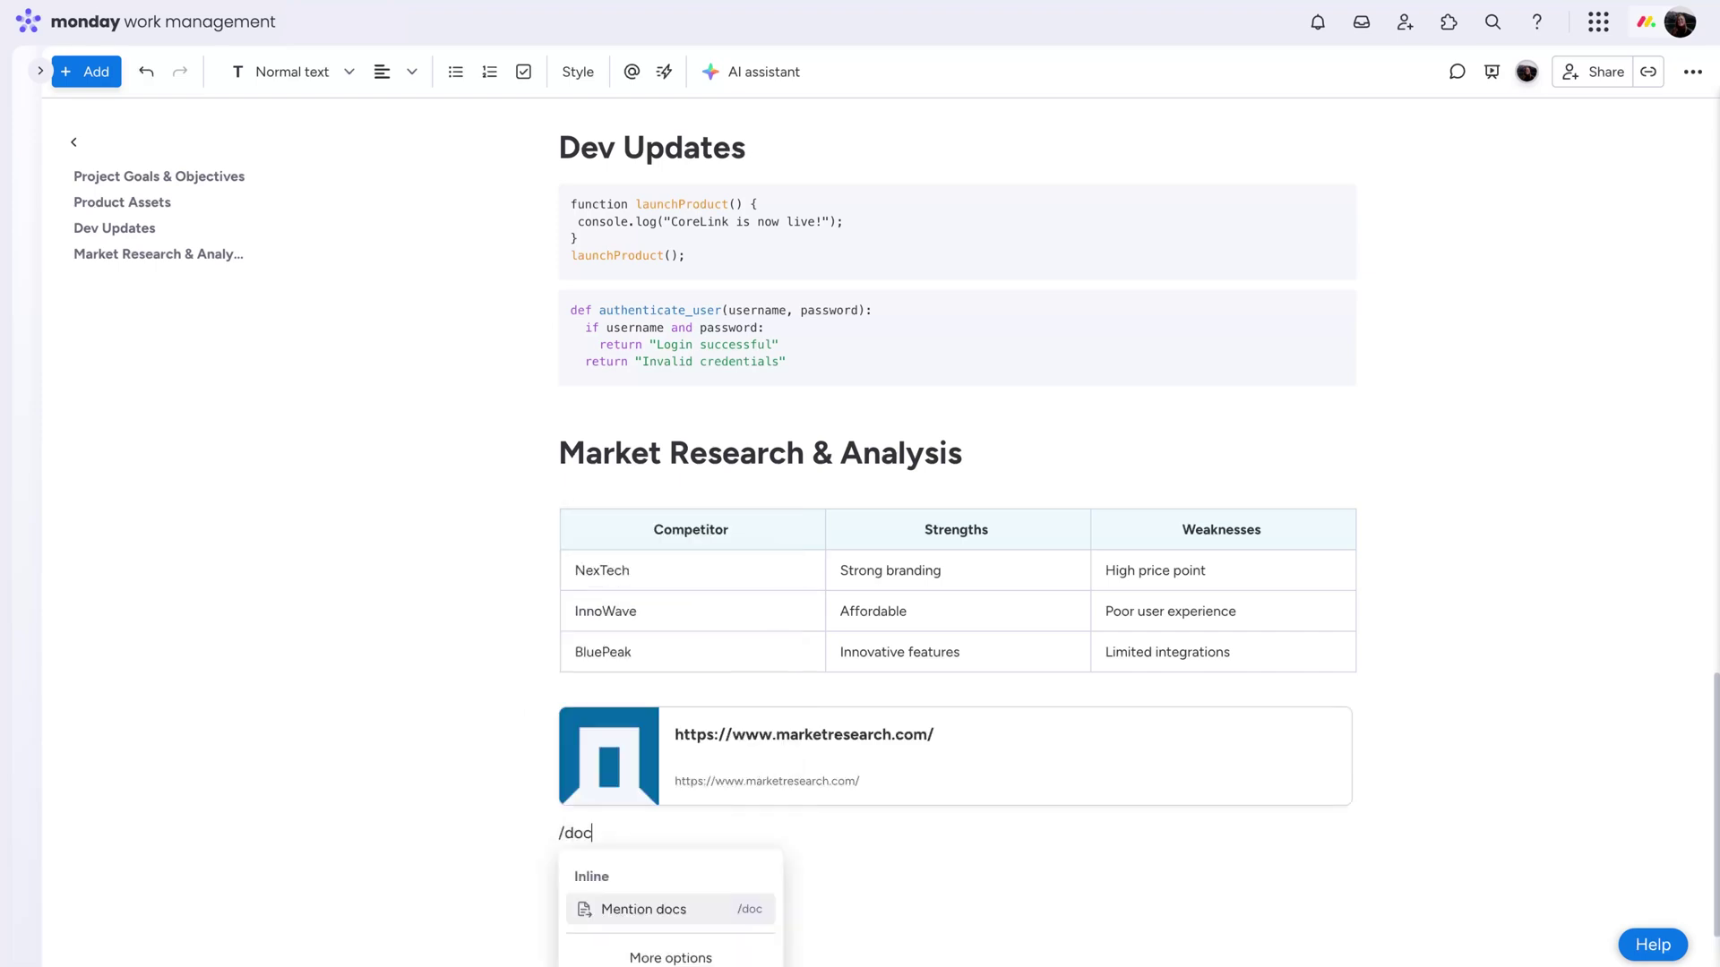
{"action": "key", "text": "Return"}
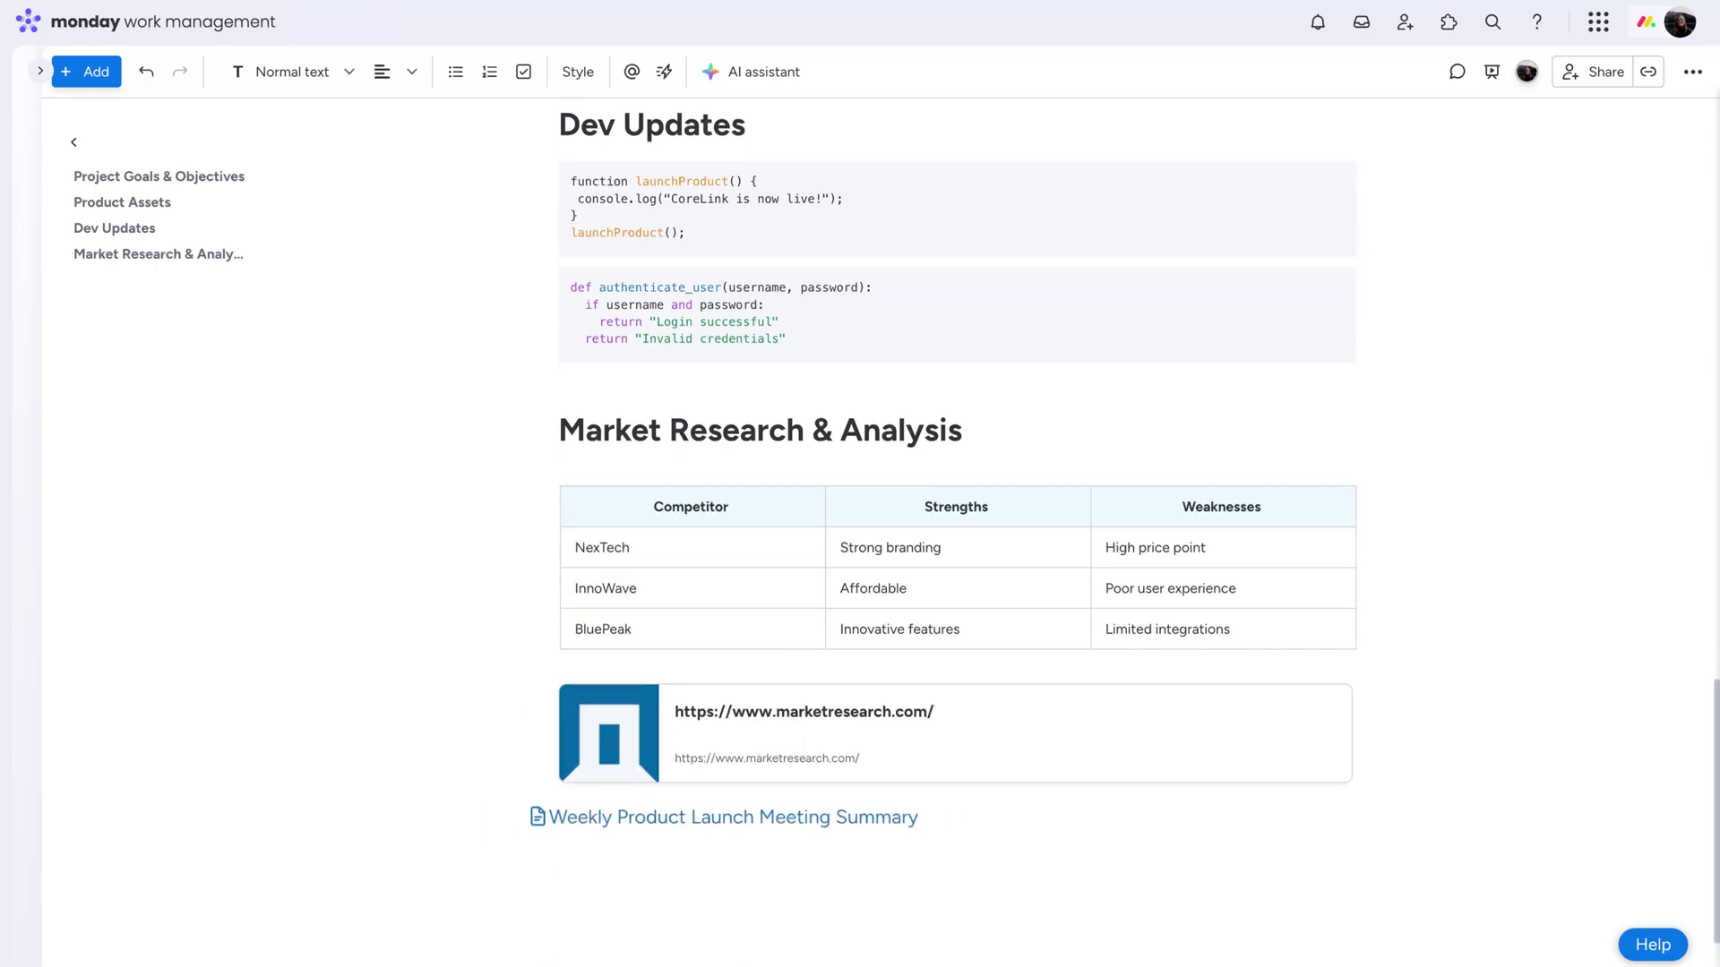
Paste Next Steps & Action Items, move it above the summary link, and make it a checklist
{"action": "type", "text": "Next Steps & Action Items Finalize beta testing by June 15th Prepare marketing campaign assets by July 1st Align sales training materials by August 1st Official launch on September 15th"}
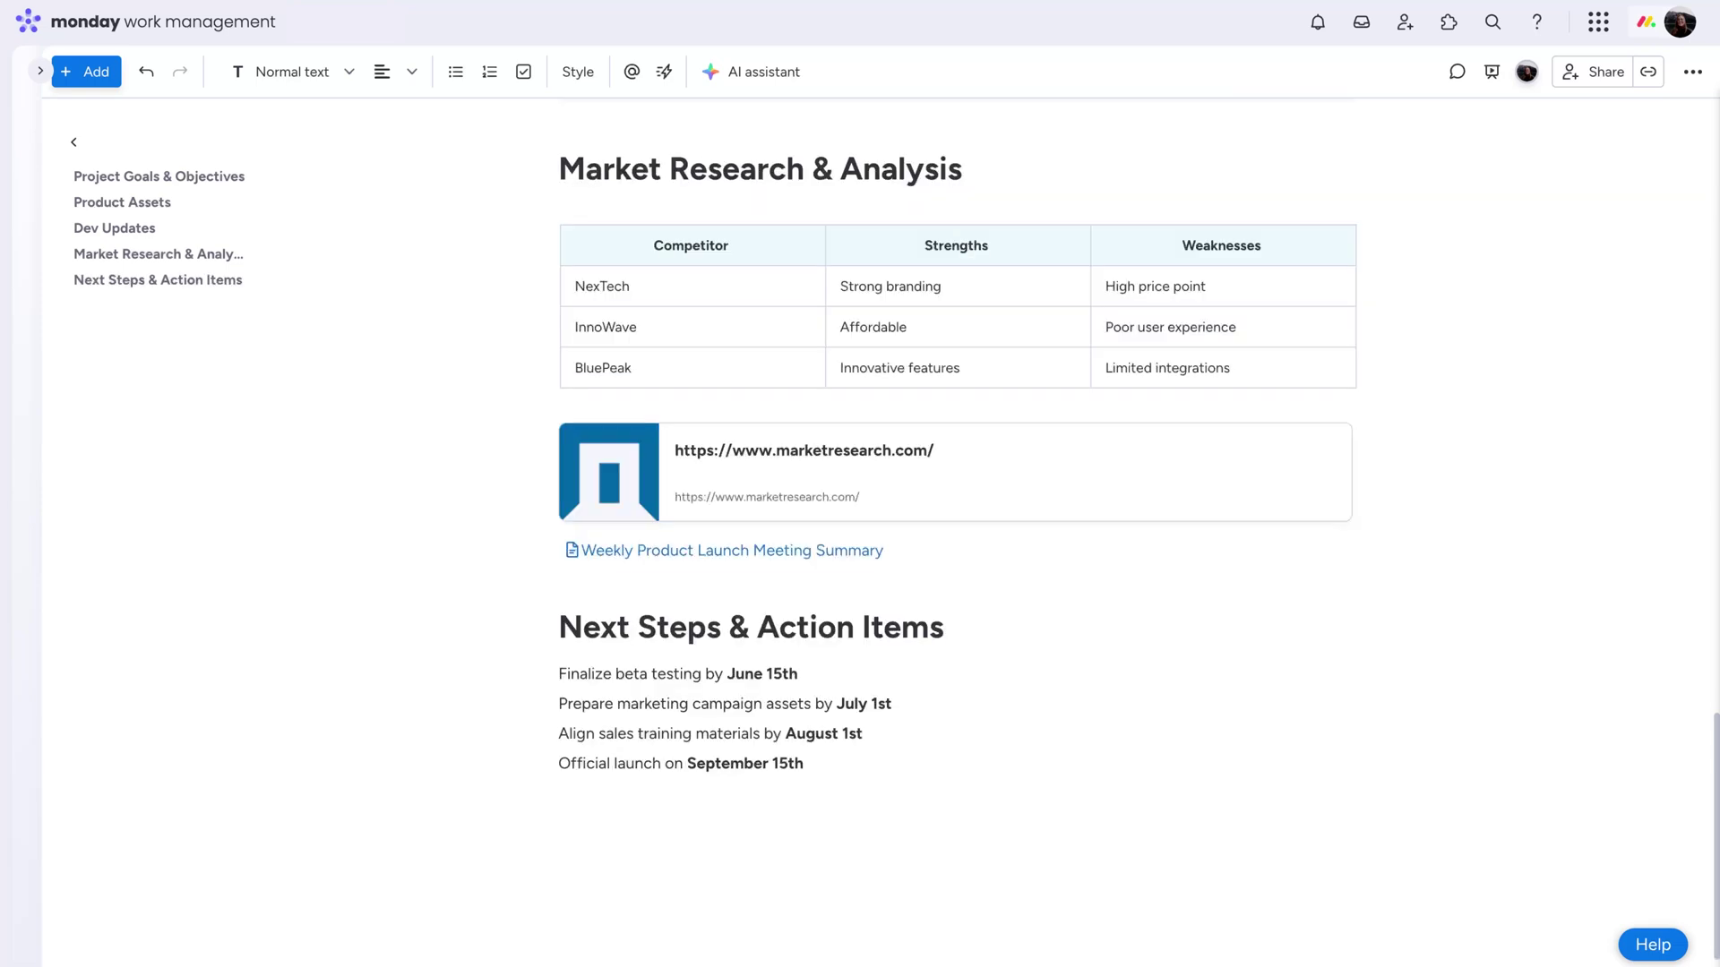
{"action": "left_click_drag", "start_coordinate": [499, 624], "coordinate": [499, 567]}
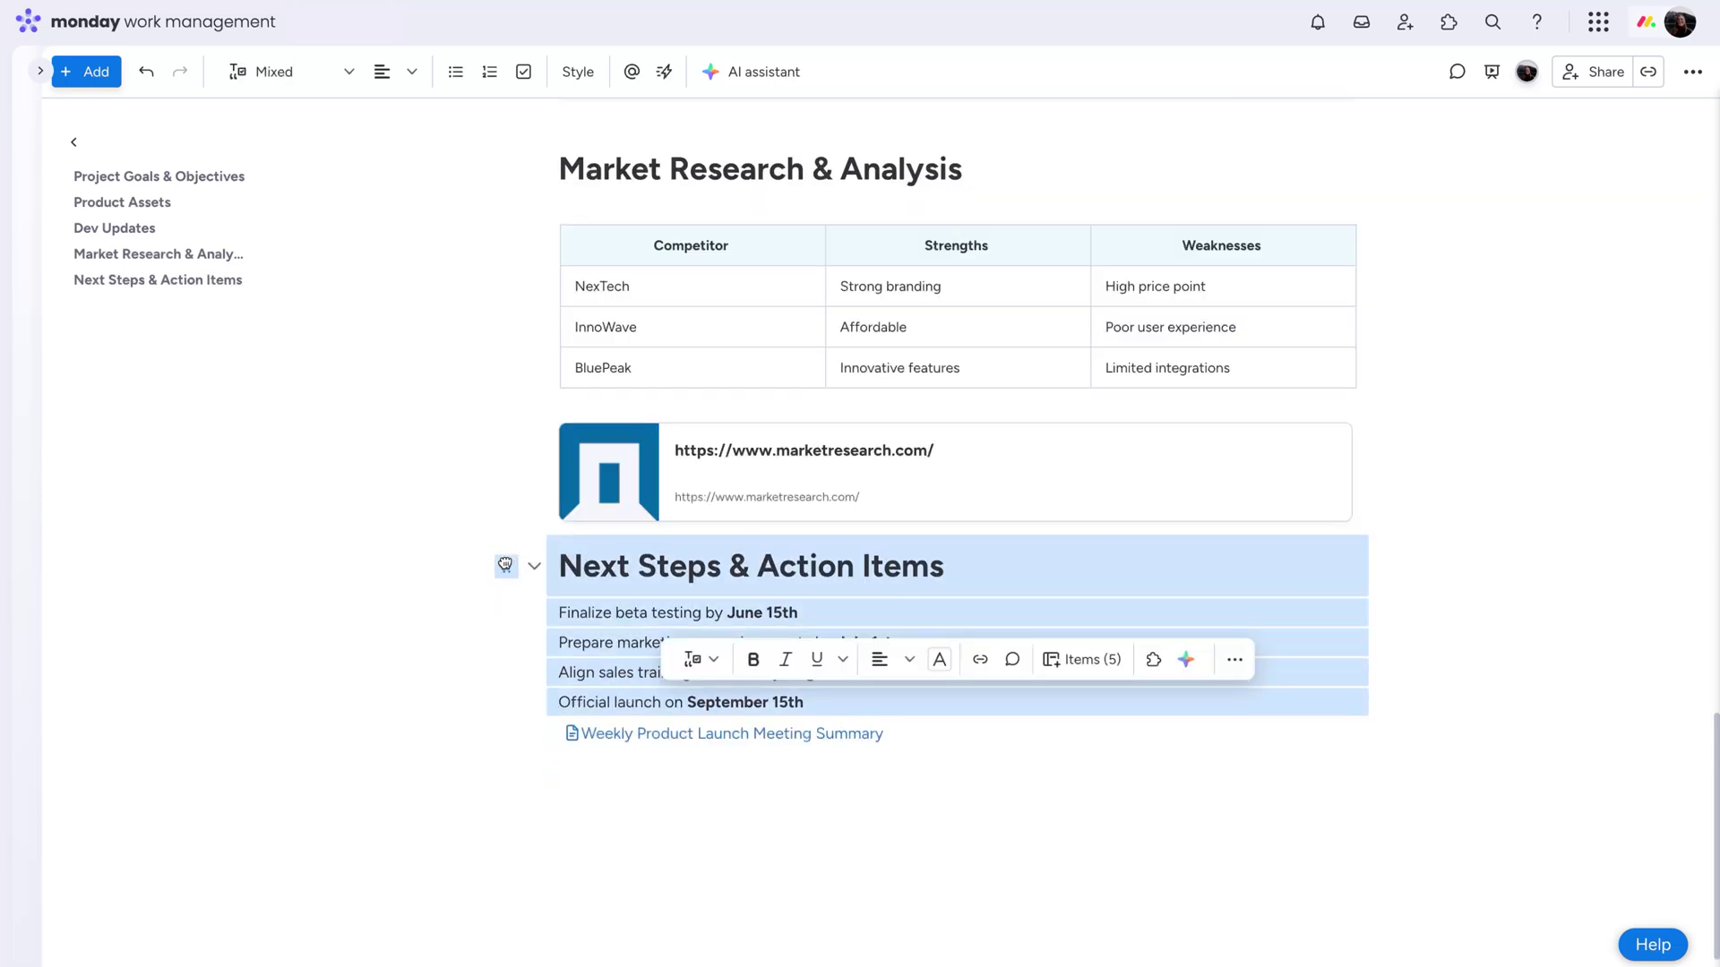
{"action": "left_click", "coordinate": [504, 569]}
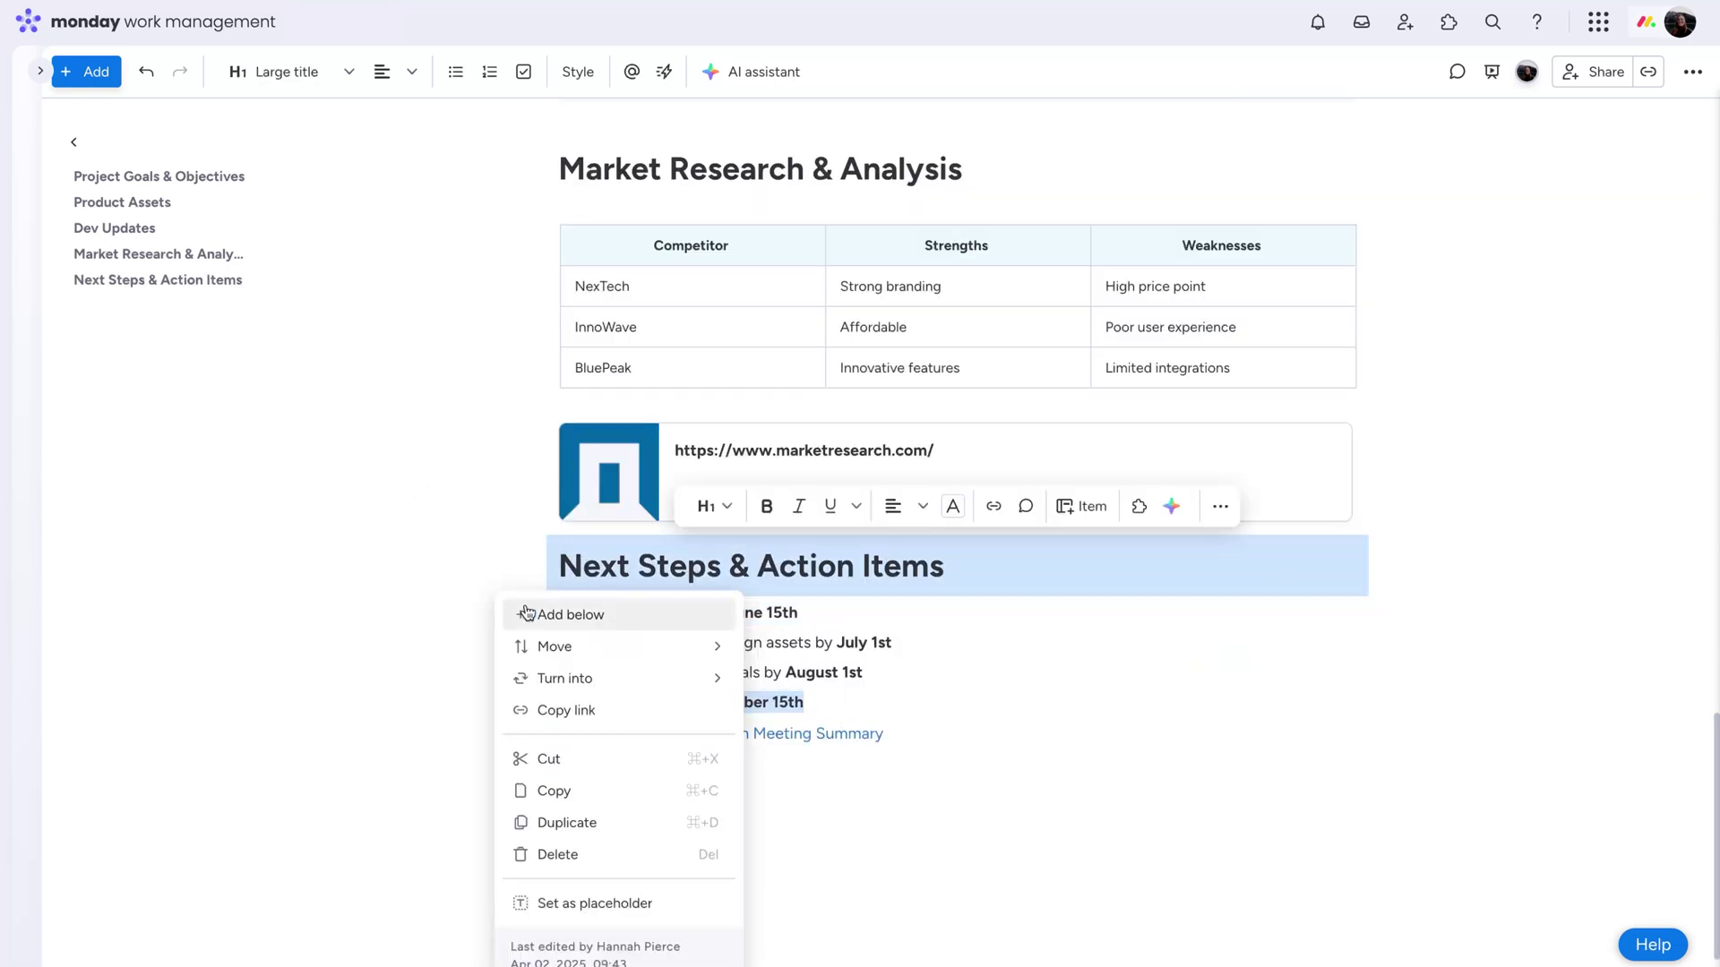
{"action": "mouse_move", "coordinate": [595, 660]}
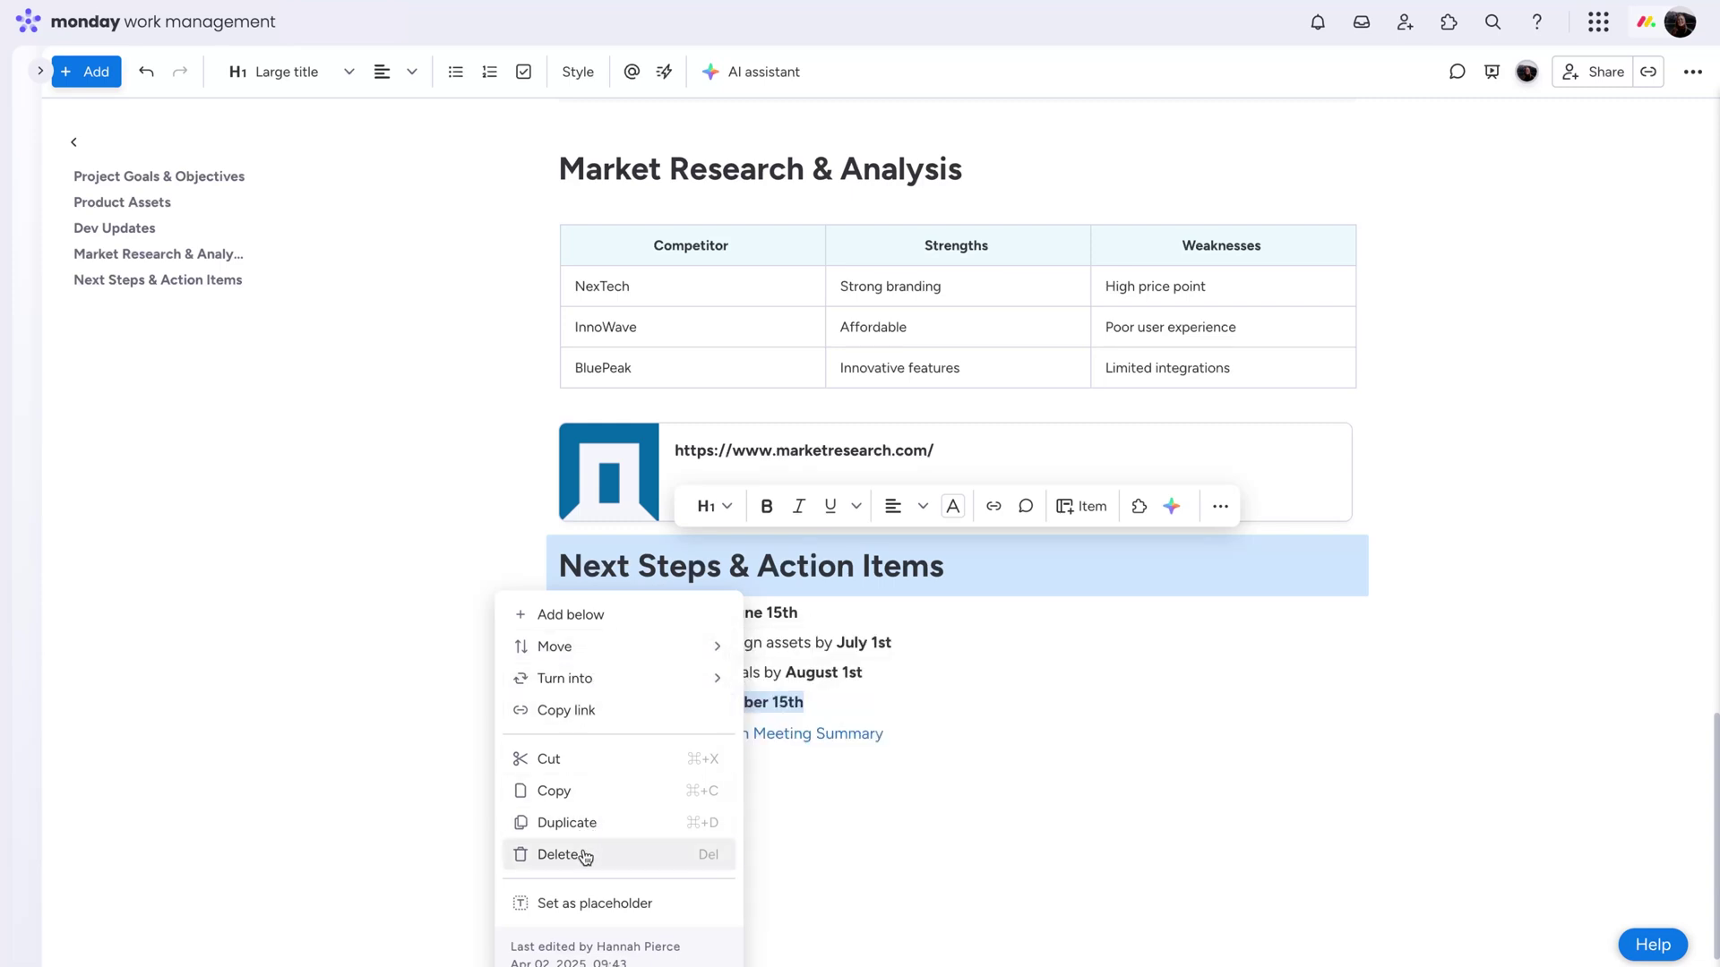
{"action": "mouse_move", "coordinate": [687, 685]}
{"action": "left_click", "coordinate": [821, 844]}
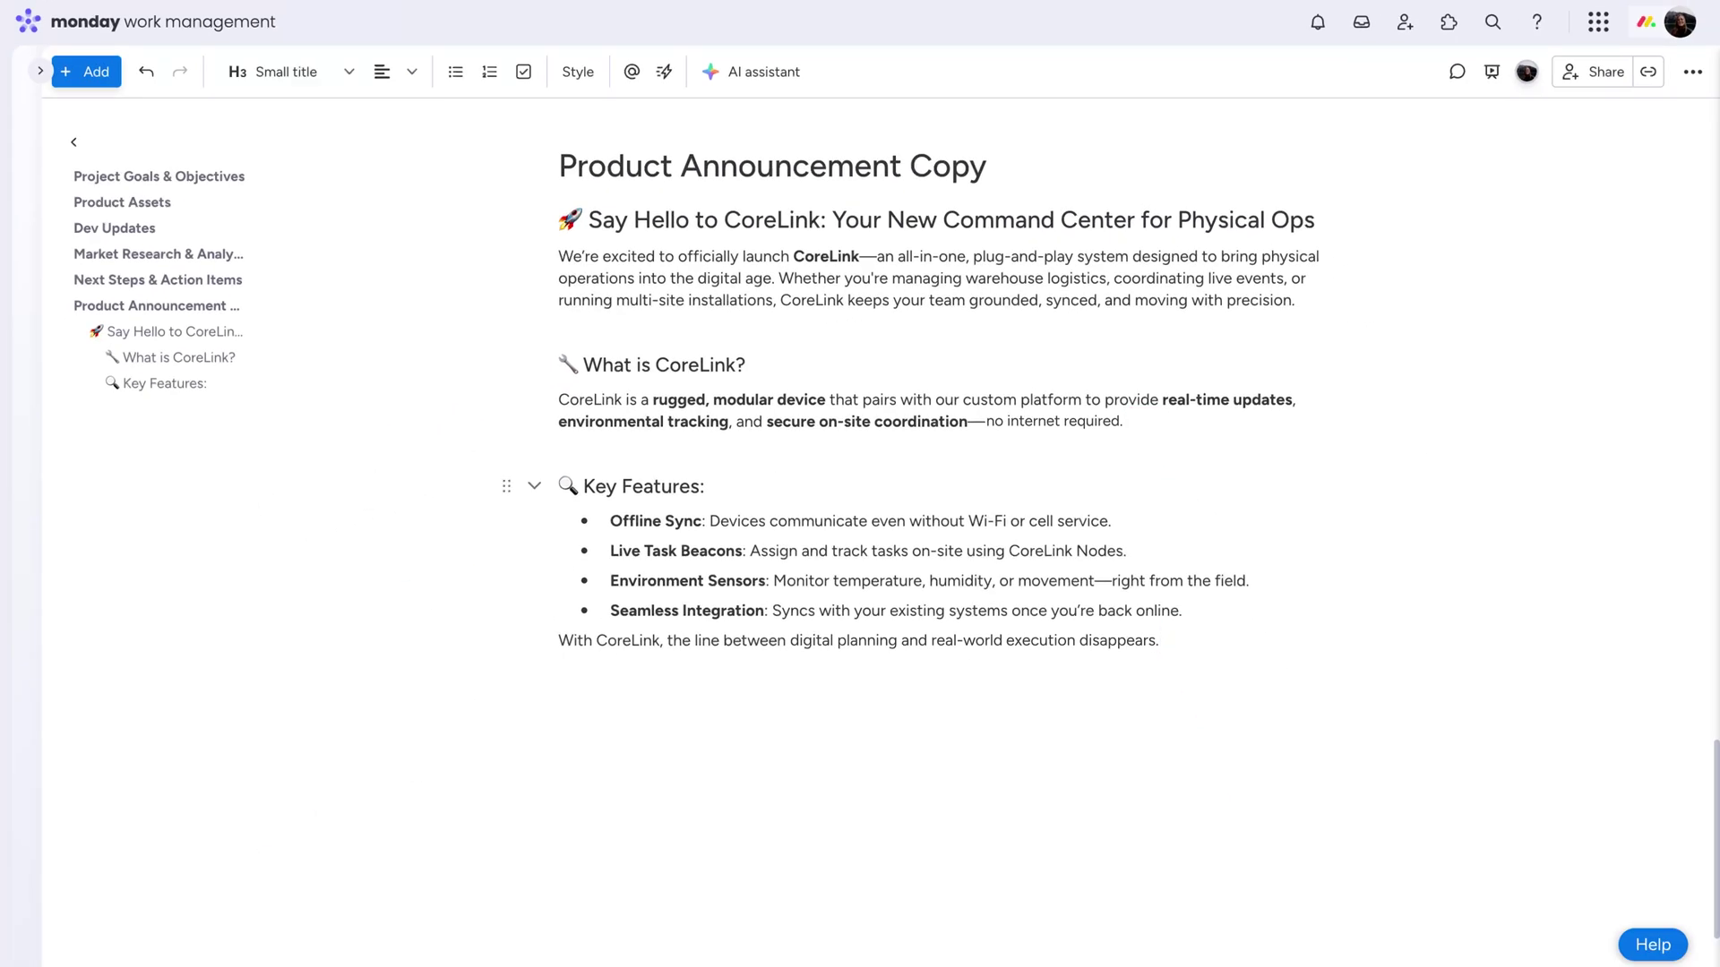
Comment on 'without Wi-Fi or cell service.' mentioning a teammate: 'Love this! Can we clarify how they do stay connected?'
{"action": "left_click_drag", "start_coordinate": [910, 520], "coordinate": [1110, 520]}
{"action": "left_click", "coordinate": [1180, 482]}
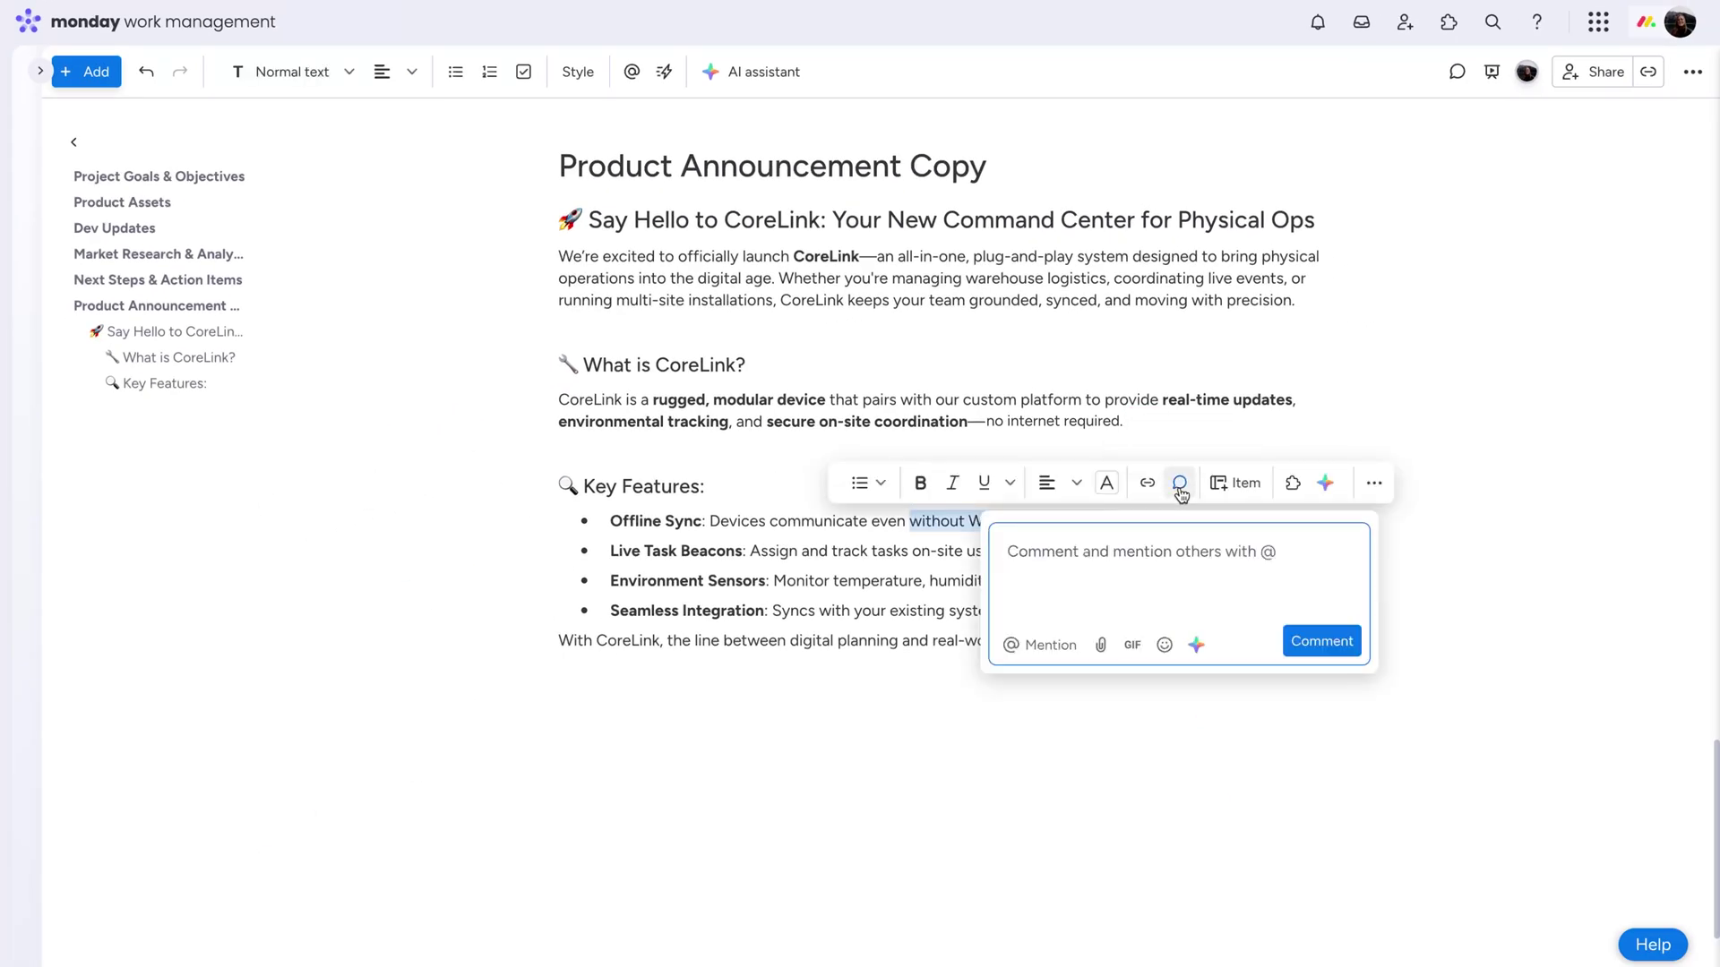
{"action": "type", "text": "@Amber Love this! Can we clarify how they do stay connected?"}
{"action": "left_click", "coordinate": [1300, 657]}
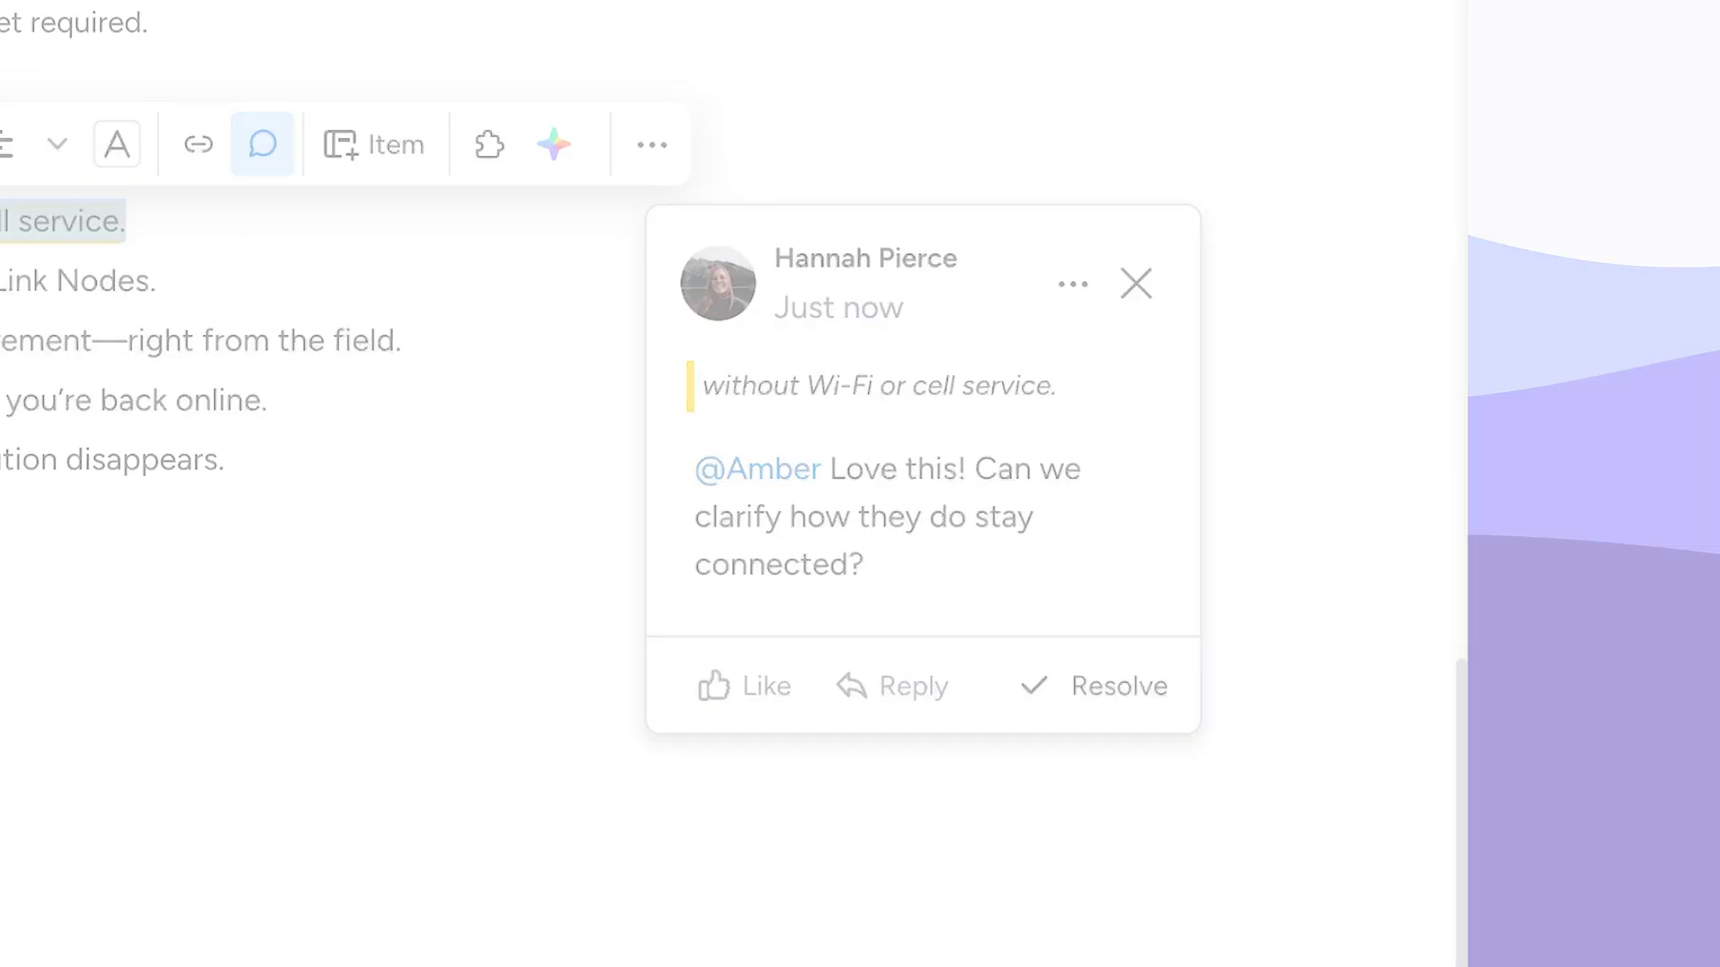
Copy the doc's link from the sharing options
{"action": "left_click", "coordinate": [1692, 72]}
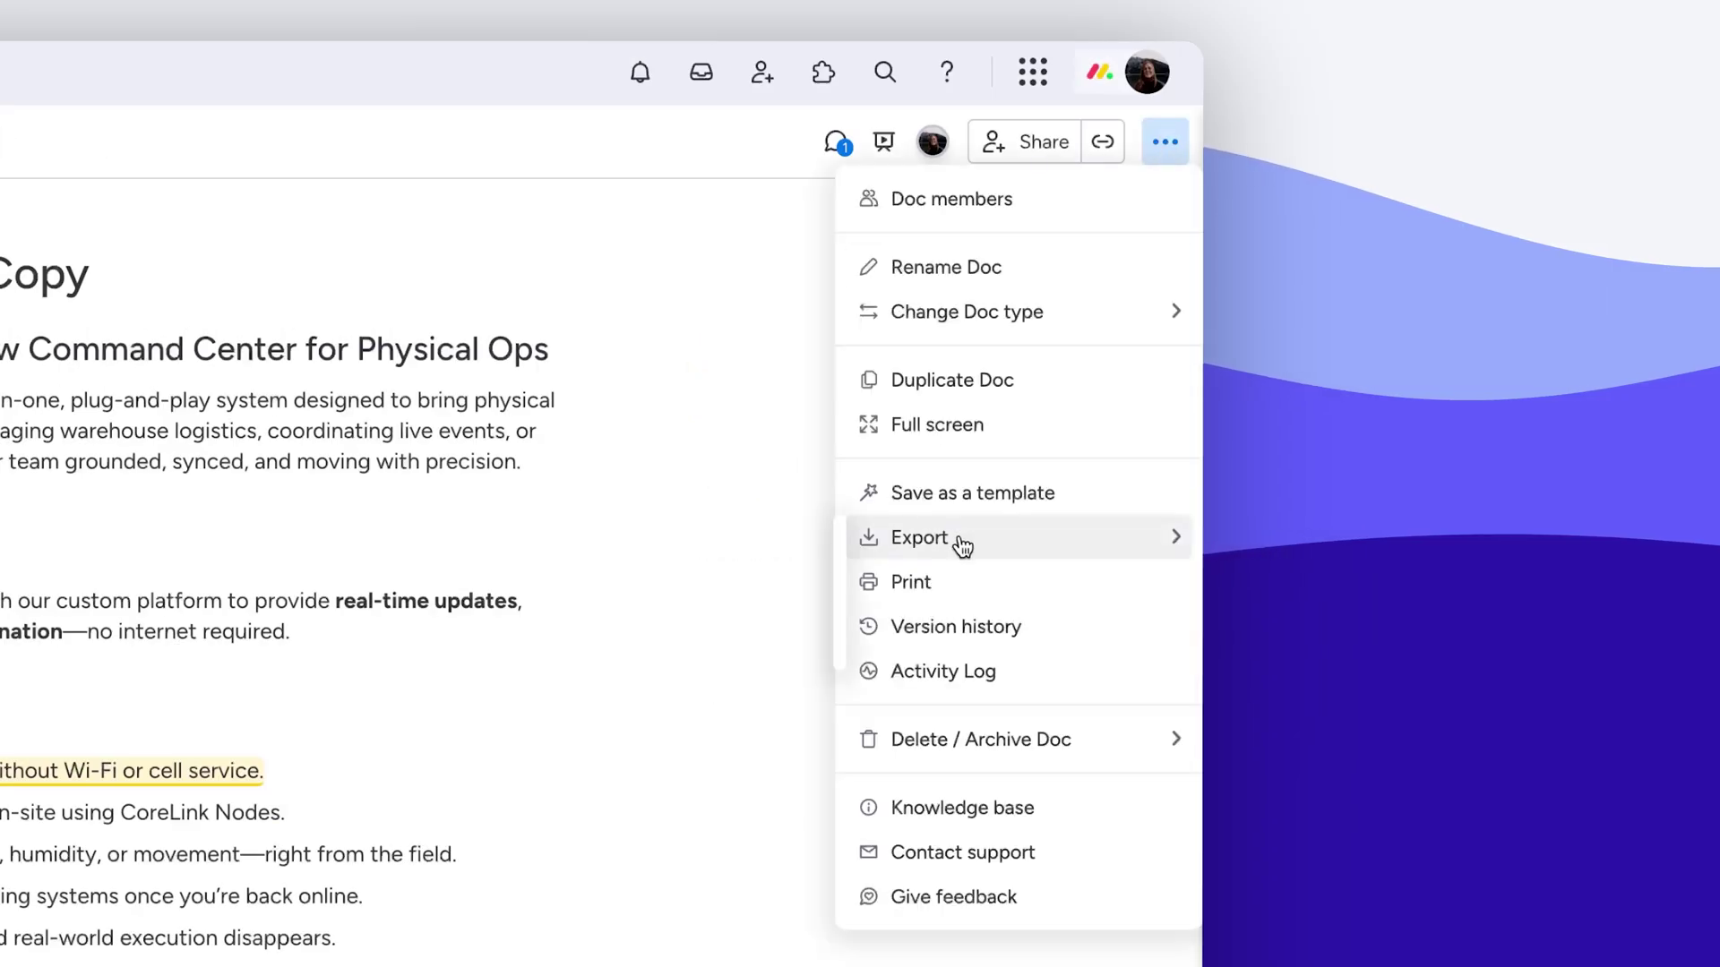
{"action": "mouse_move", "coordinate": [963, 546]}
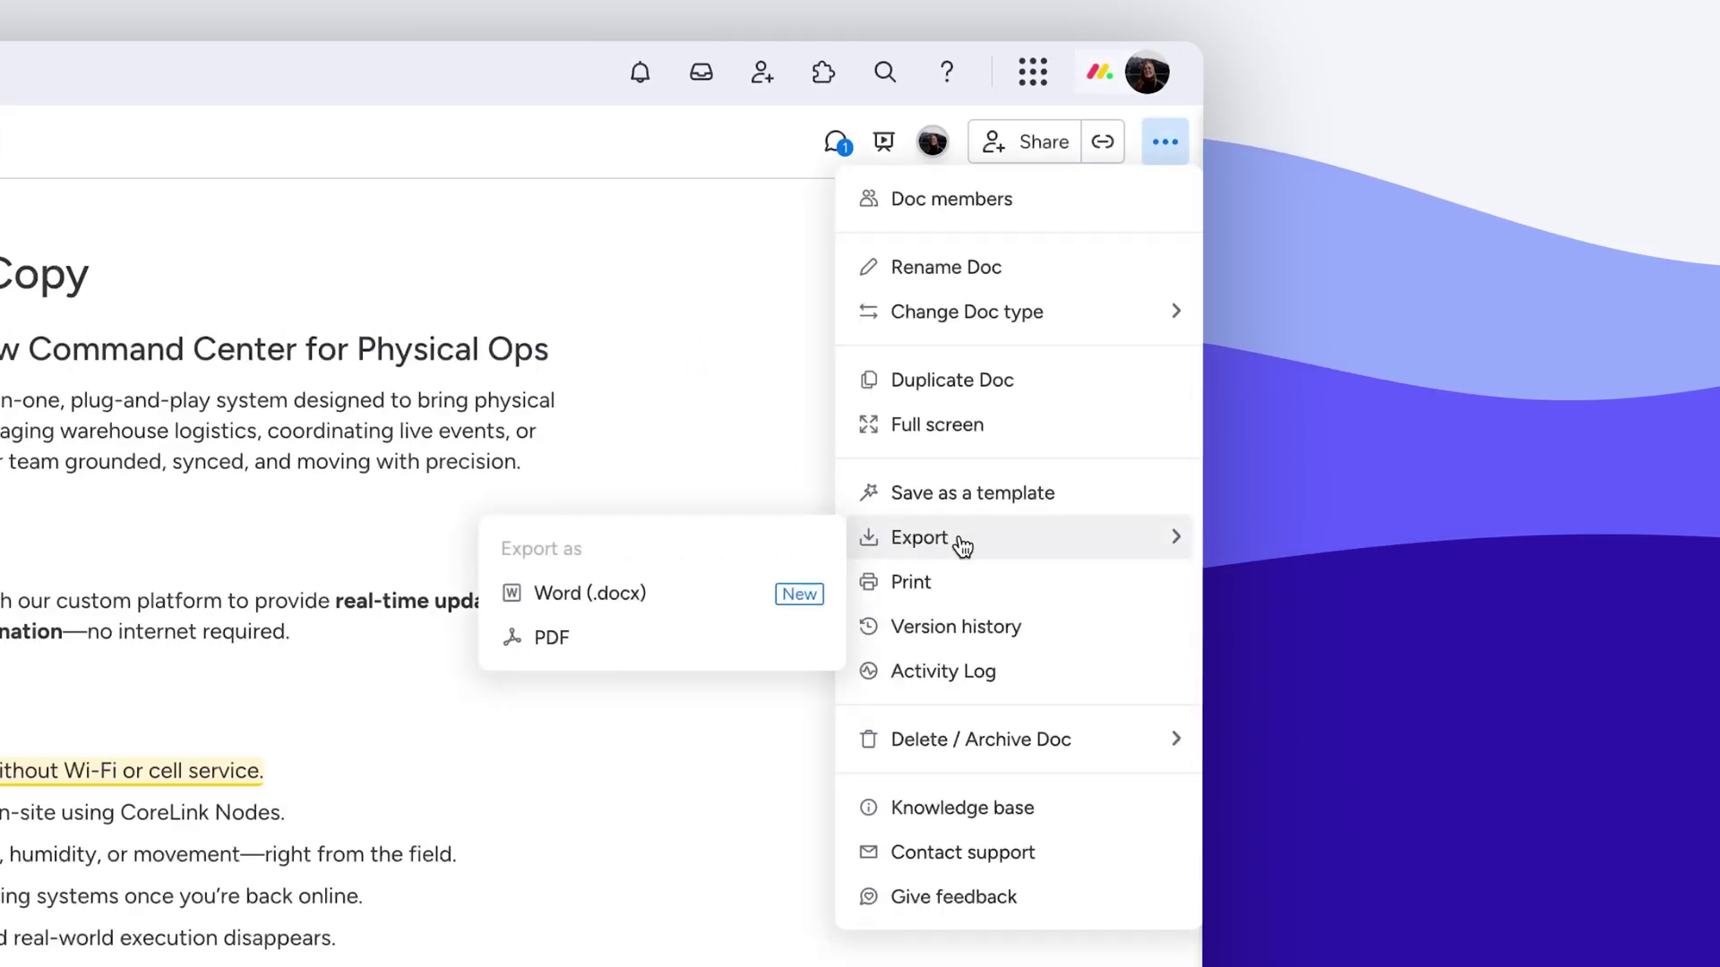
{"action": "left_click", "coordinate": [1021, 145]}
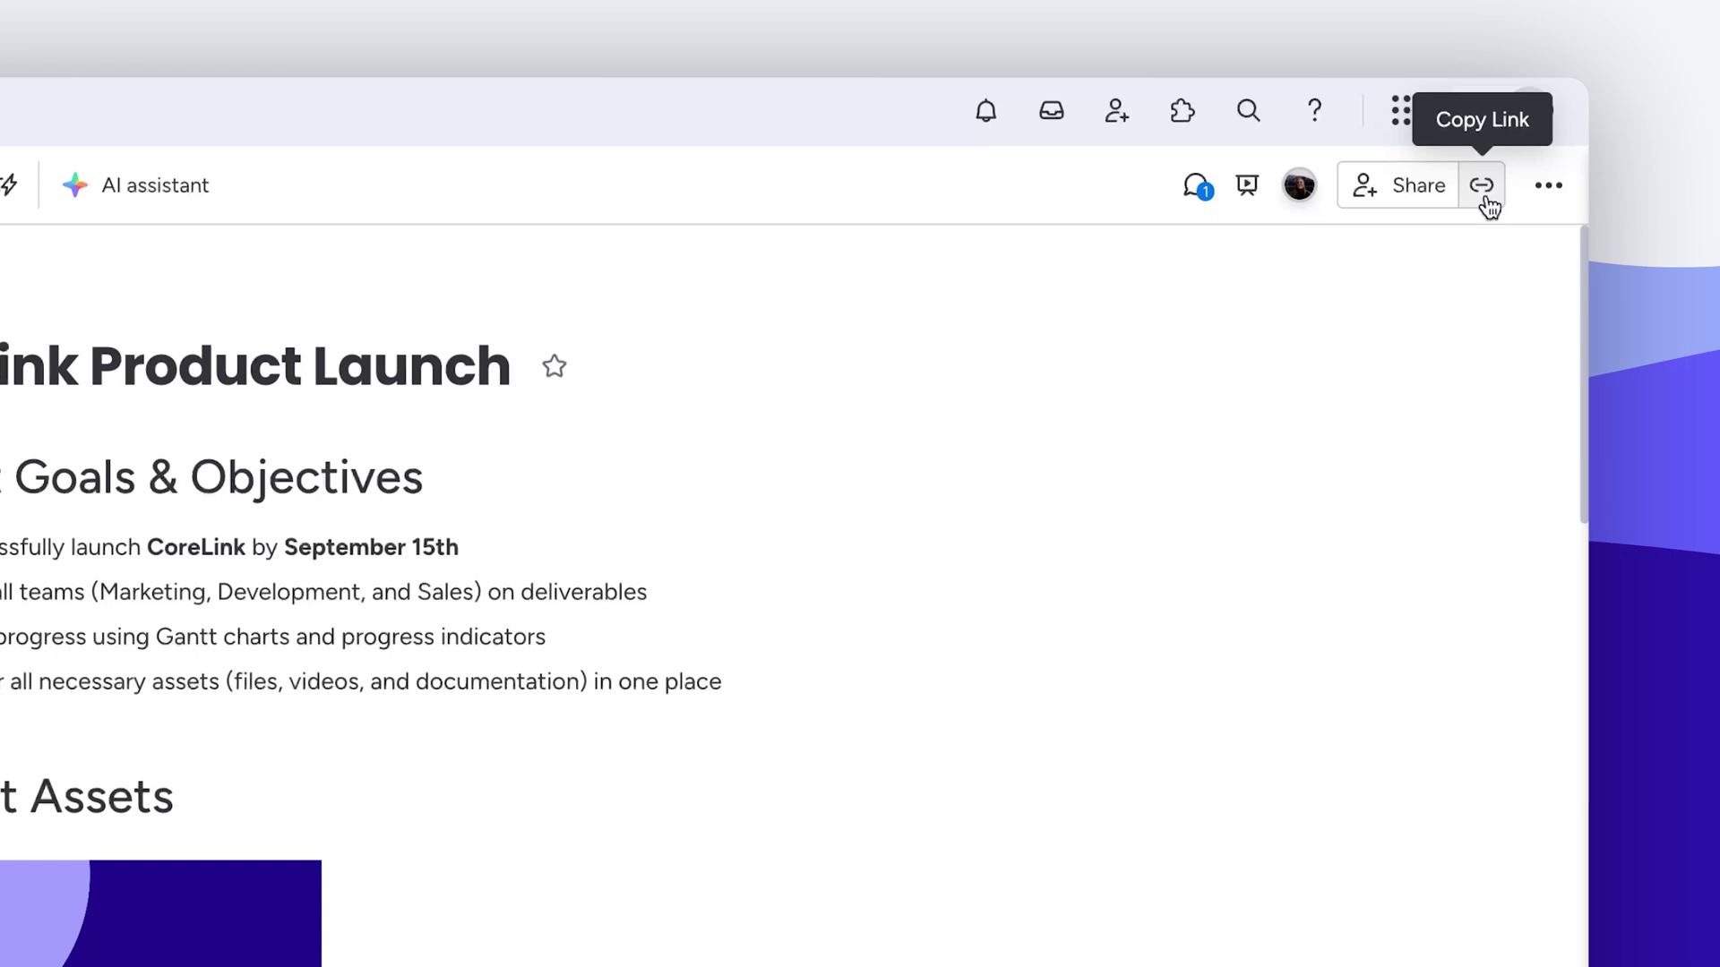
{"action": "left_click", "coordinate": [1483, 188]}
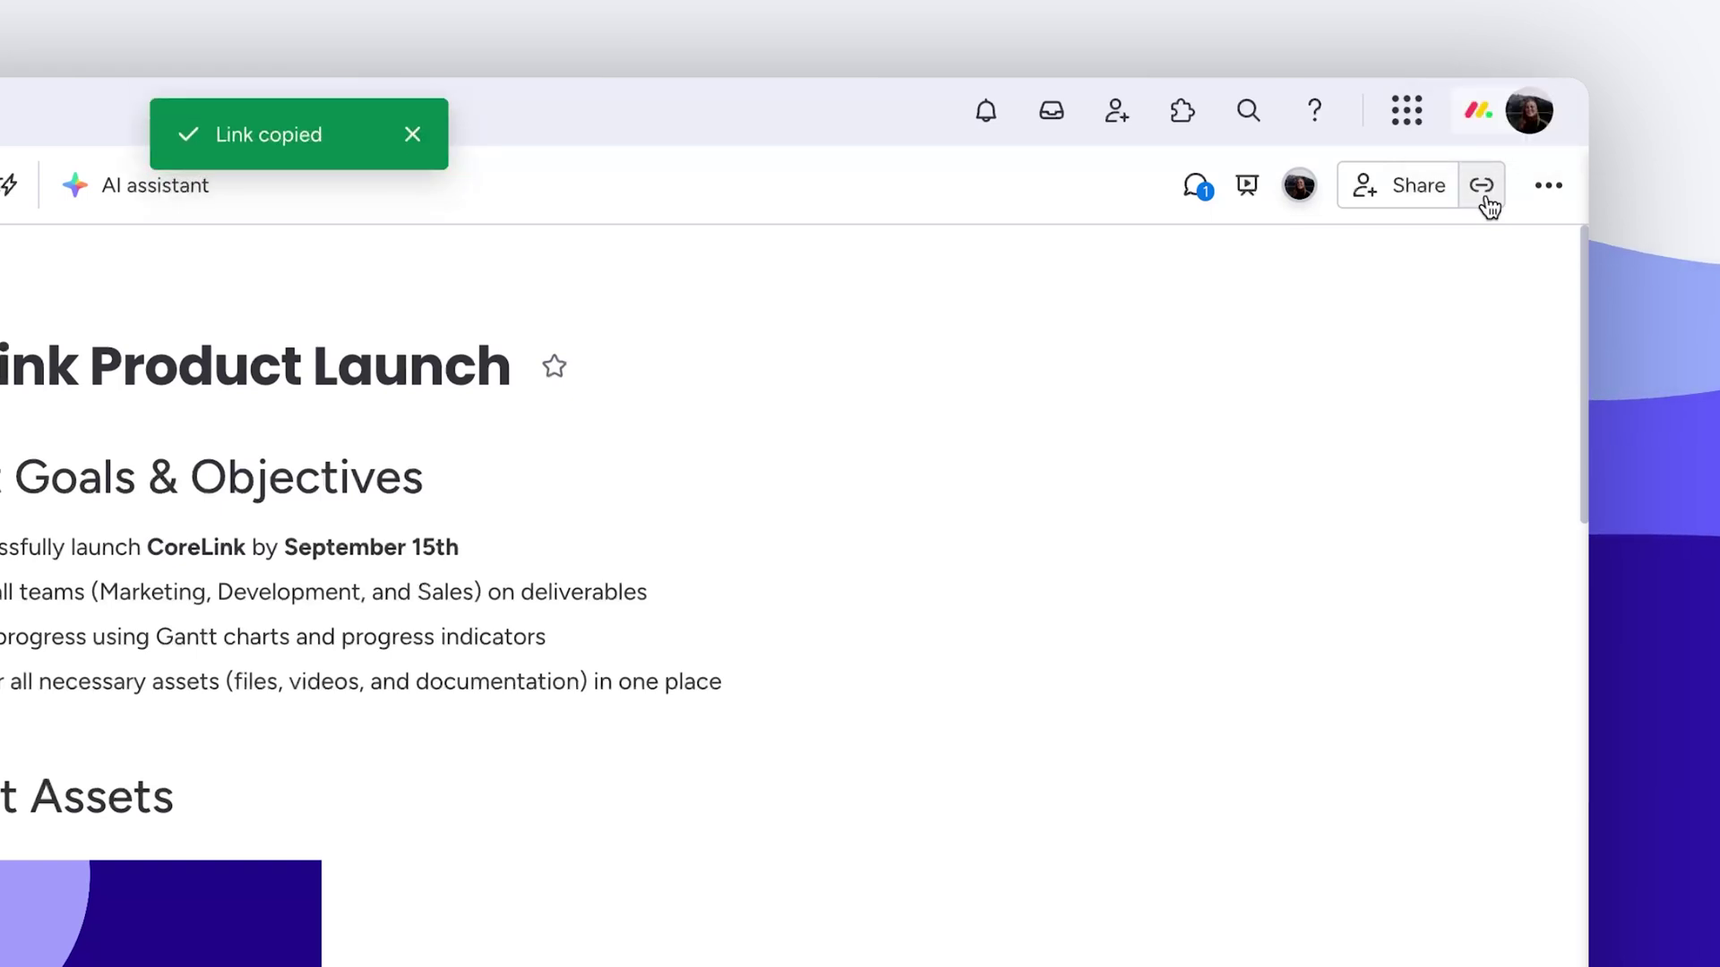
Open the doc's version history from the options menu
{"action": "left_click", "coordinate": [1557, 200]}
{"action": "mouse_move", "coordinate": [1491, 358]}
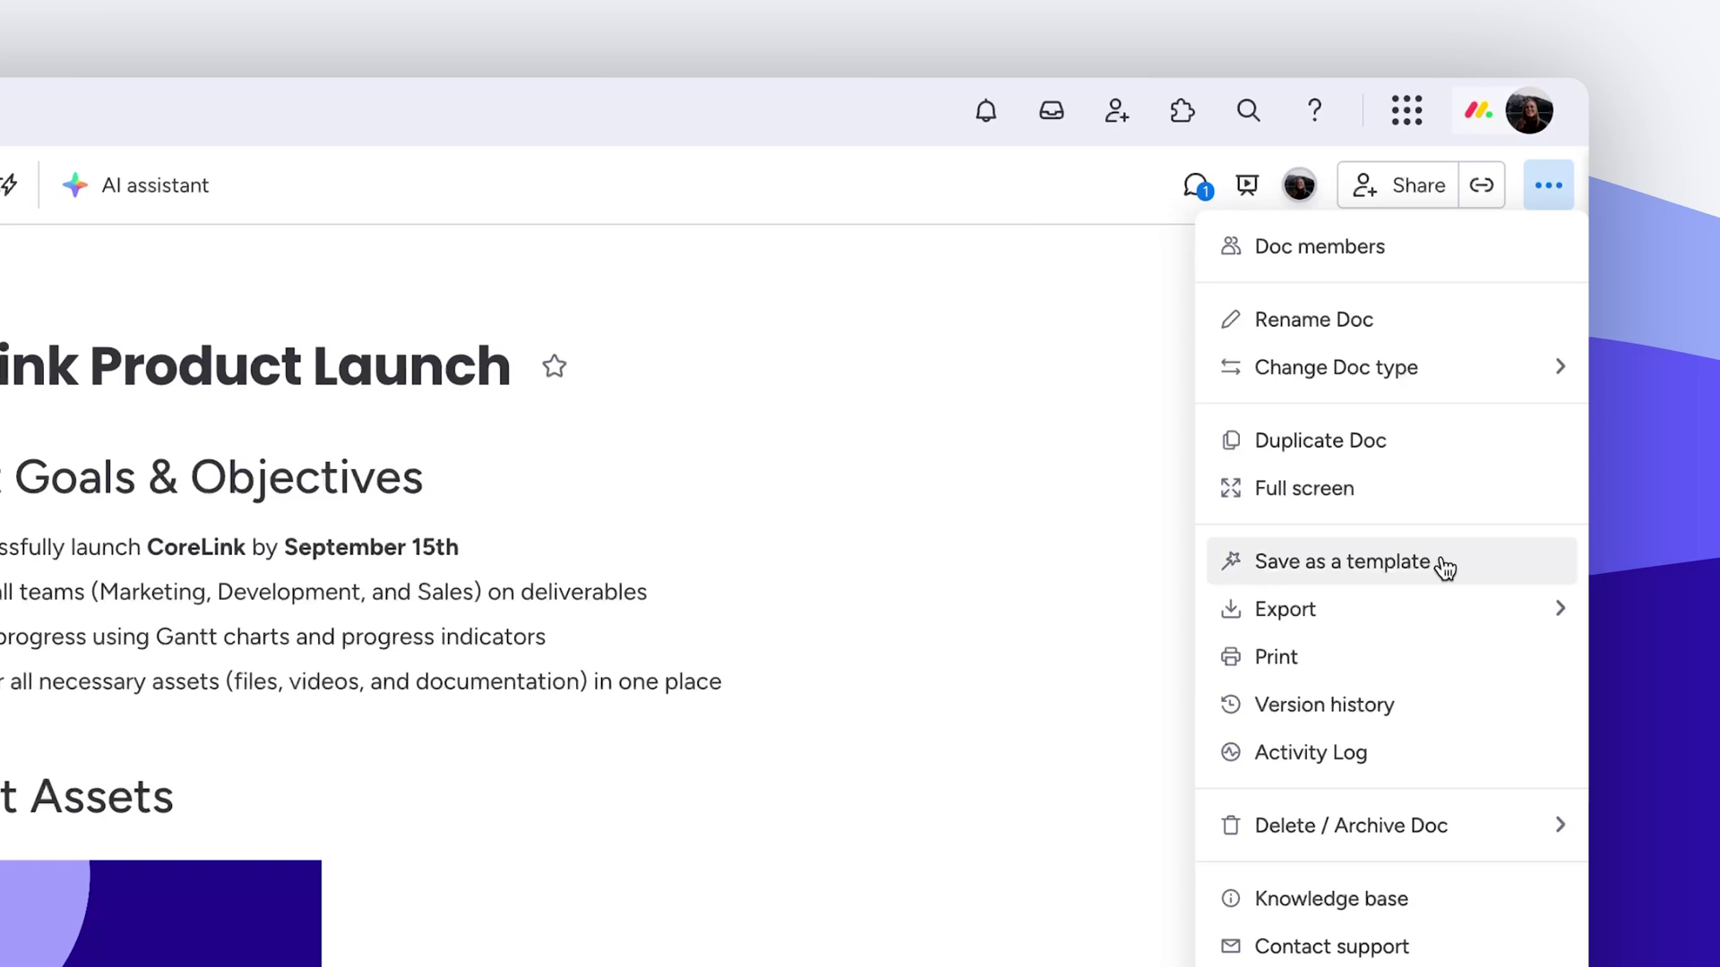
{"action": "left_click", "coordinate": [1415, 705]}
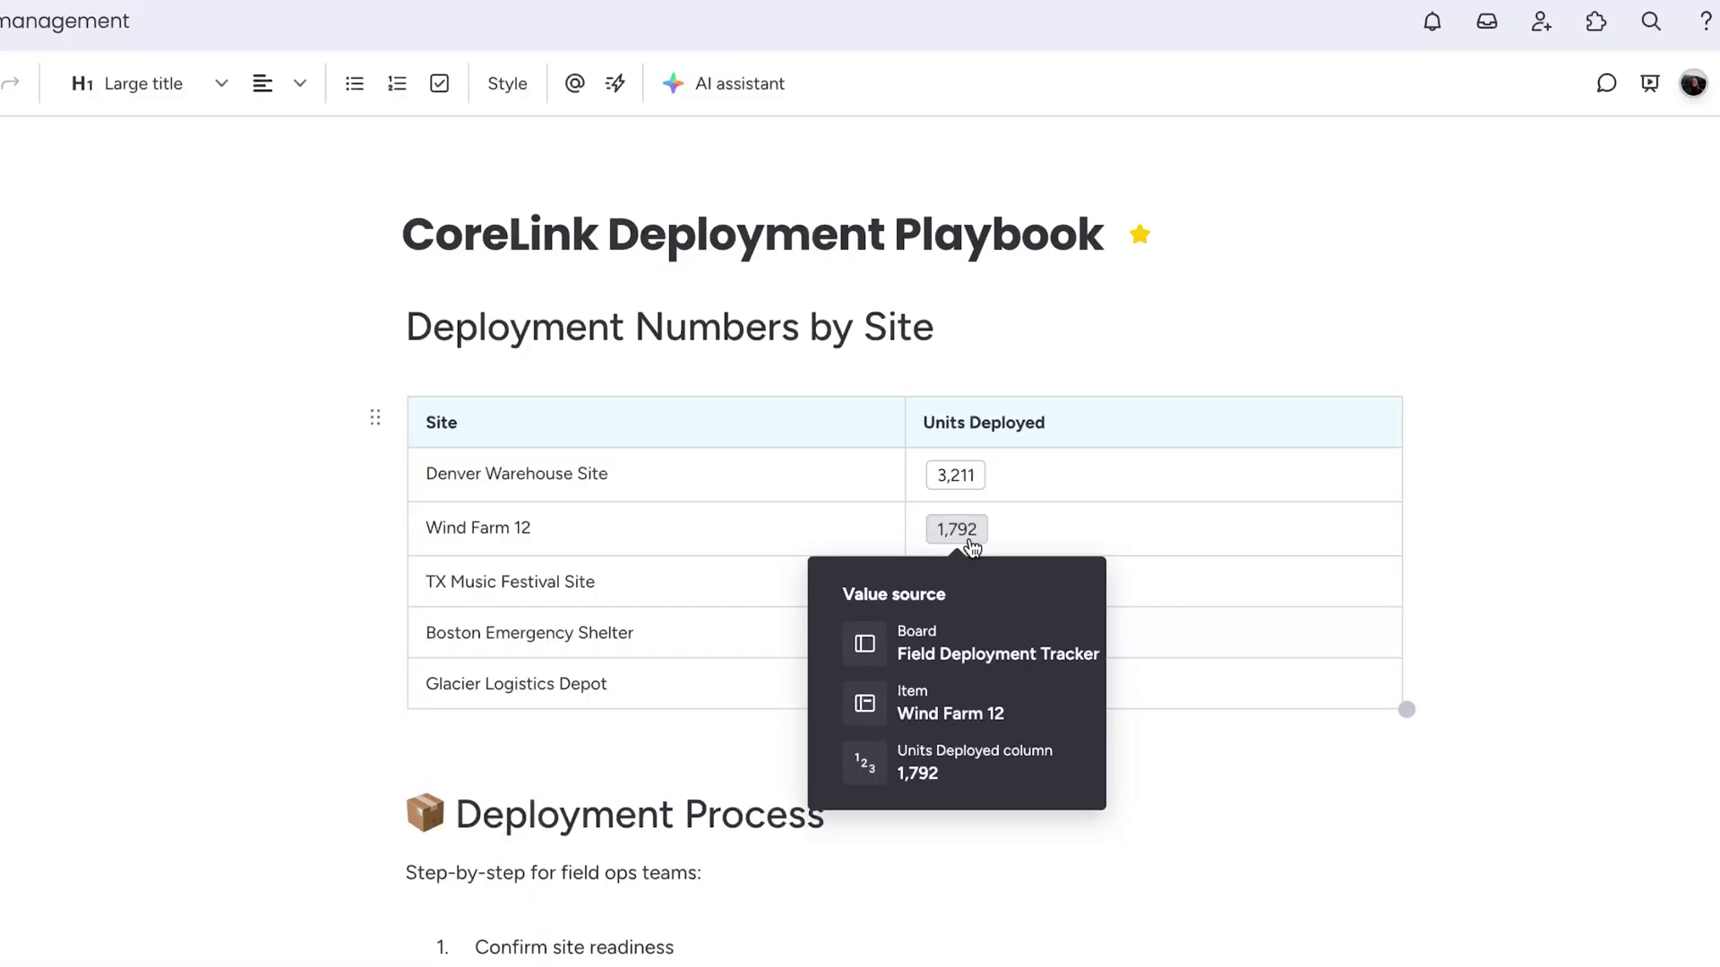
Fill TX Music Festival Site's Units Deployed cell with the live Field Deployment Tracker value 780
{"action": "left_click", "coordinate": [1090, 583]}
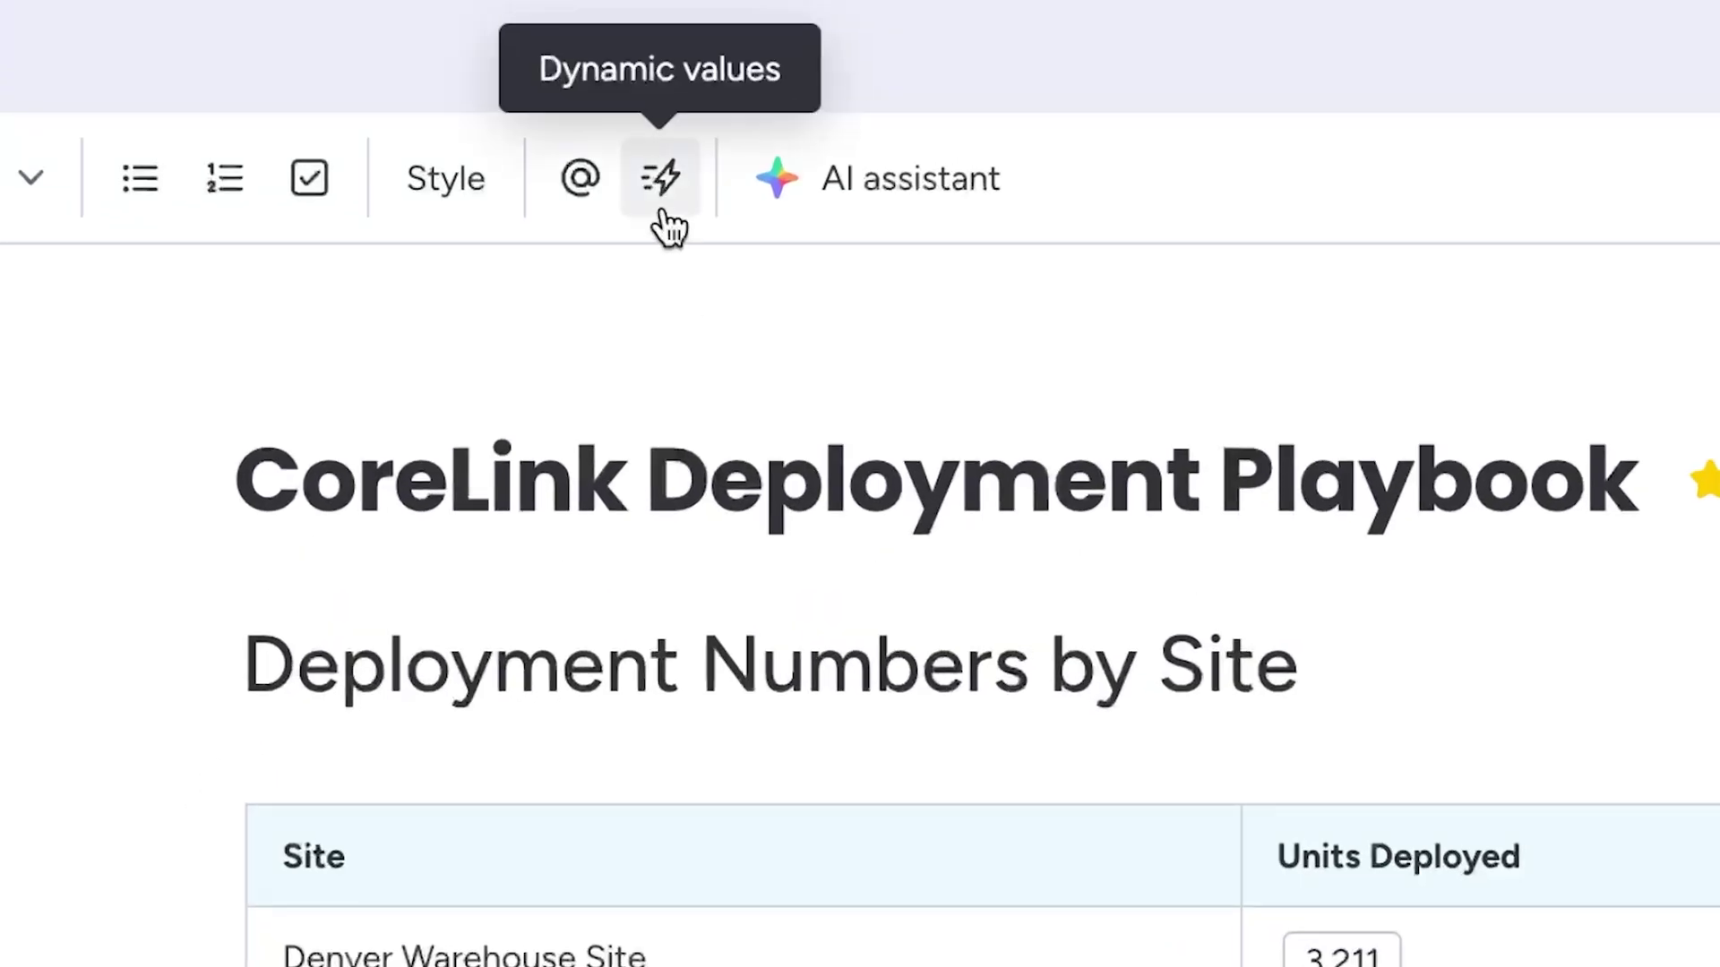
{"action": "left_click", "coordinate": [1164, 597]}
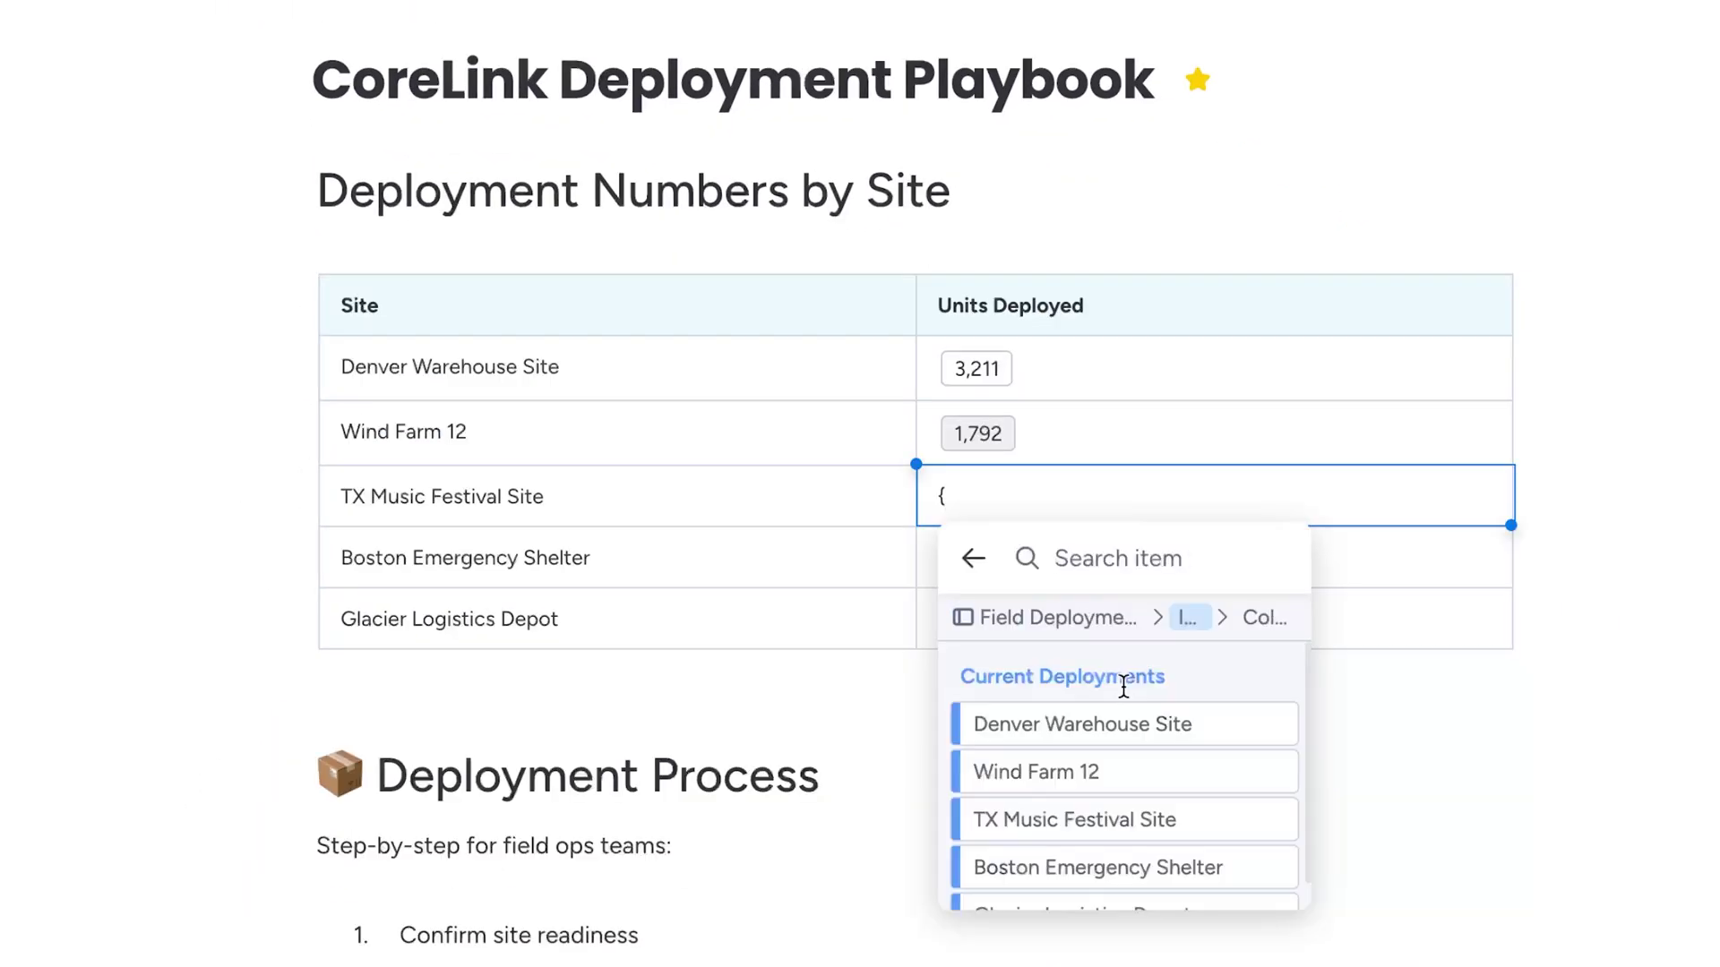
{"action": "left_click", "coordinate": [1113, 818]}
{"action": "left_click", "coordinate": [1132, 852]}
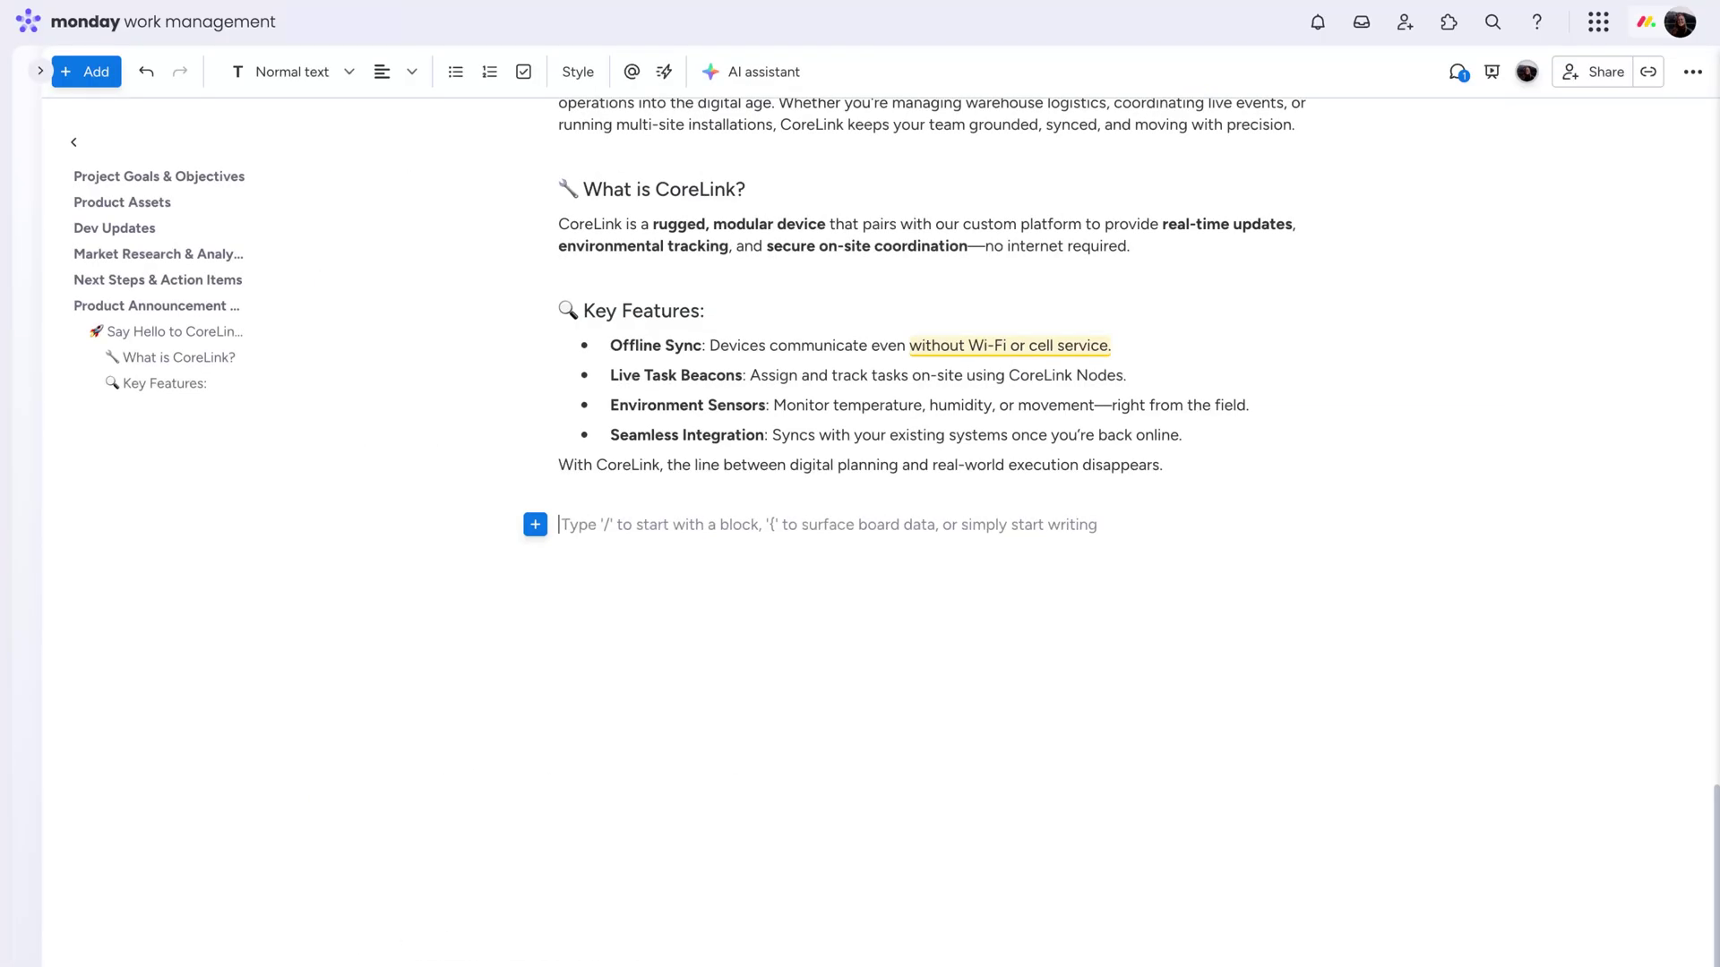
Embed the Product launch board and change Product launch video assets from Pending approval to Done
{"action": "type", "text": "/board"}
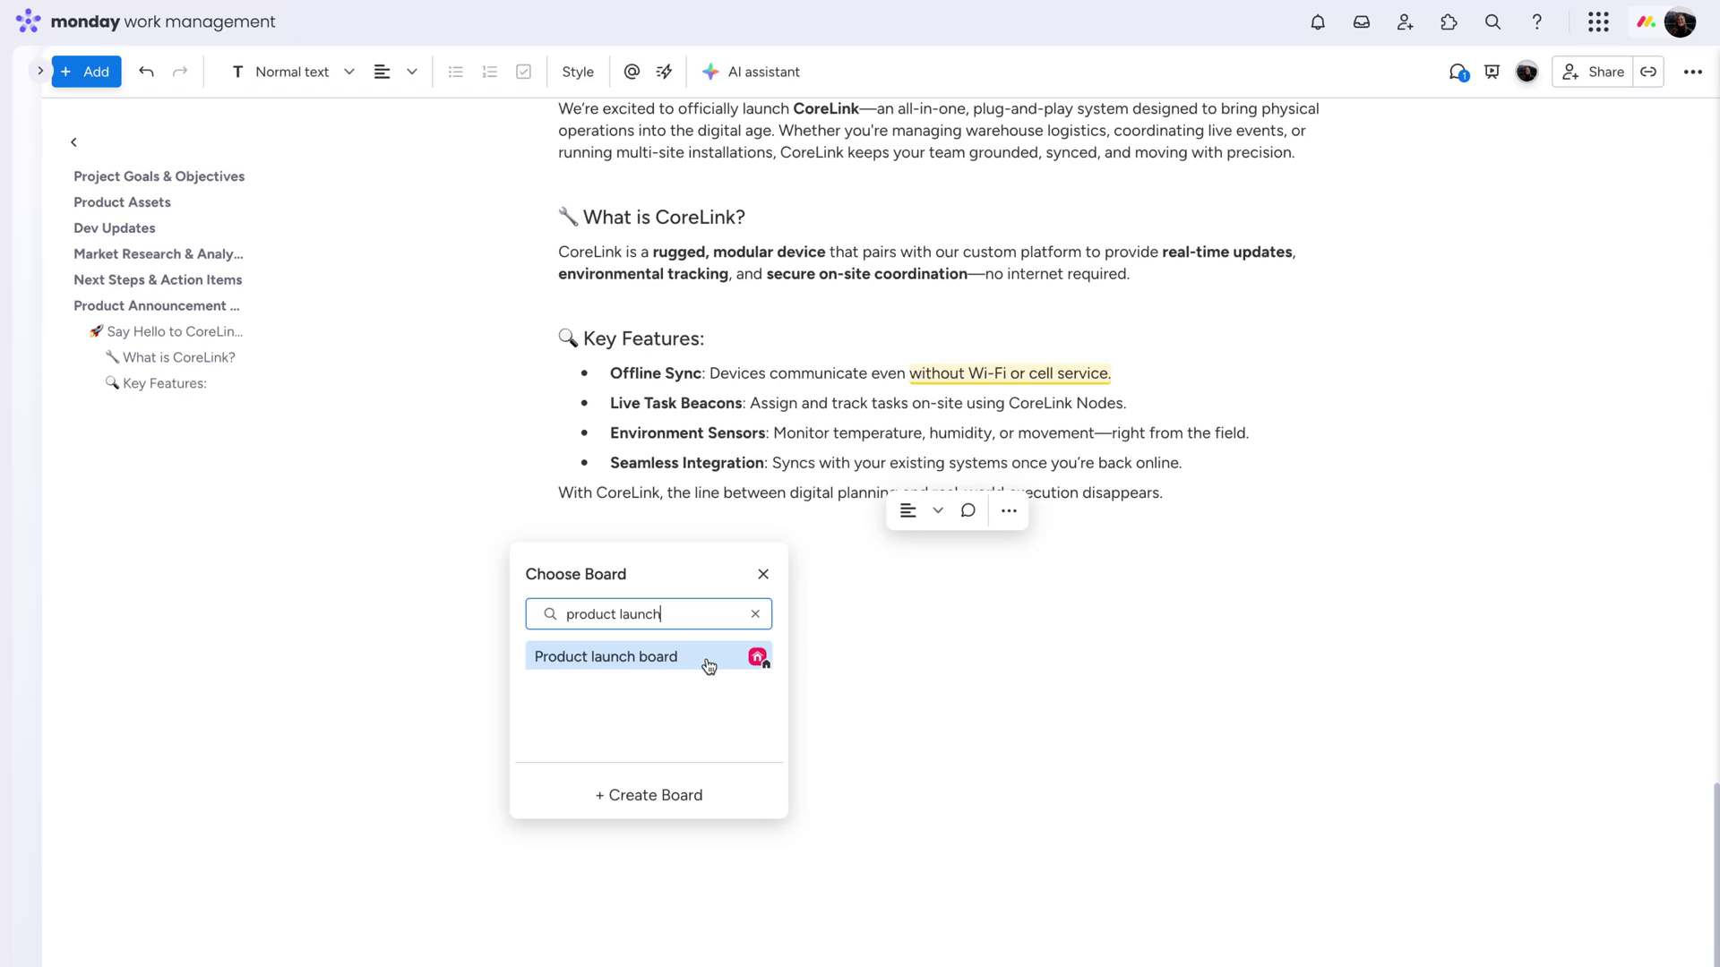
{"action": "left_click", "coordinate": [708, 666]}
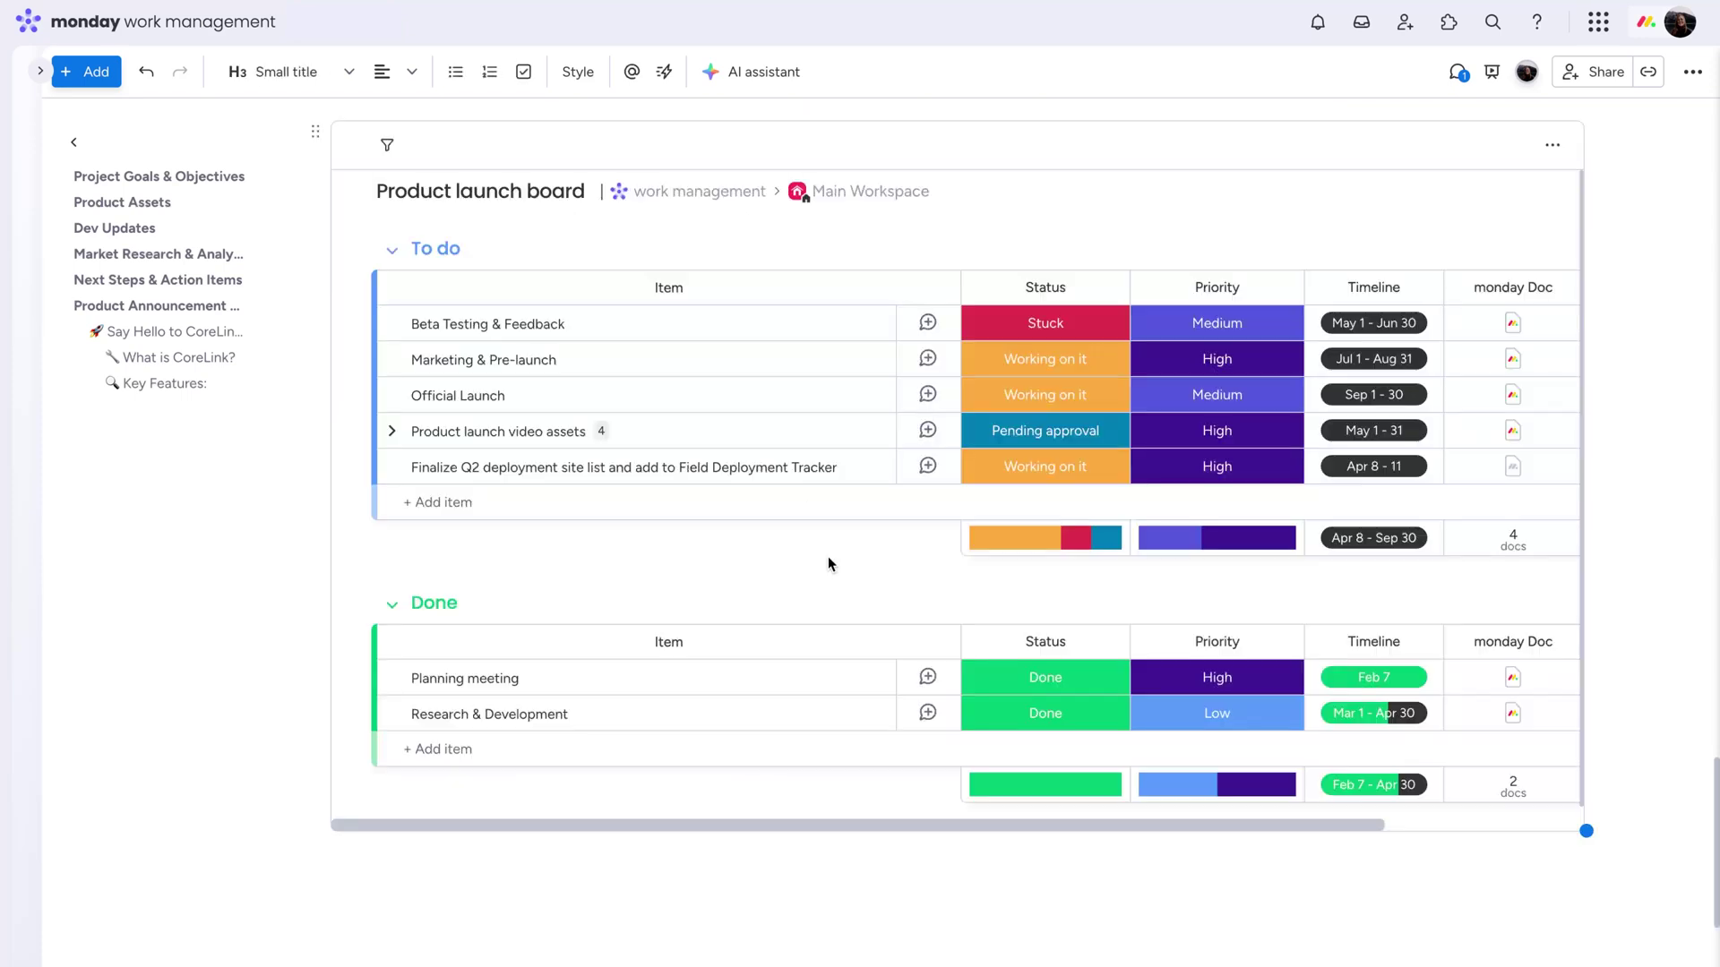
{"action": "left_click", "coordinate": [1045, 437]}
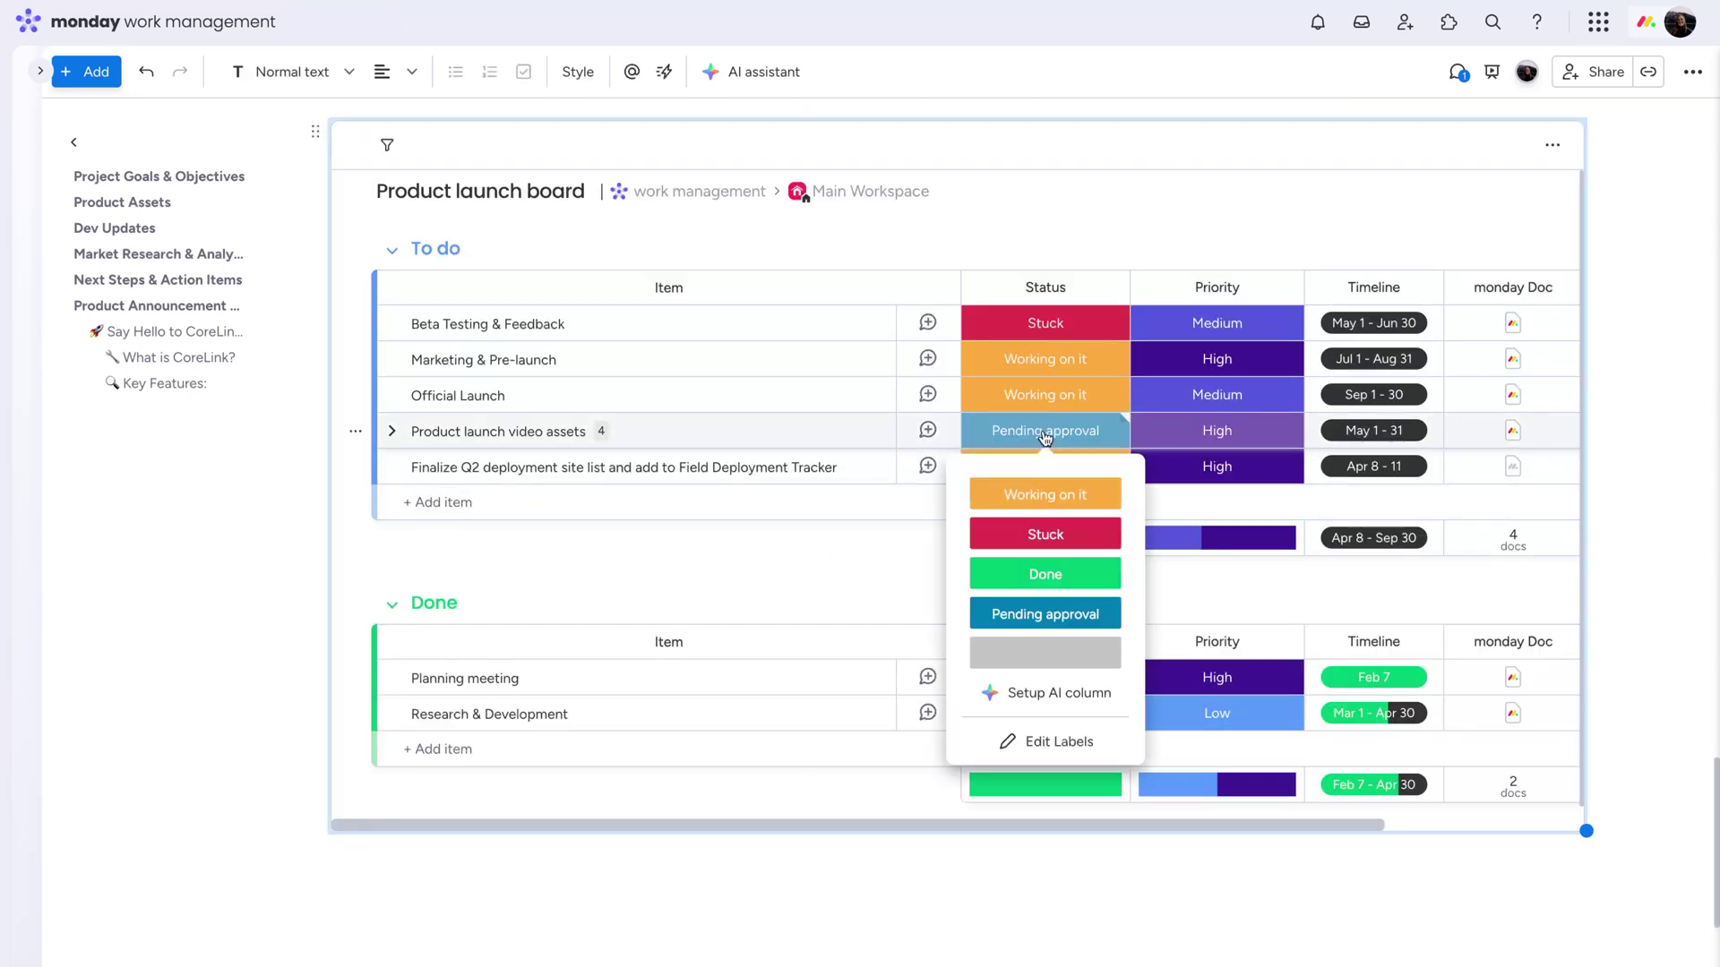
{"action": "left_click", "coordinate": [1012, 567]}
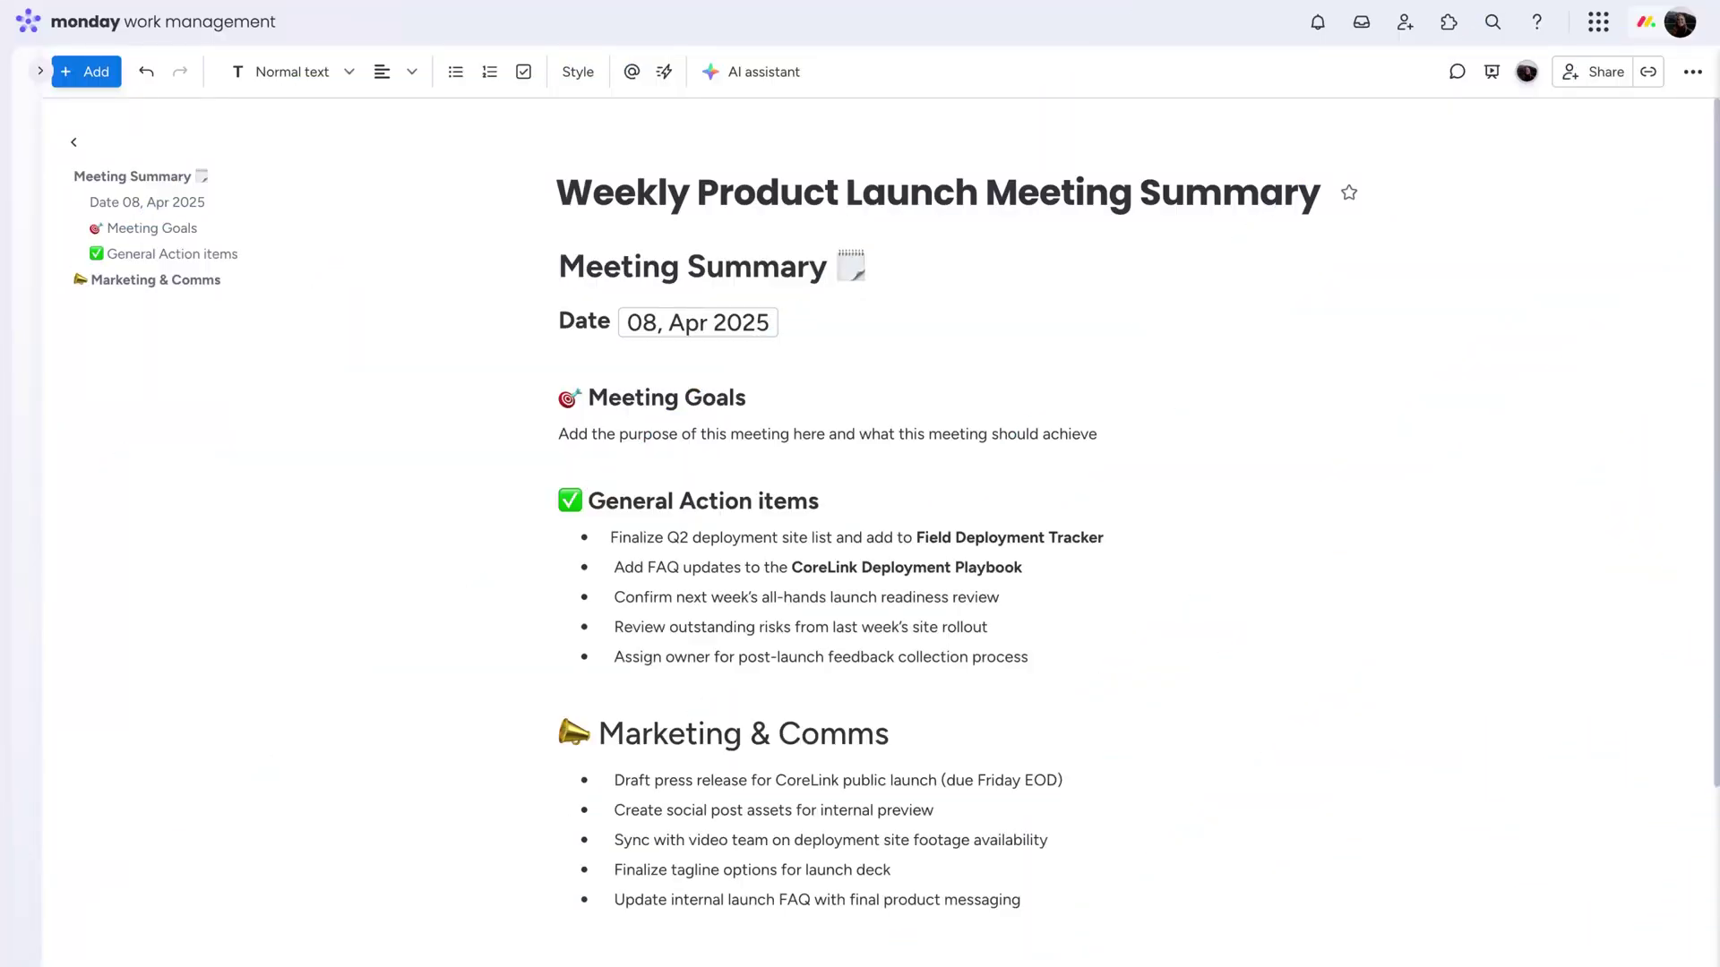
Link the Q2 deployment action item to the Product launch board's To do group and open its details
{"action": "left_click_drag", "start_coordinate": [609, 537], "coordinate": [1097, 534]}
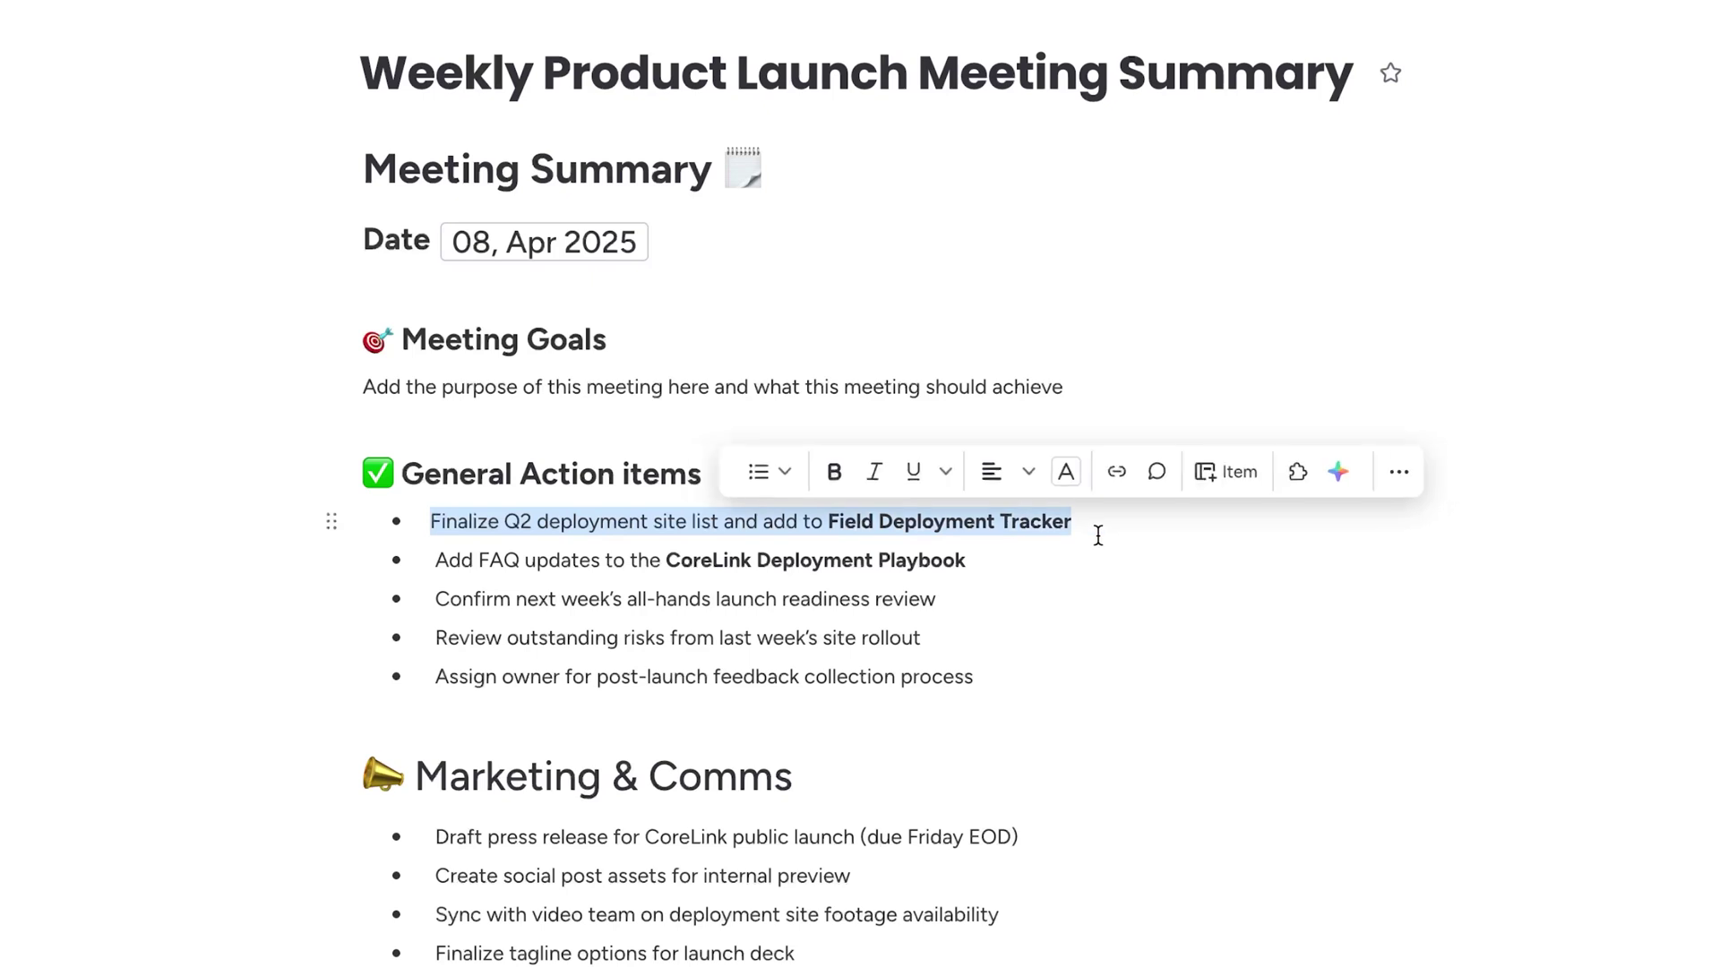
{"action": "left_click", "coordinate": [1223, 488]}
{"action": "left_click", "coordinate": [1301, 602]}
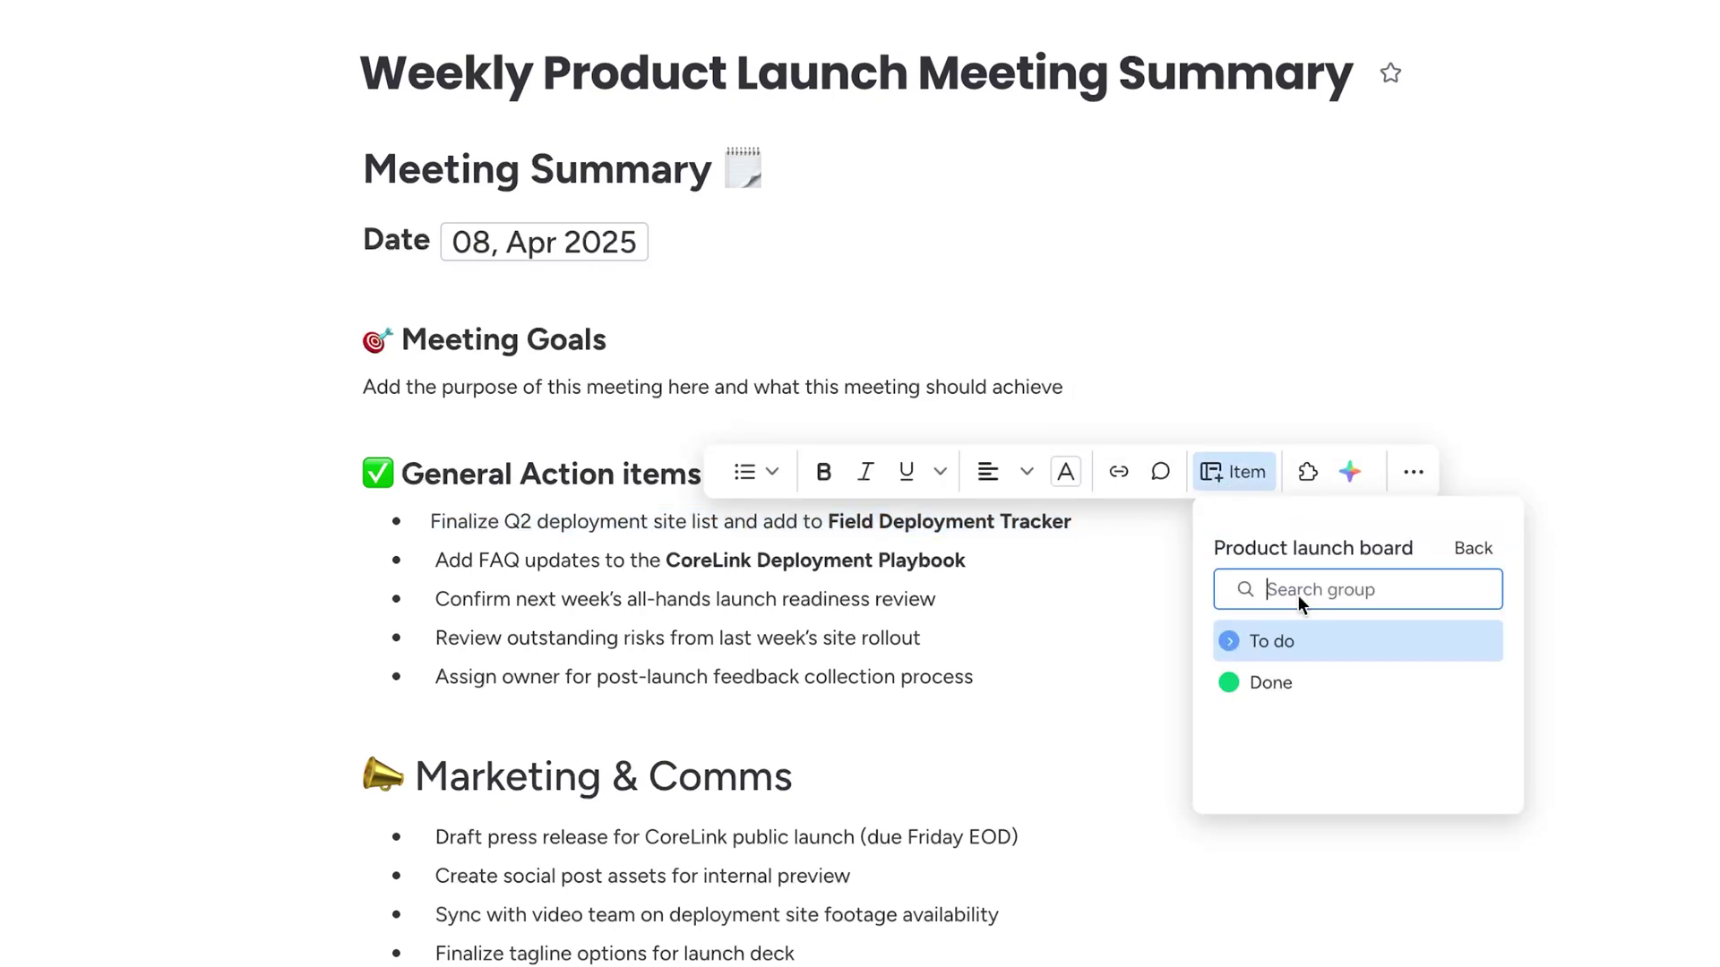
{"action": "left_click", "coordinate": [1327, 647]}
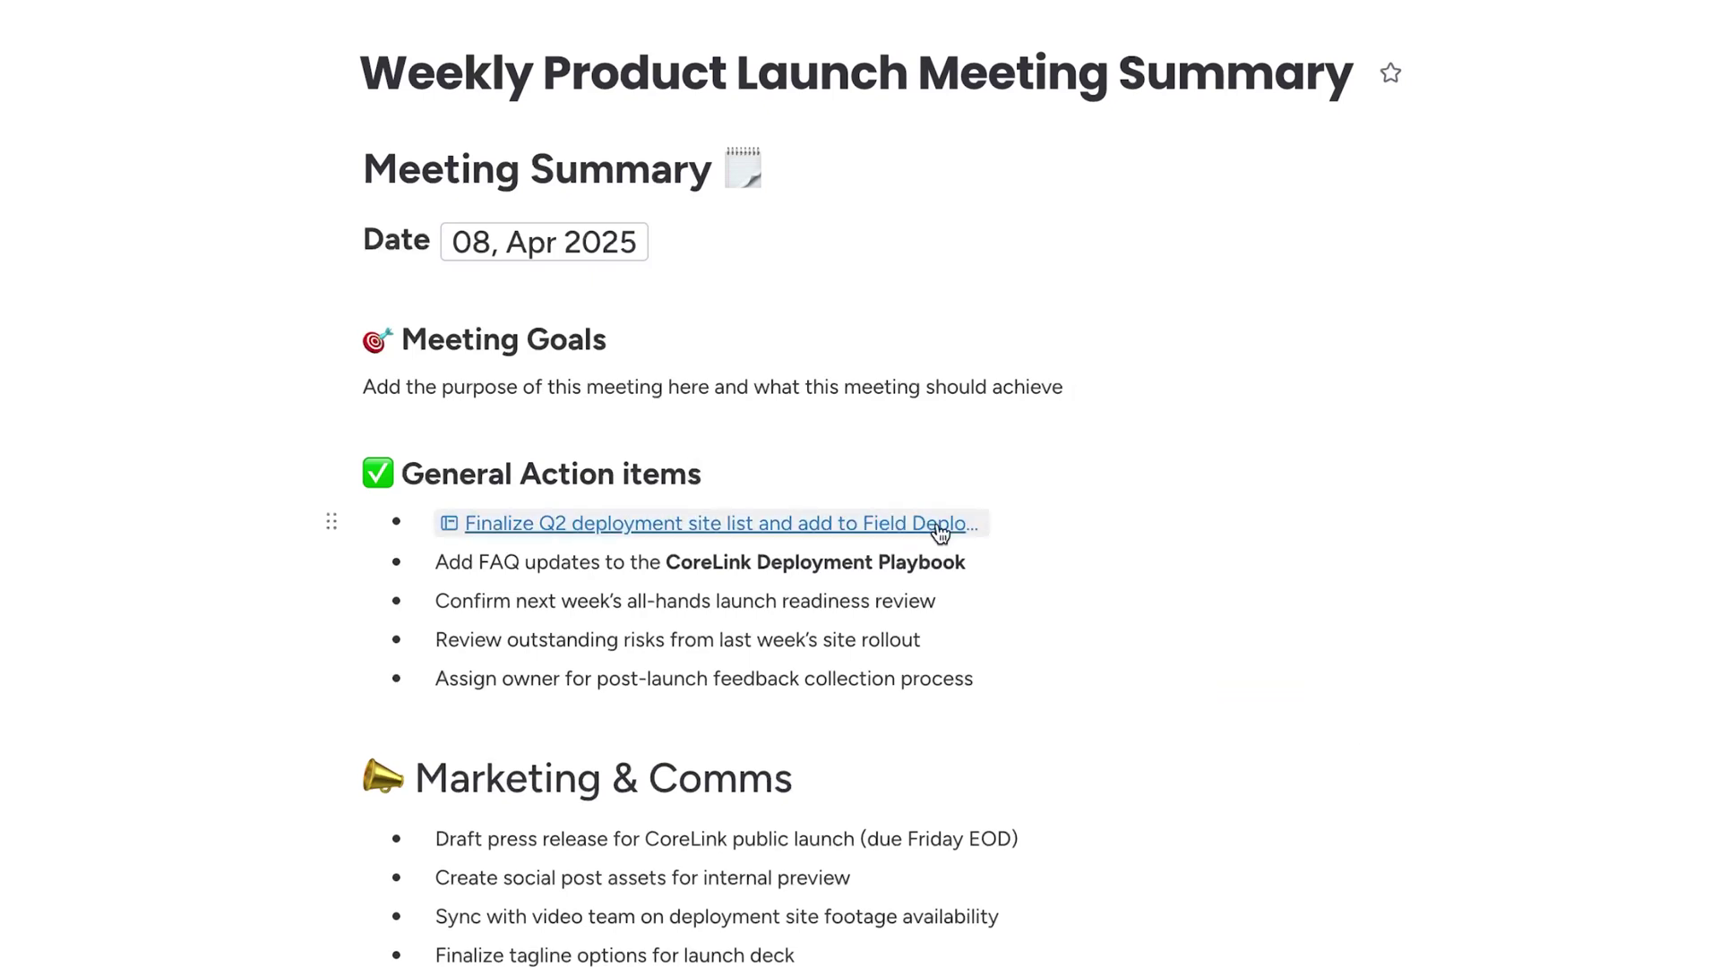
{"action": "left_click", "coordinate": [939, 526]}
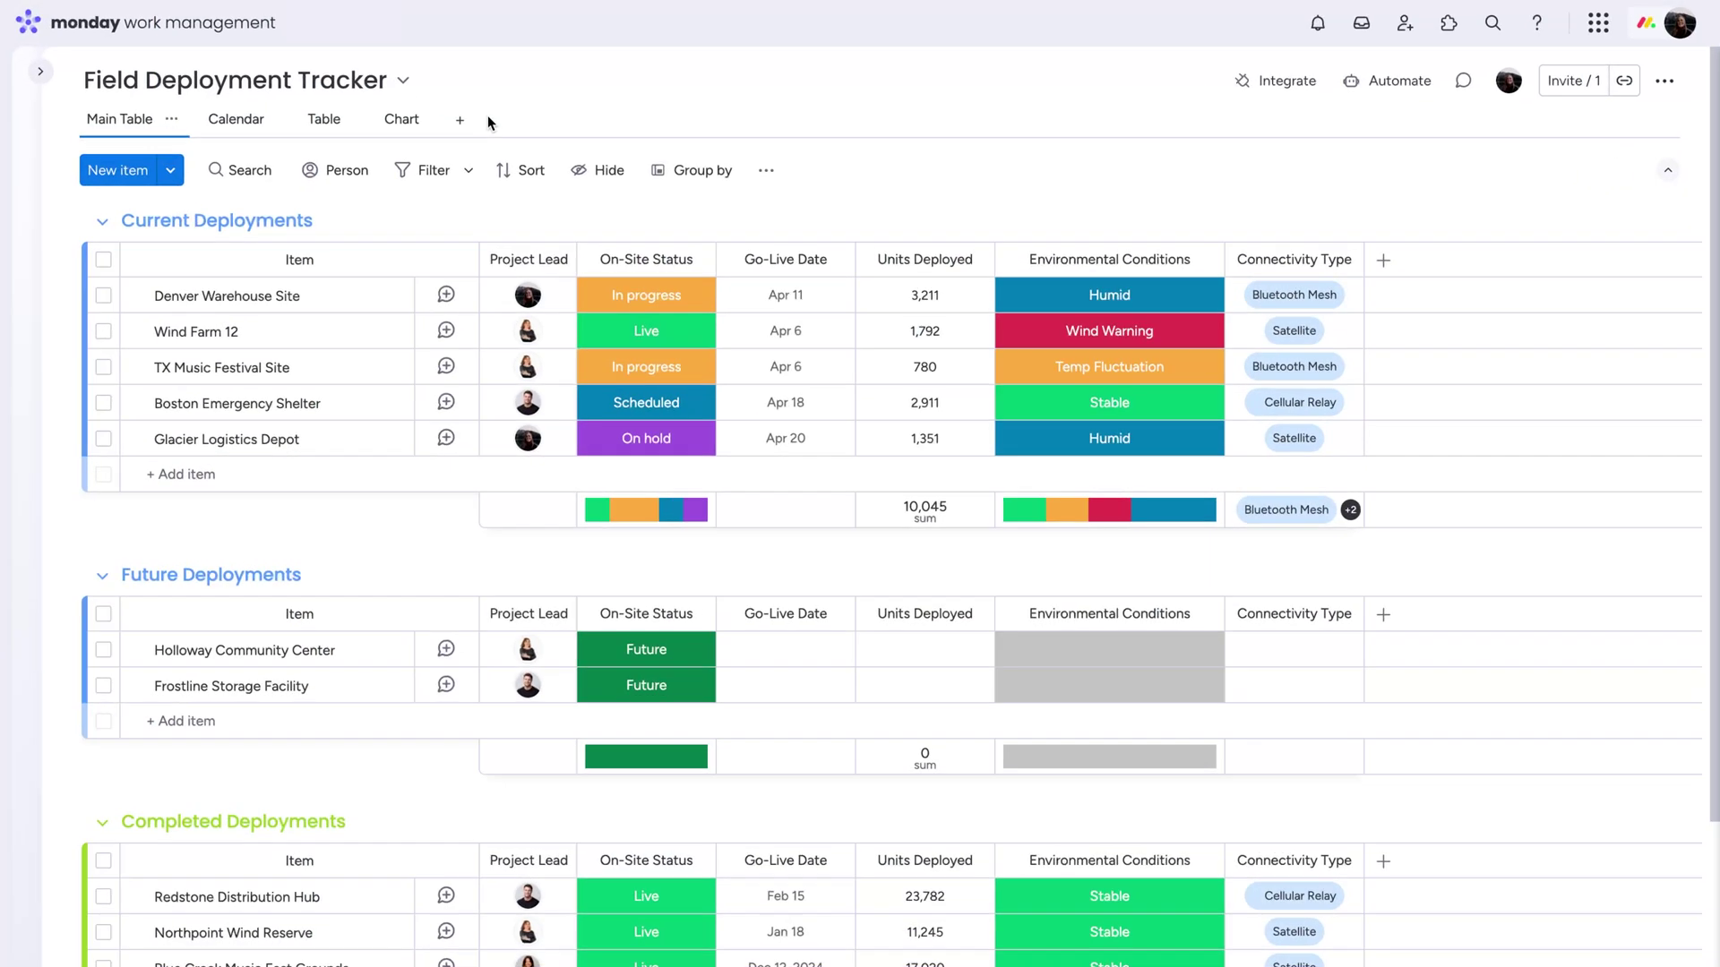
Add a Doc view to the Field Deployment Tracker board
{"action": "left_click", "coordinate": [460, 120]}
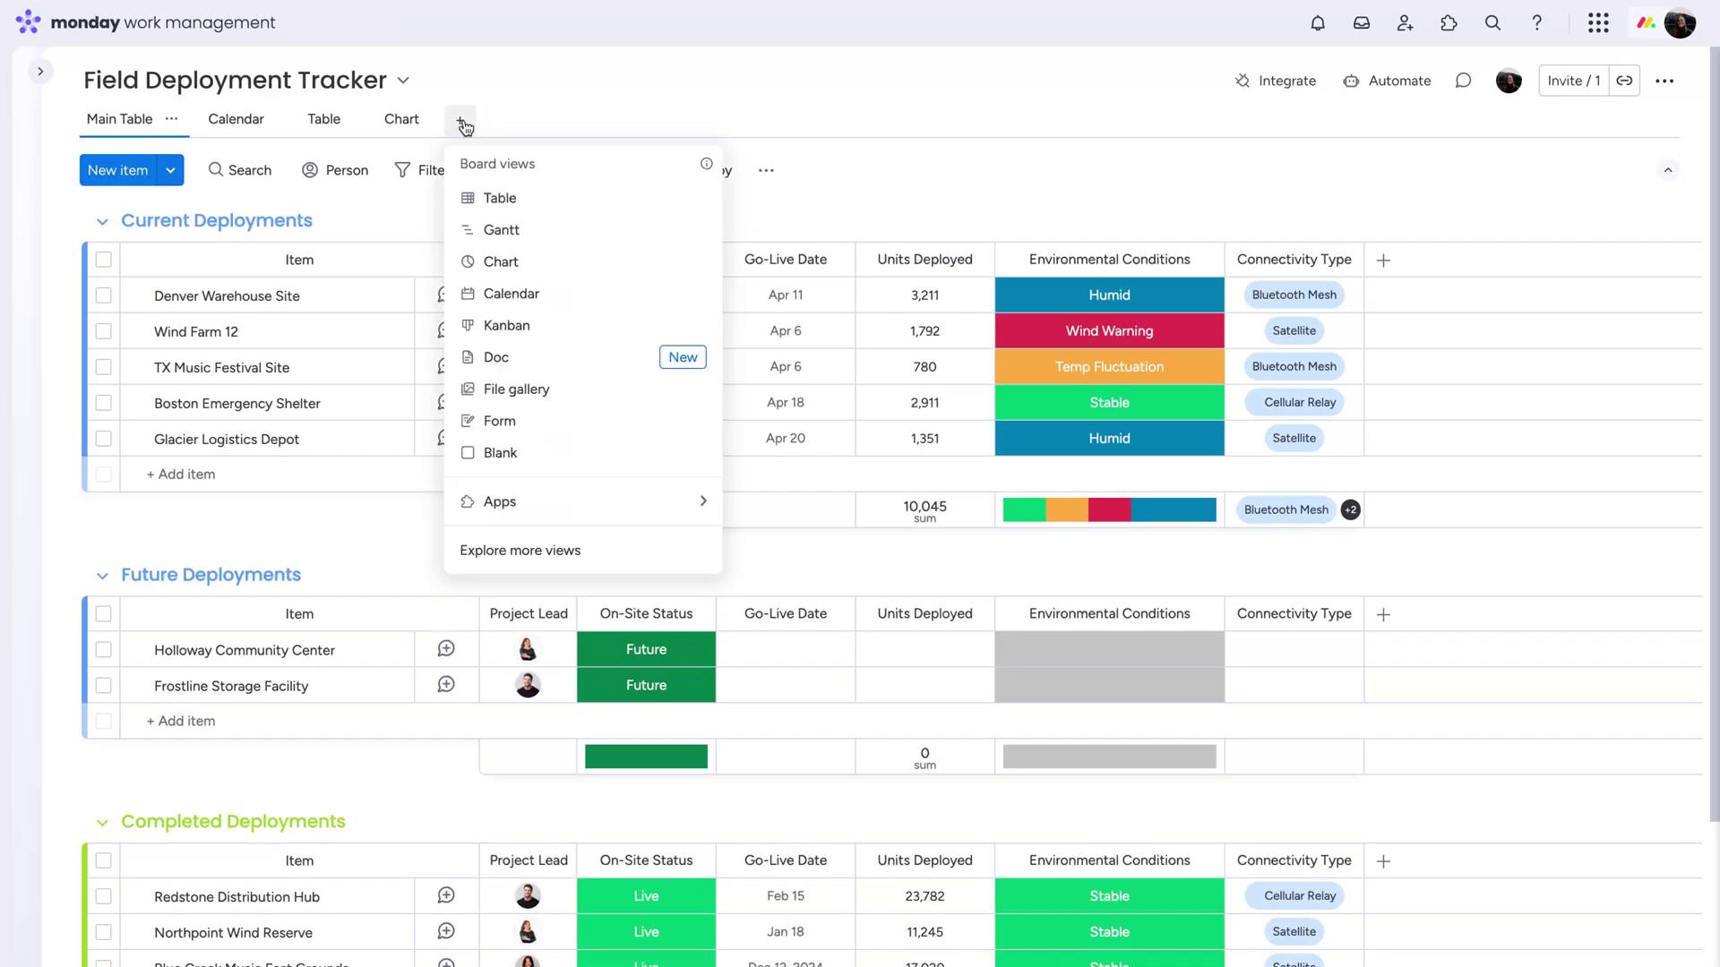
{"action": "left_click", "coordinate": [579, 362]}
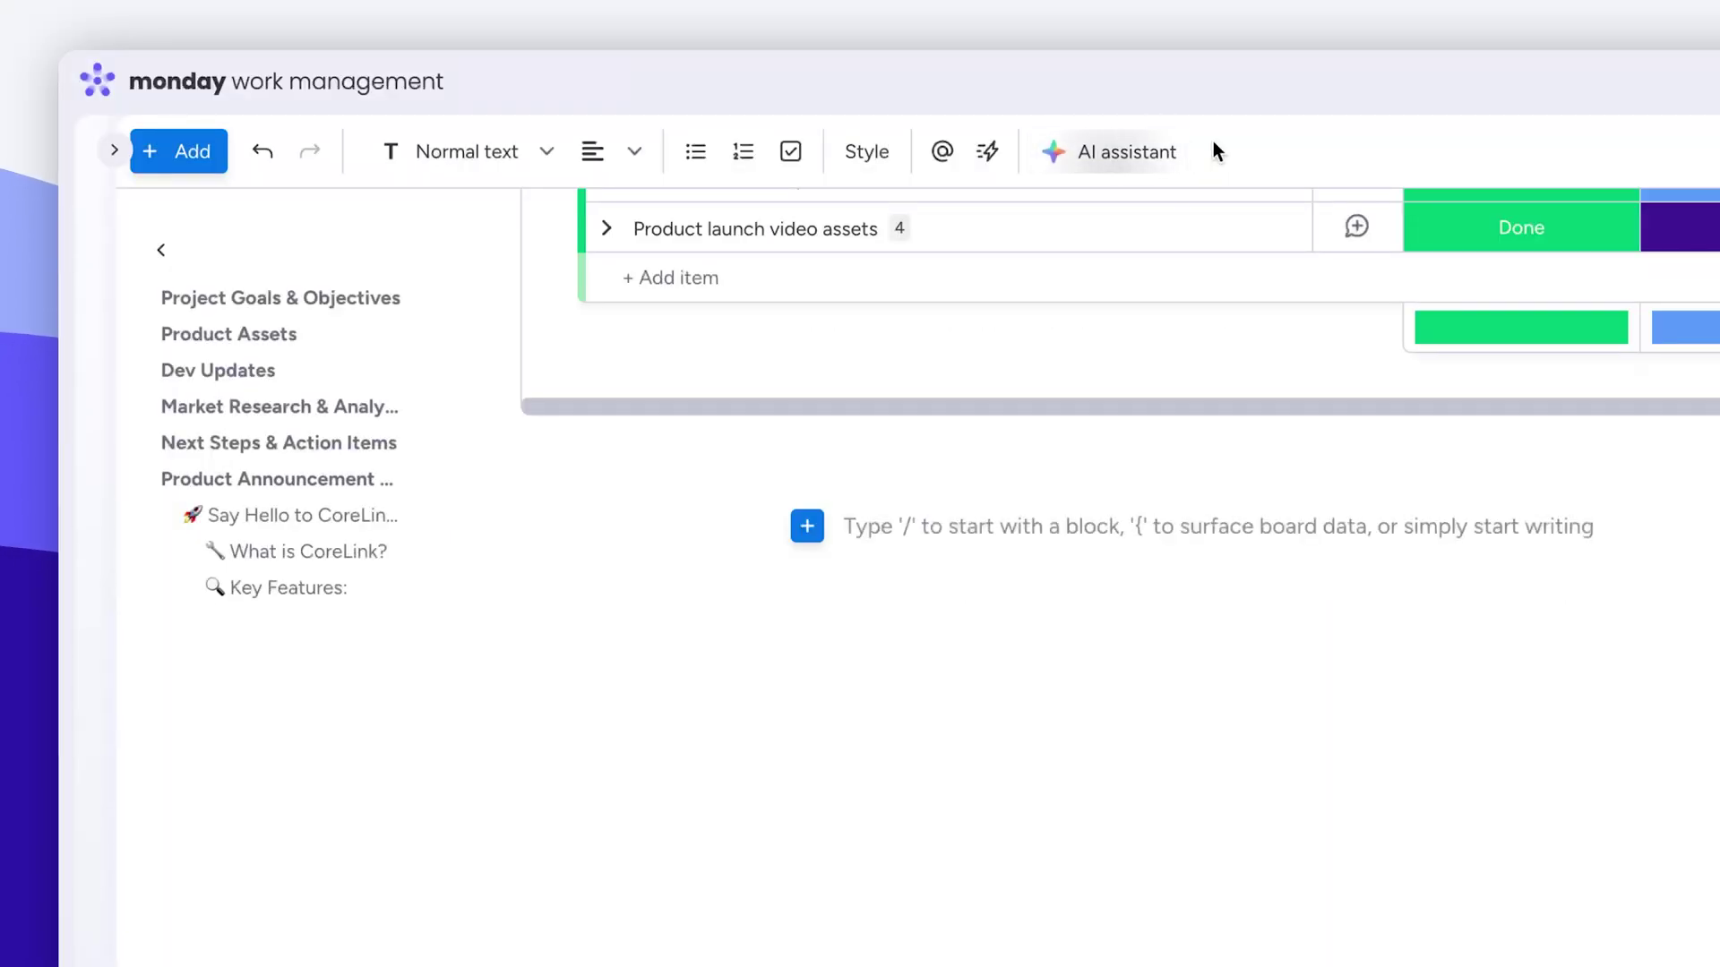
Generate an AI quote about monday workdocs streamlining collaboration, using Write with AI
{"action": "left_click", "coordinate": [1178, 155]}
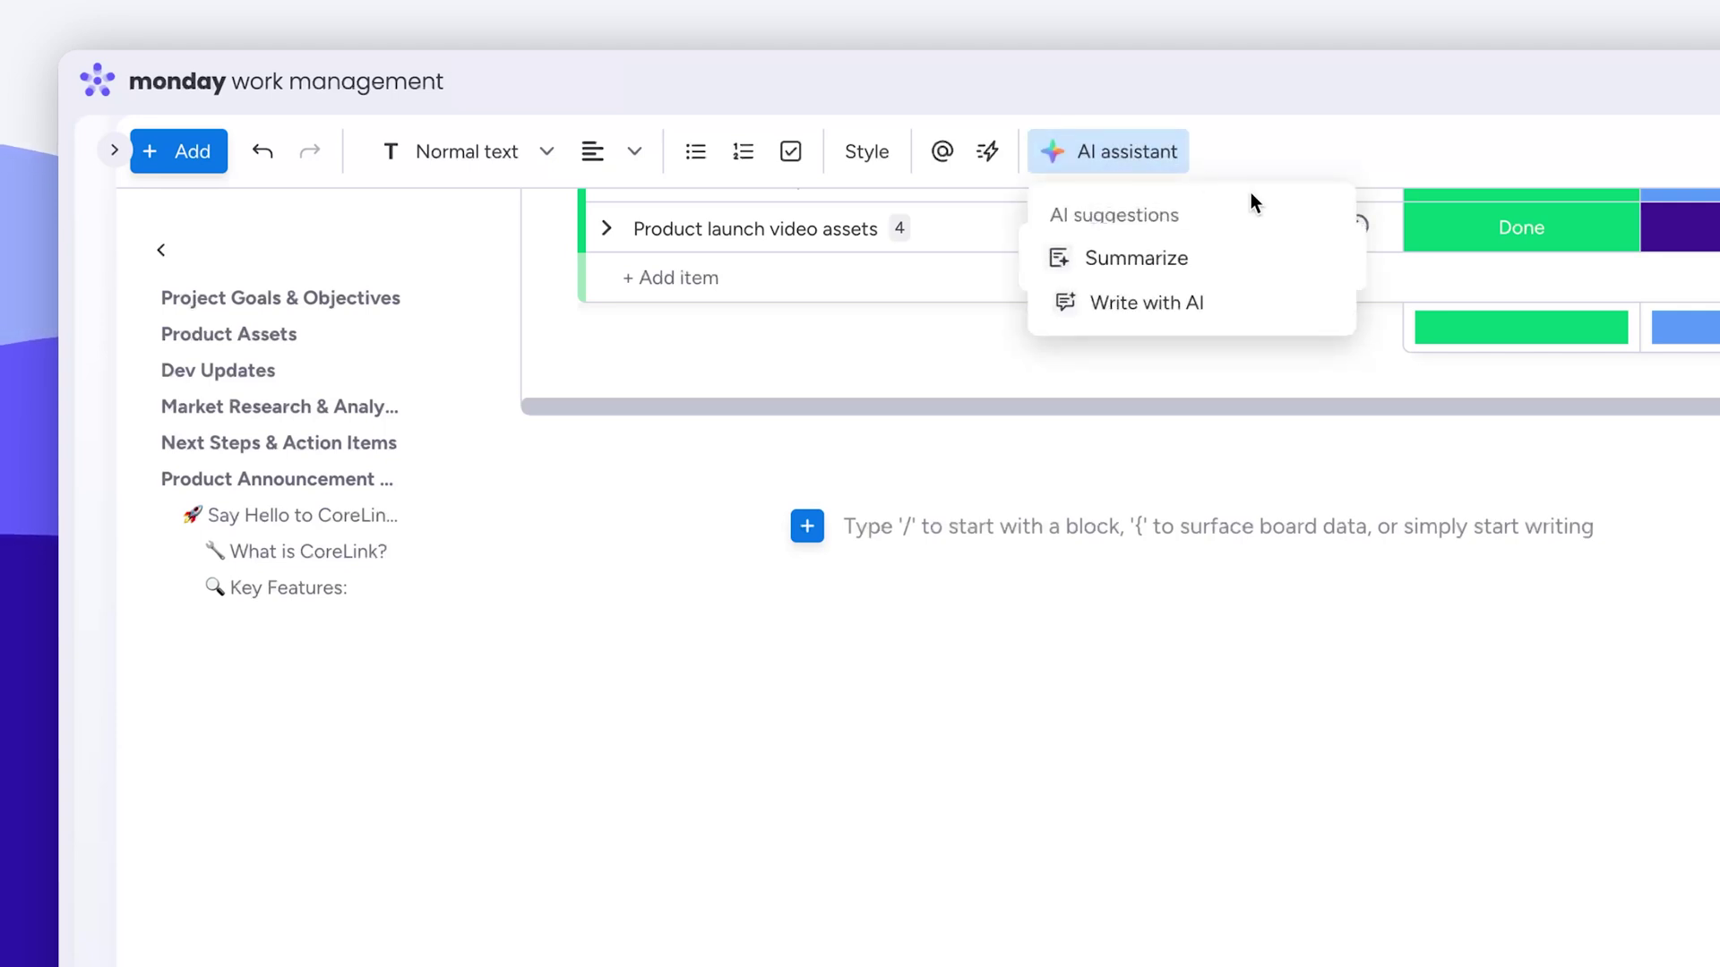
{"action": "left_click", "coordinate": [1227, 296]}
{"action": "left_click", "coordinate": [1384, 523]}
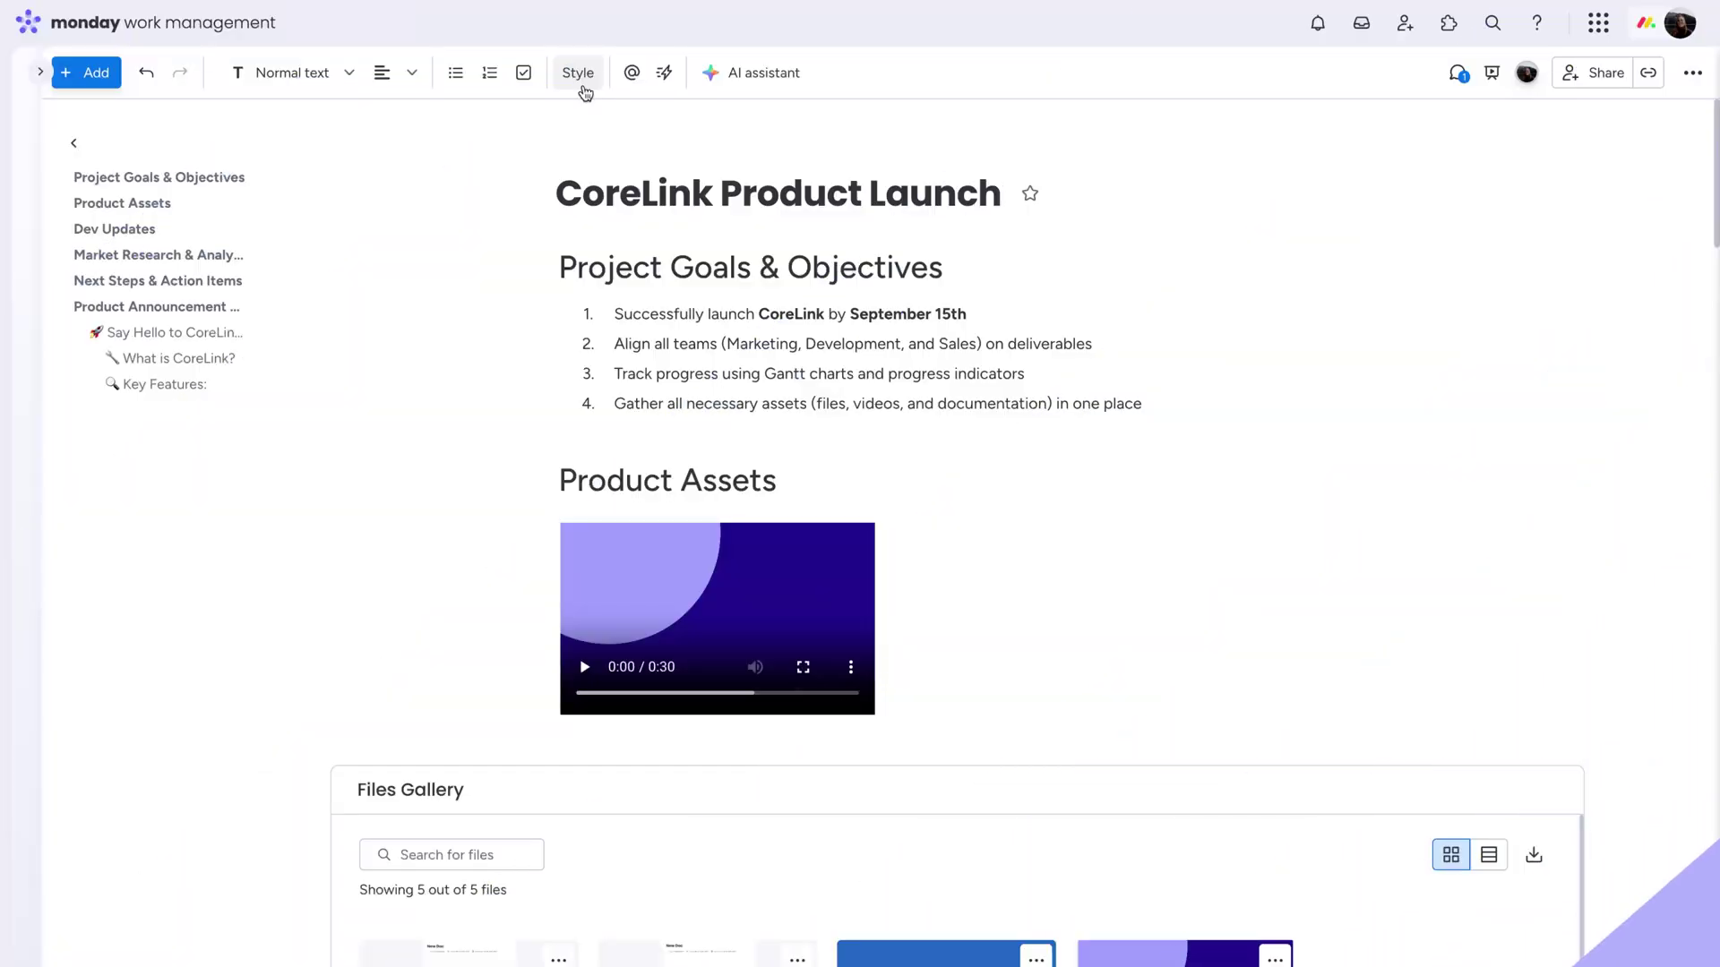
Give the doc a Frame layout with Large Serif text
{"action": "left_click", "coordinate": [582, 87]}
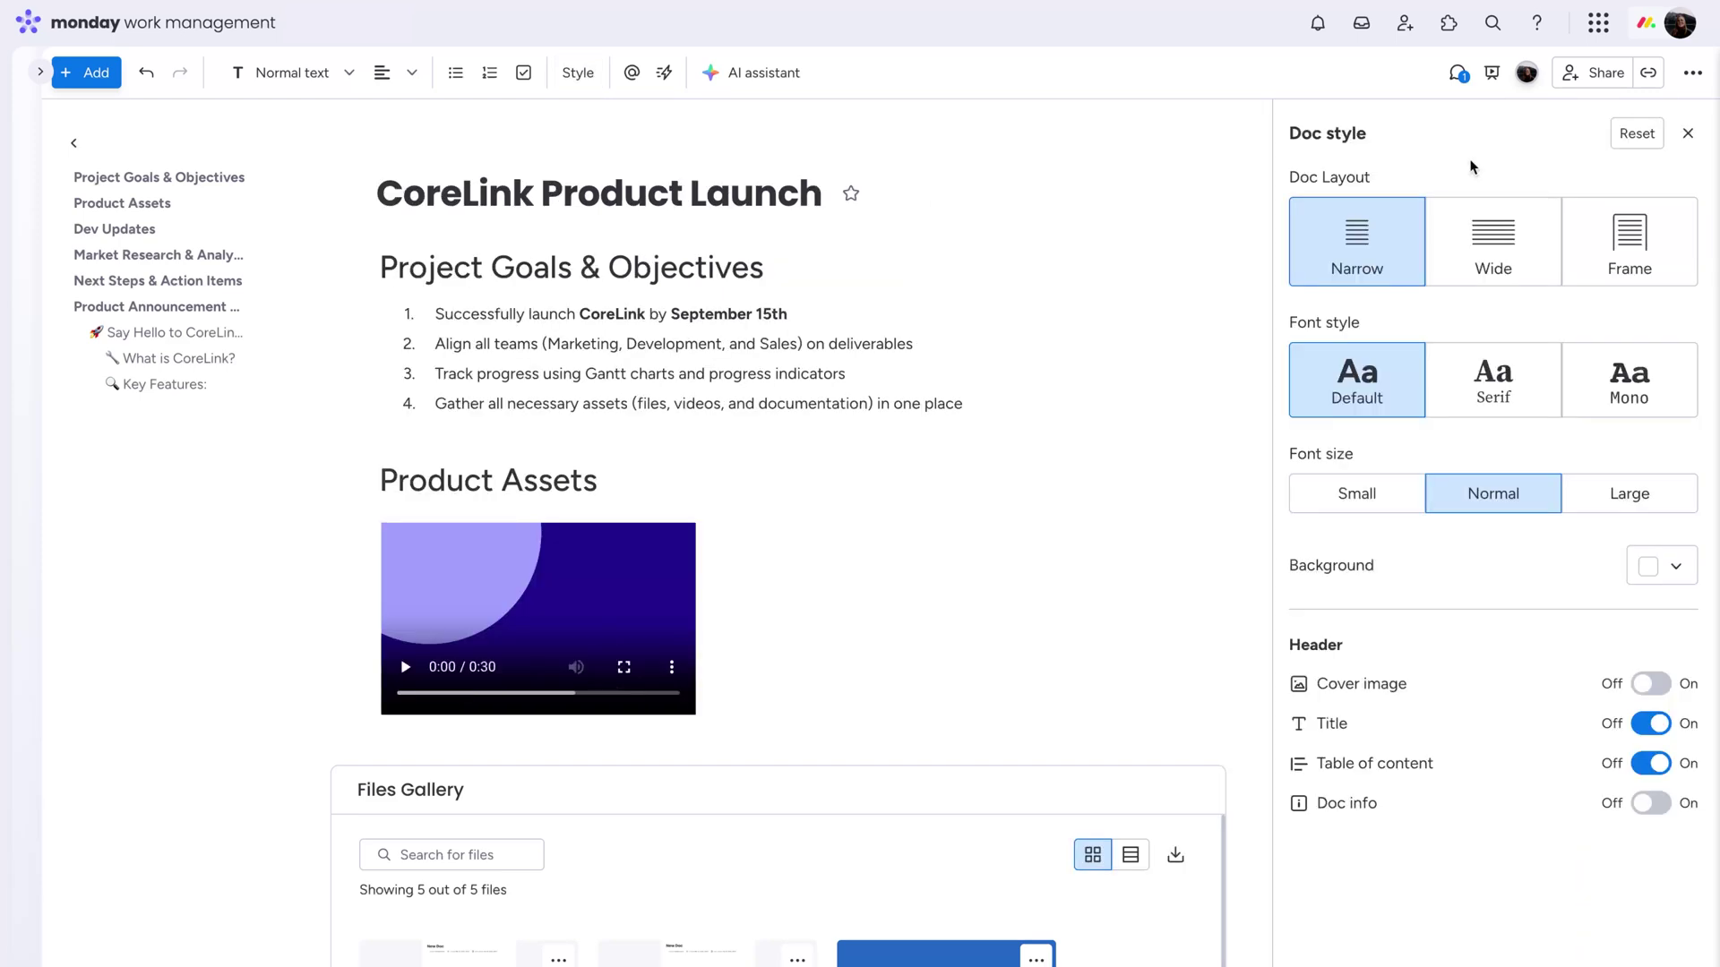
{"action": "left_click", "coordinate": [1584, 235]}
{"action": "left_click", "coordinate": [1502, 342]}
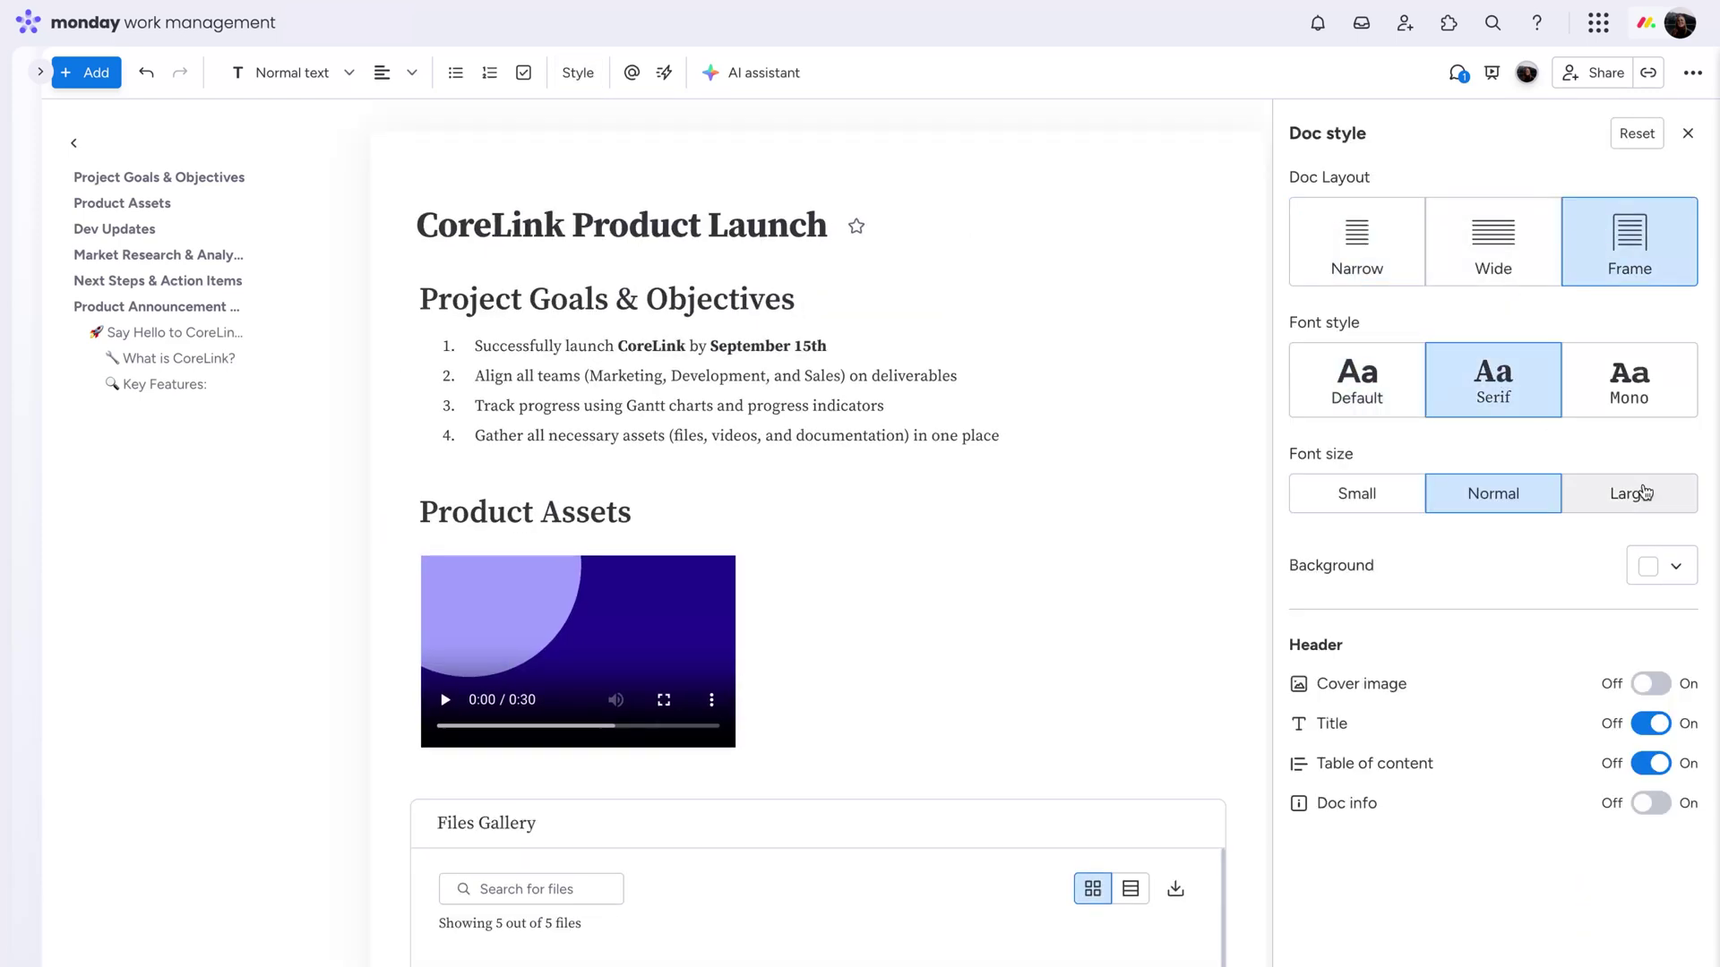
{"action": "left_click", "coordinate": [1646, 492]}
Keep the plain white background and turn on the cover image
{"action": "left_click", "coordinate": [1657, 570]}
{"action": "left_click", "coordinate": [1656, 618]}
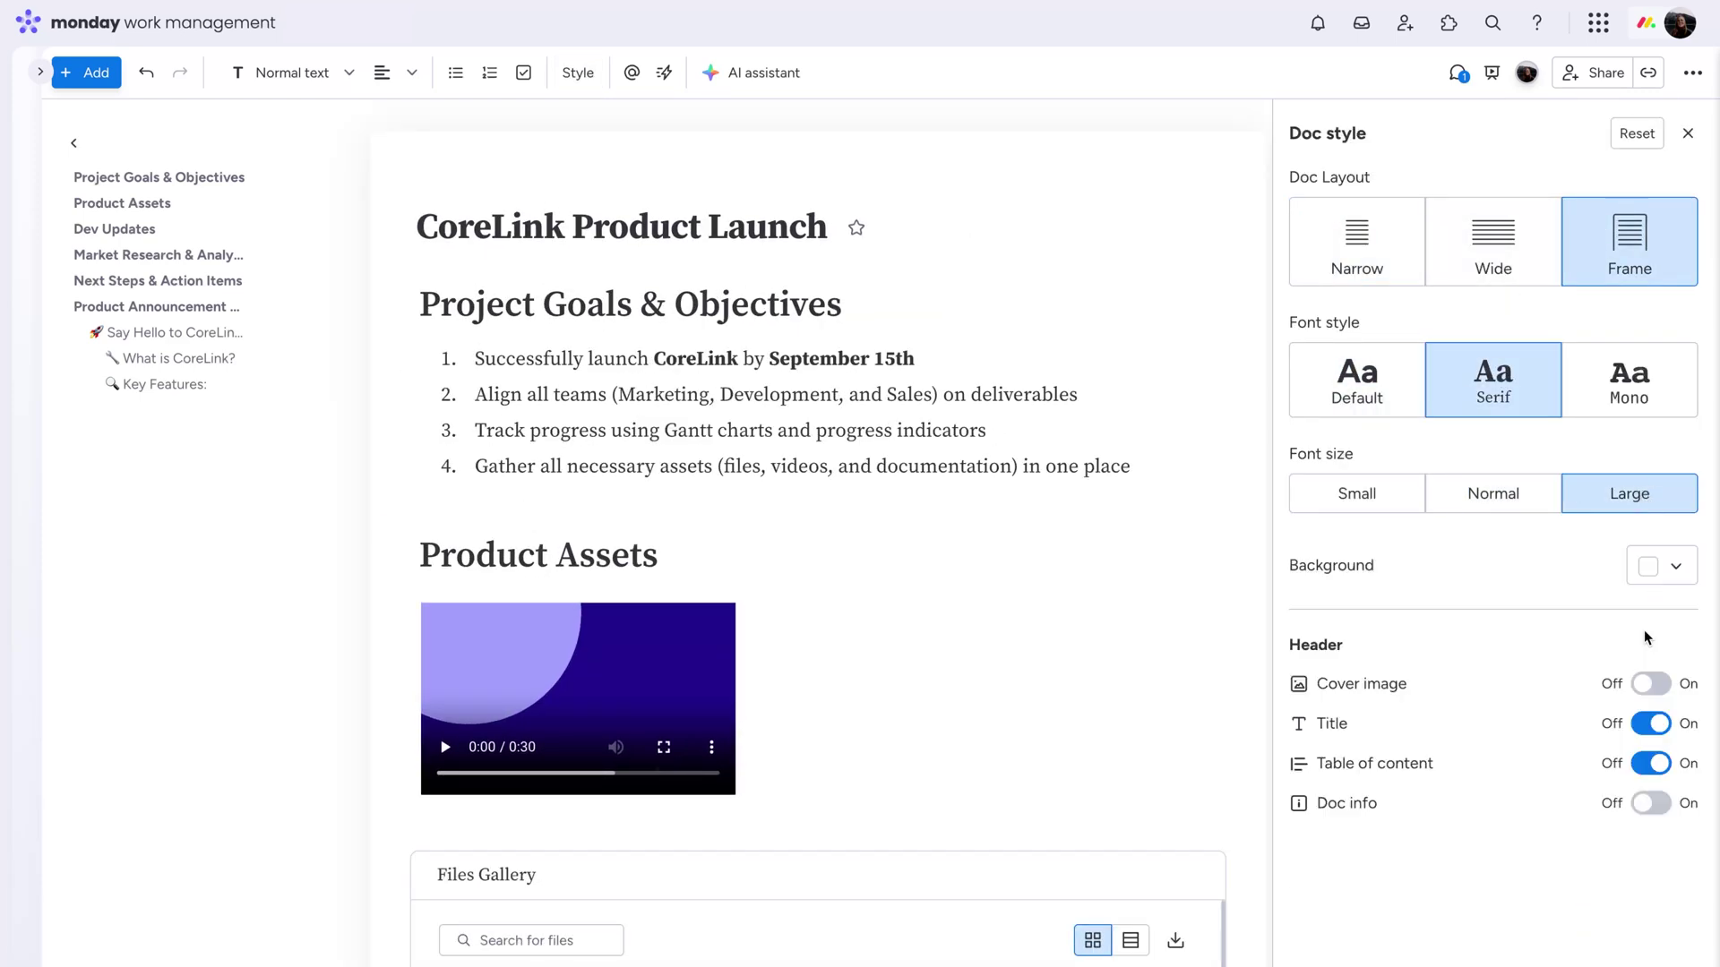
{"action": "left_click", "coordinate": [1645, 685]}
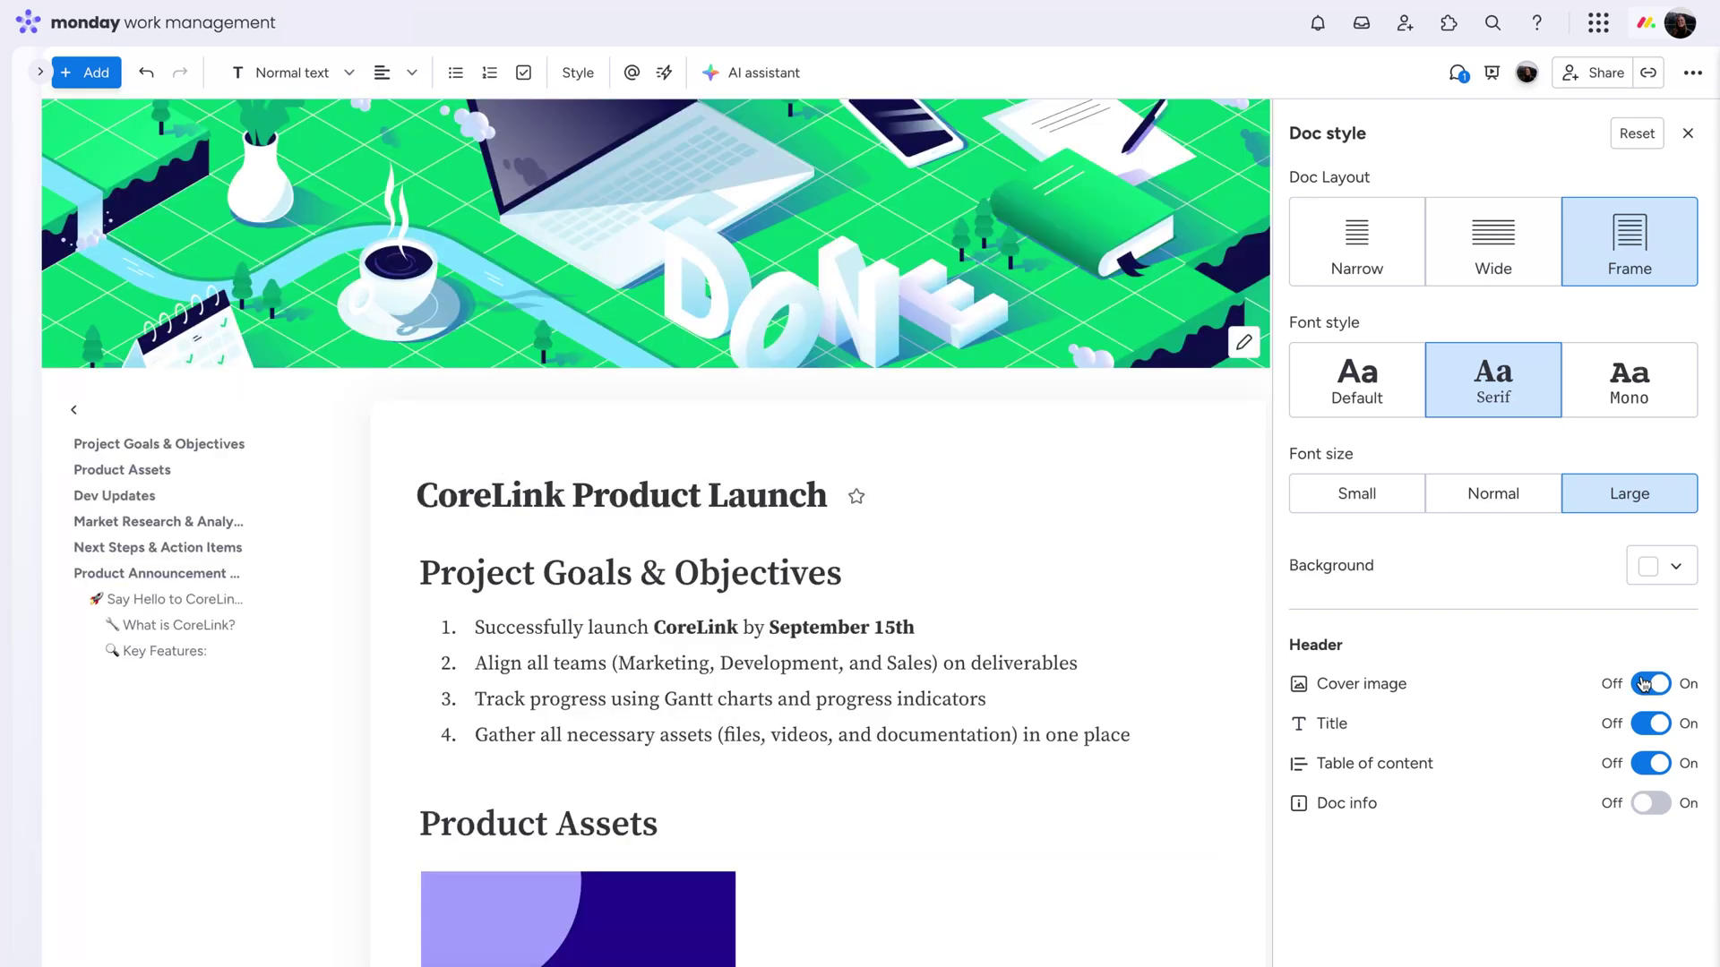
Try toggling the title, table of contents and info line, leaving them as before
{"action": "left_click", "coordinate": [1649, 724]}
{"action": "left_click", "coordinate": [1650, 723]}
{"action": "left_click", "coordinate": [1654, 763]}
{"action": "left_click", "coordinate": [1654, 763]}
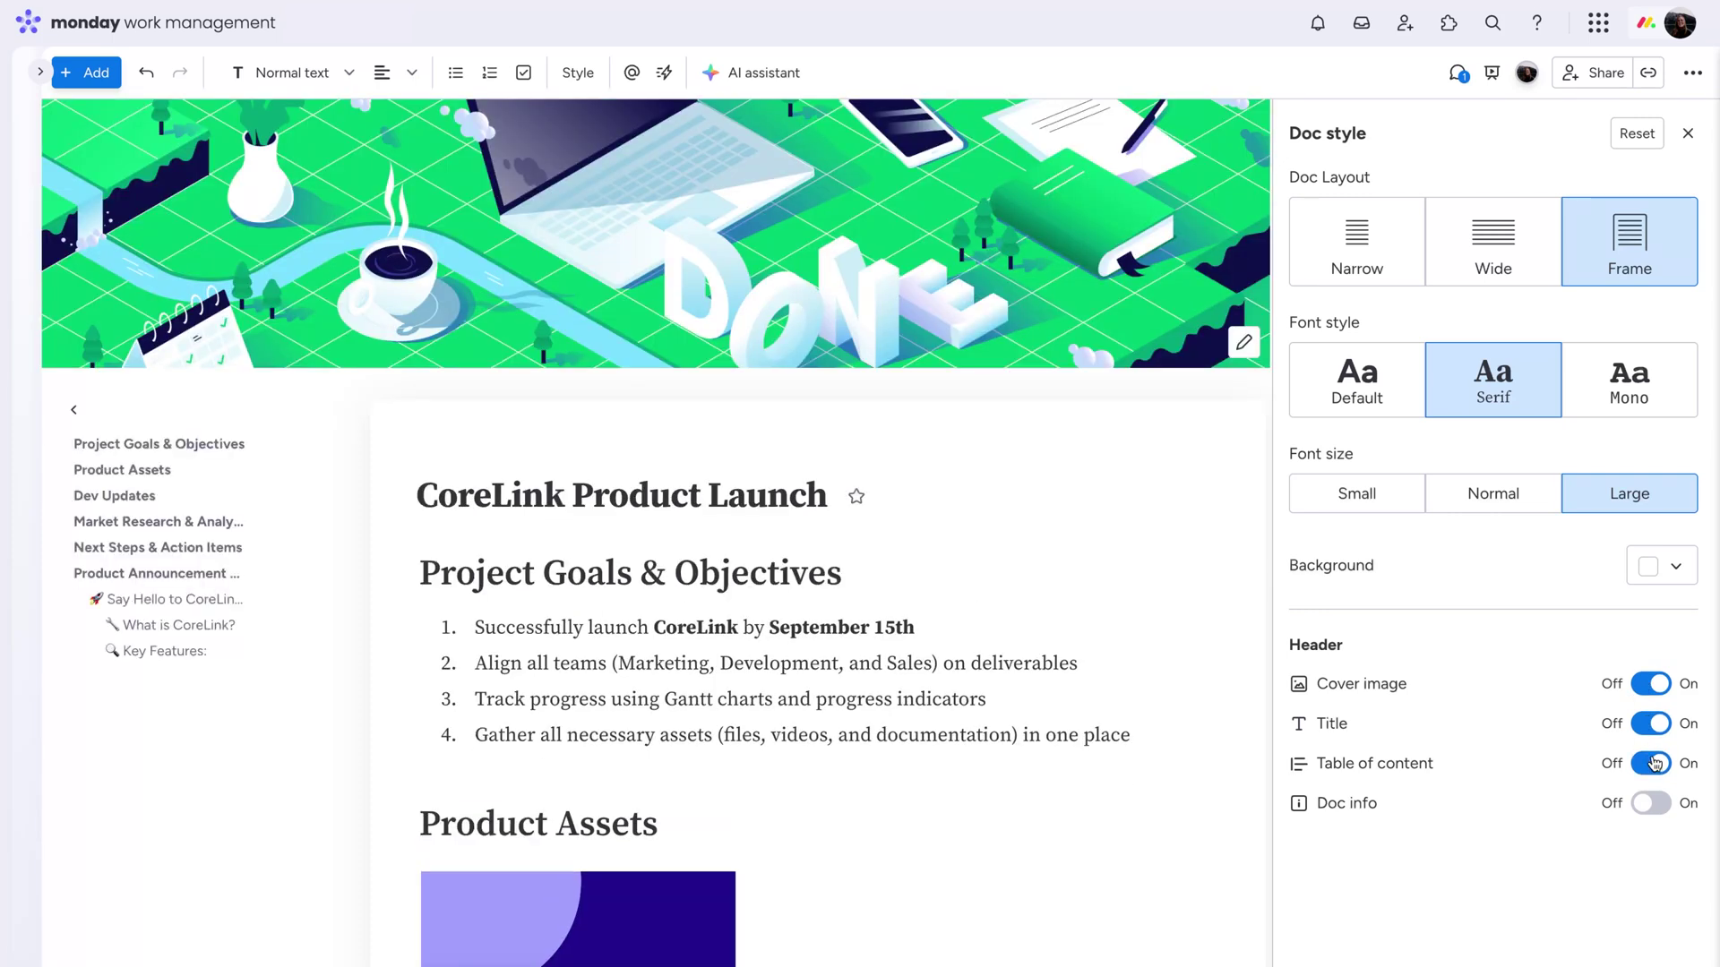
{"action": "left_click", "coordinate": [1651, 805]}
{"action": "left_click", "coordinate": [1650, 805]}
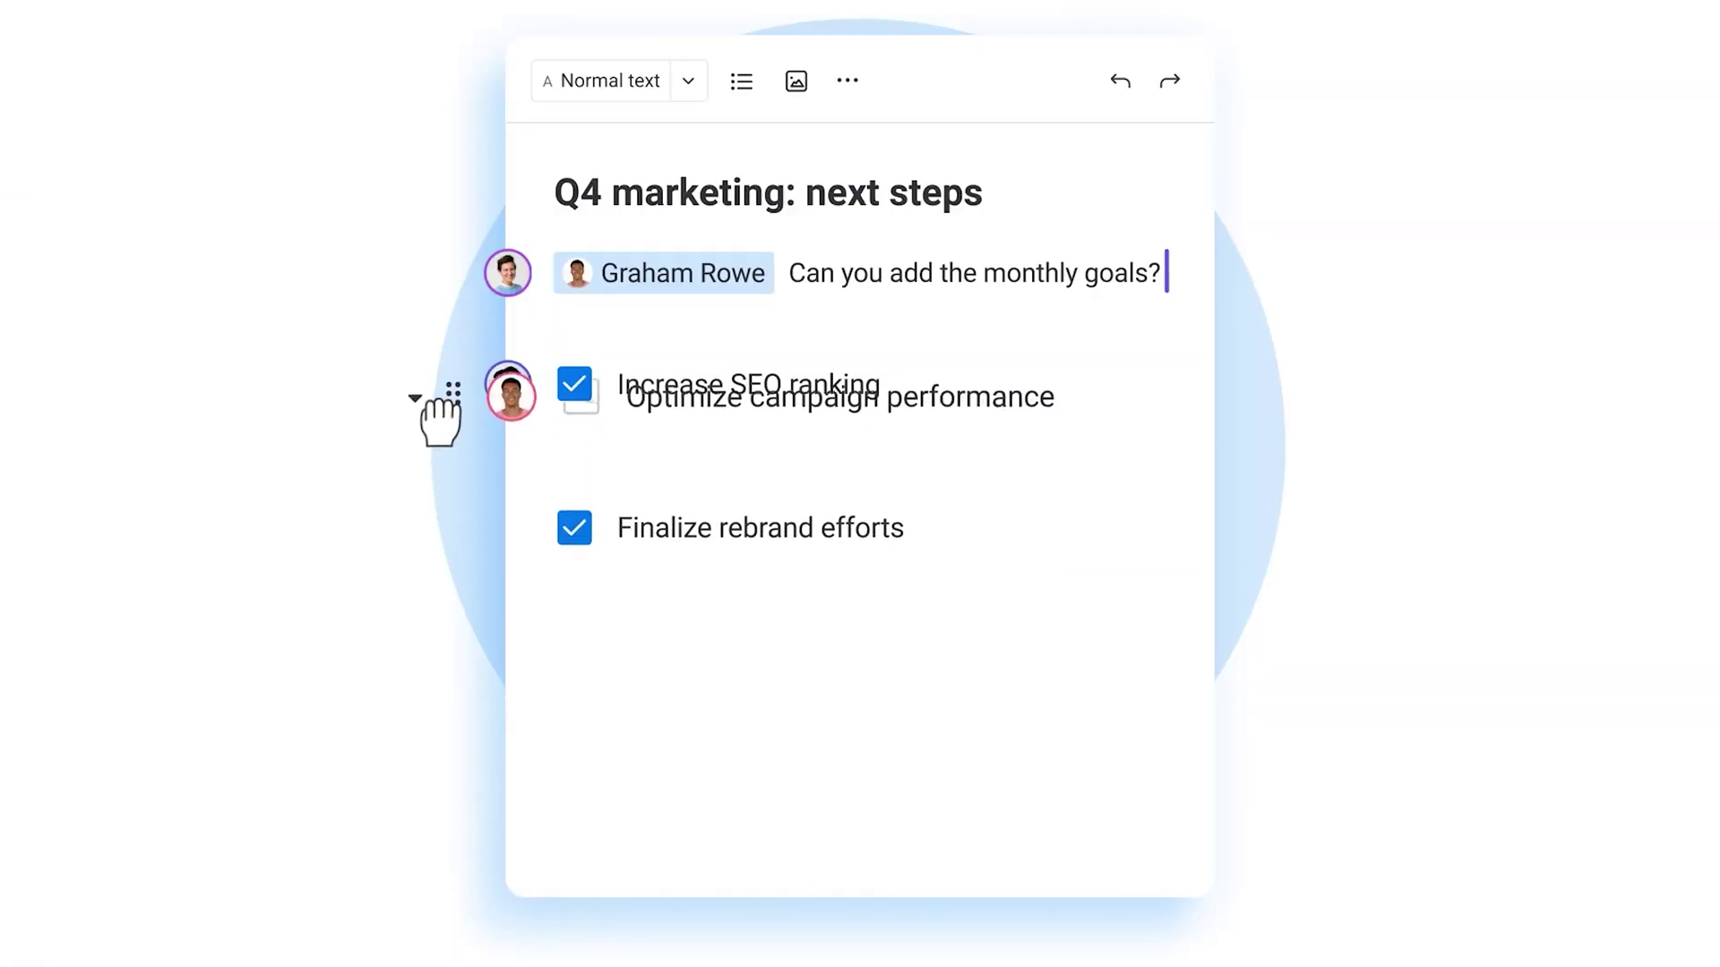
Move 'Optimize campaign performance' above 'Increase SEO ranking' in the Q4 checklist
{"action": "left_click_drag", "start_coordinate": [422, 399], "coordinate": [430, 380]}
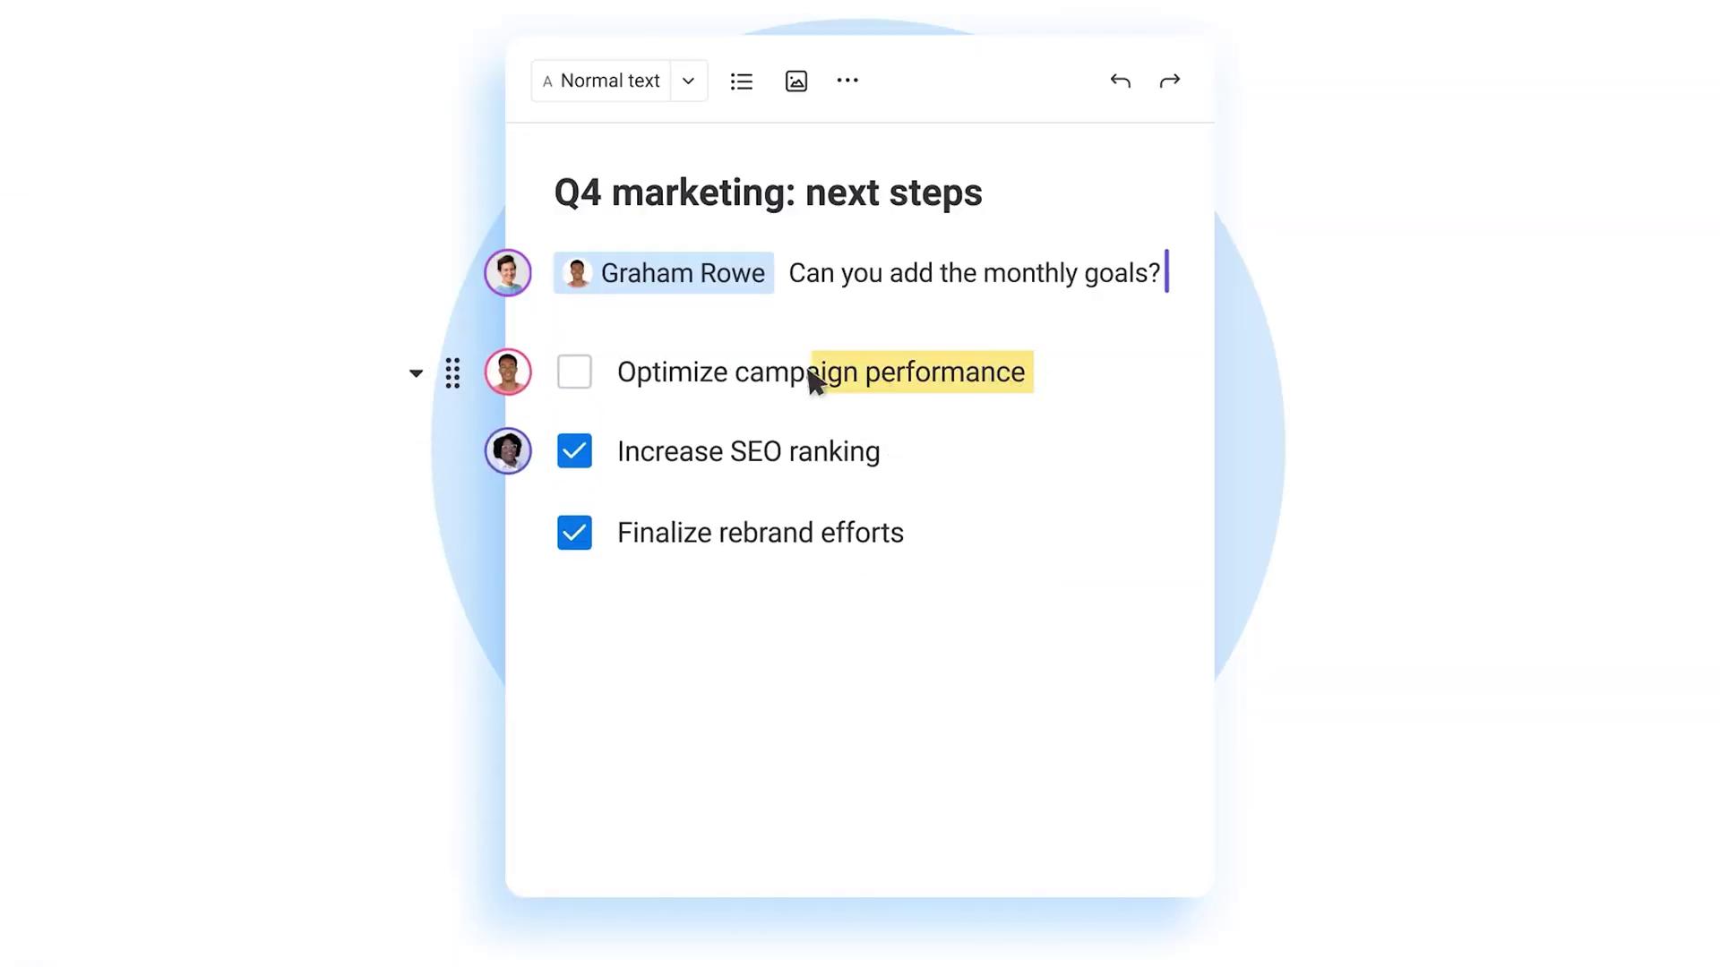